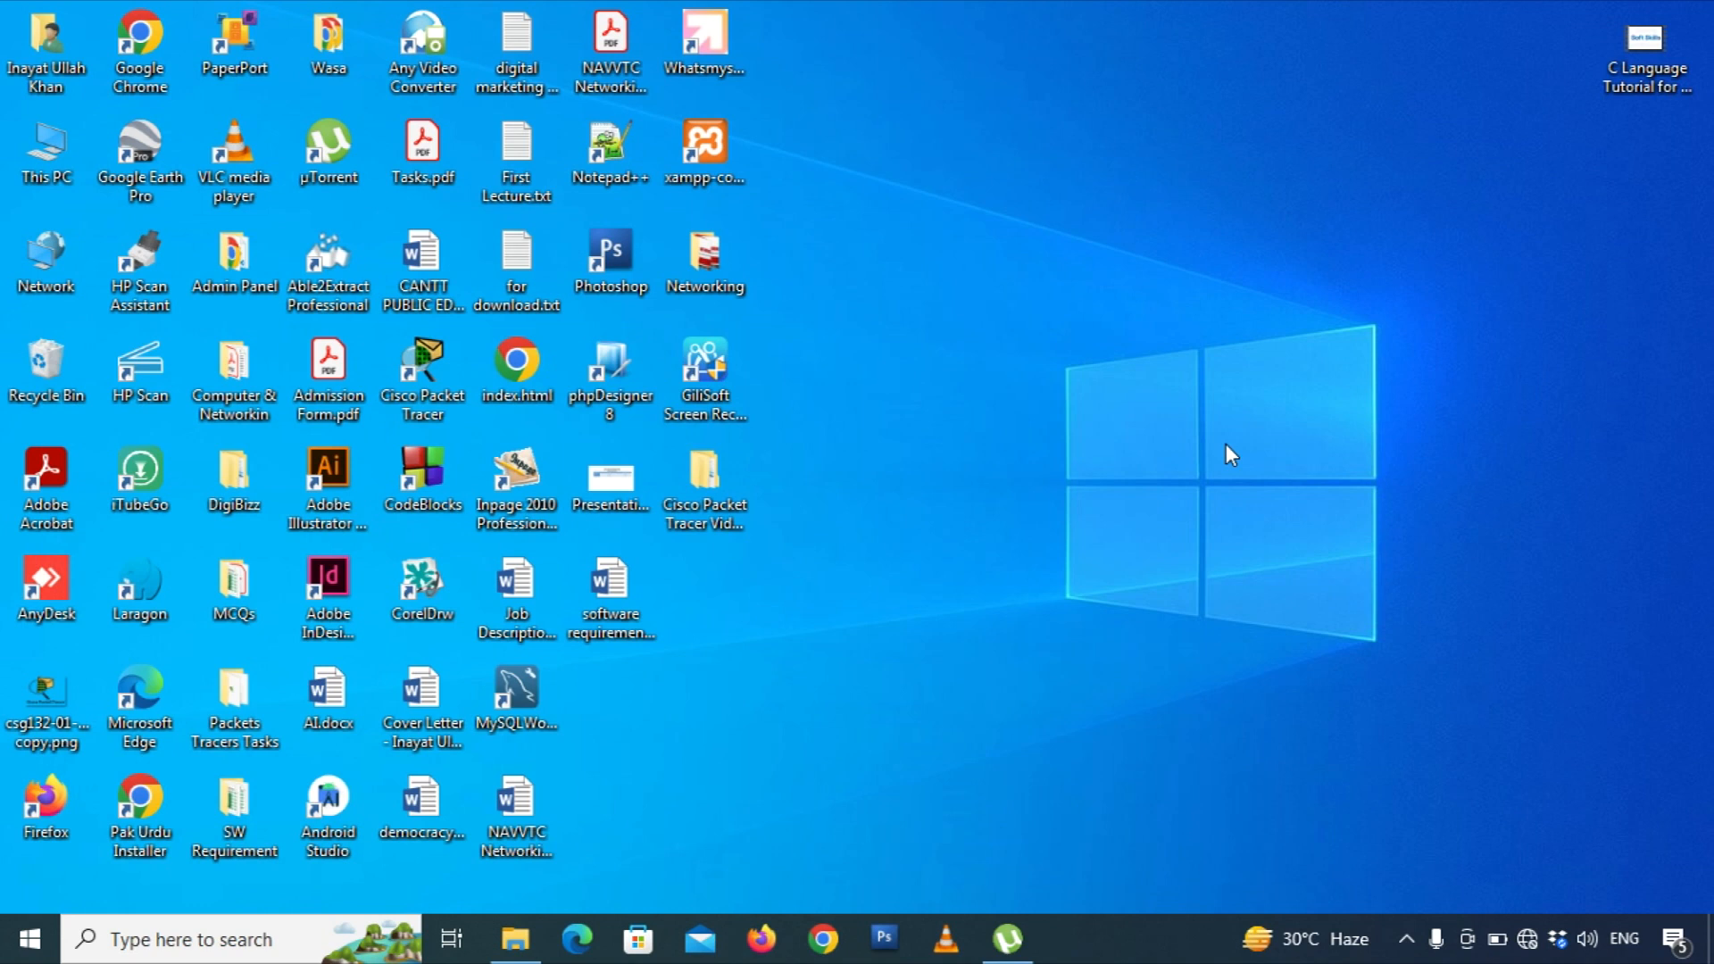
- Launch Cisco Packet Tracer and look over its file, editing, extension and help commands
{"action": "double_click", "coordinate": [406, 396]}
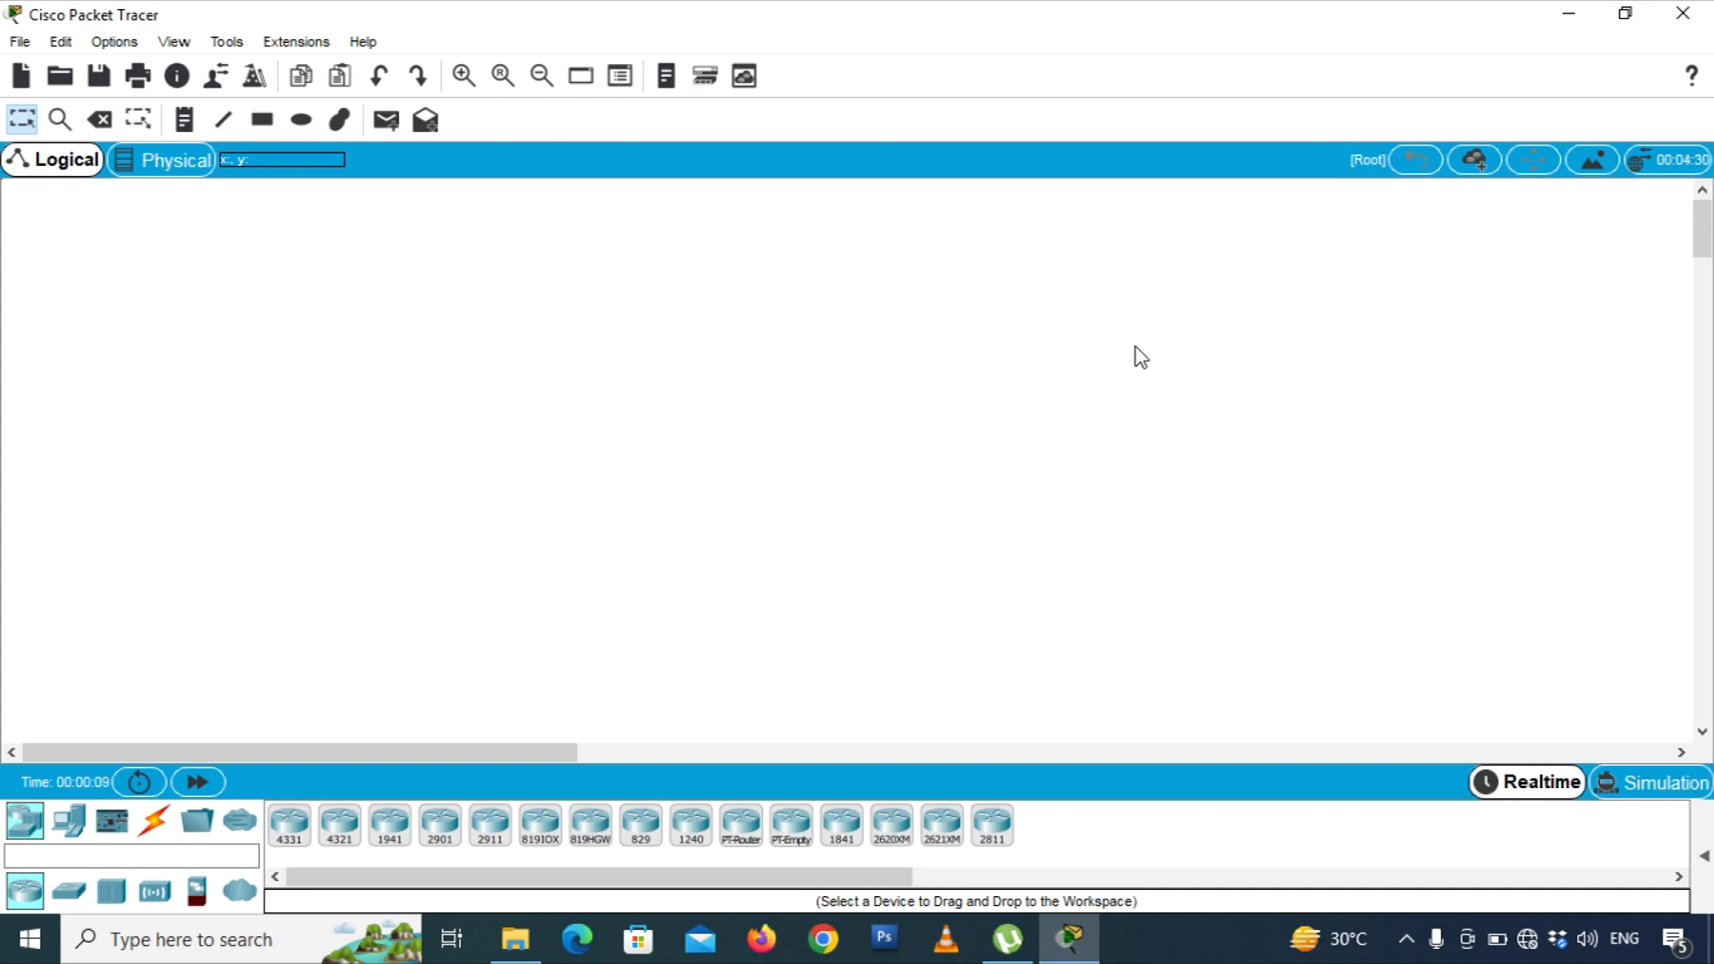
{"action": "left_click", "coordinate": [25, 43]}
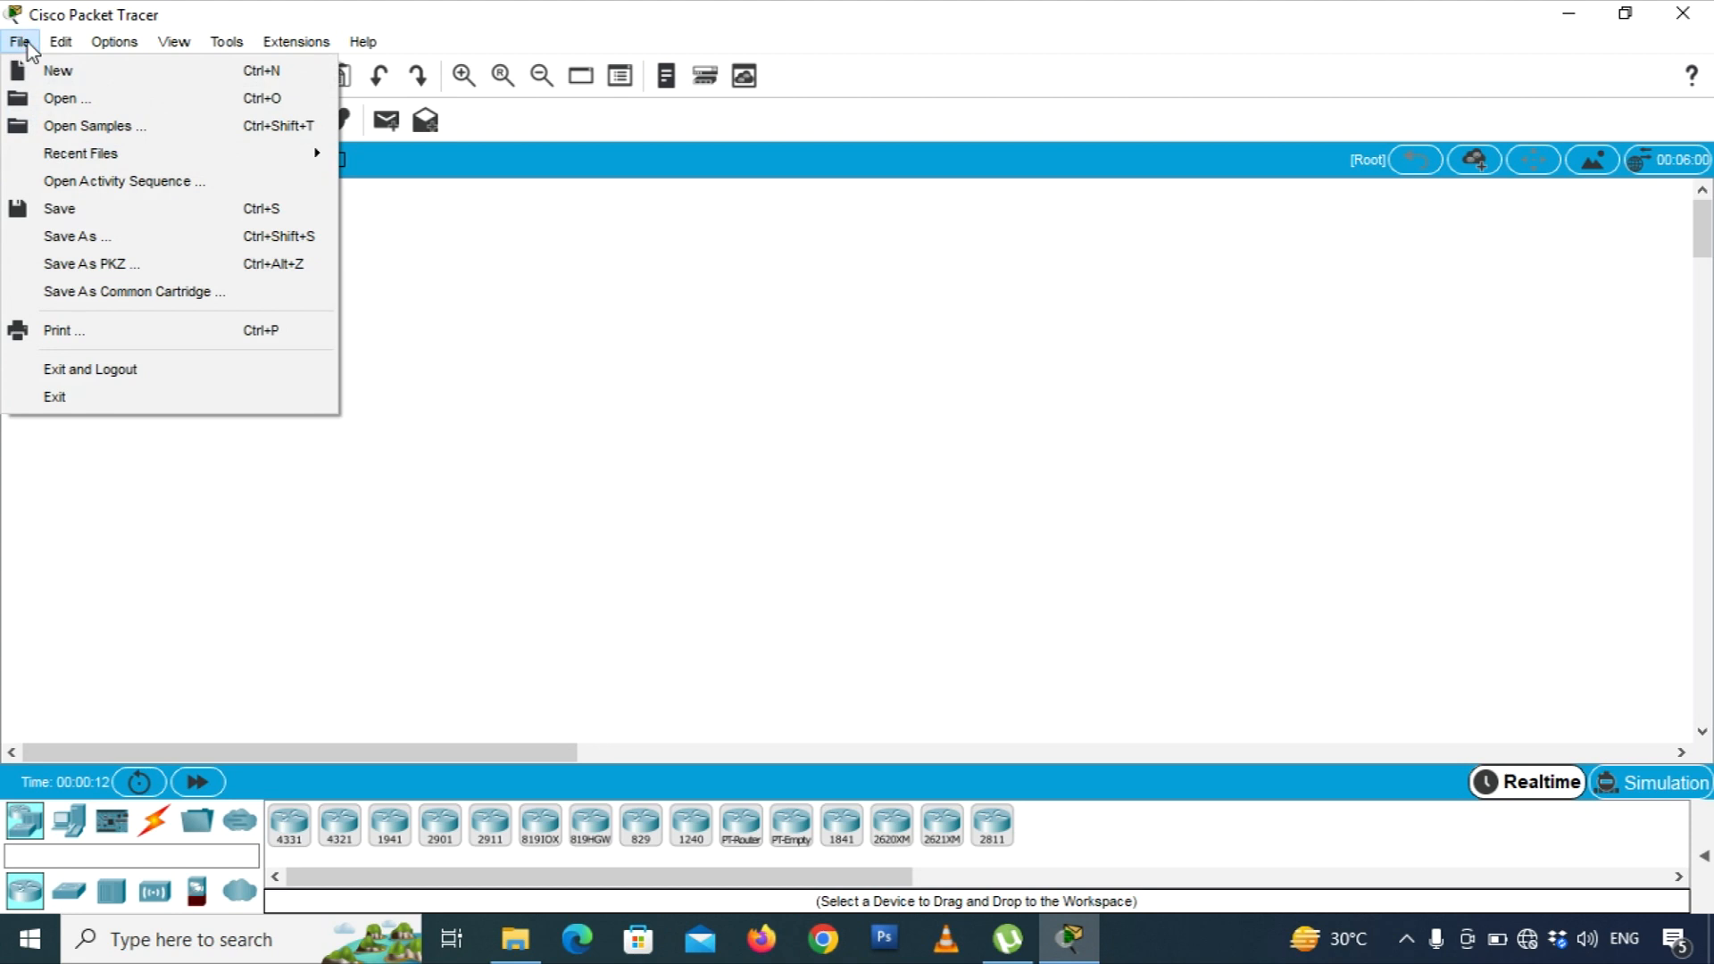
{"action": "mouse_move", "coordinate": [58, 45]}
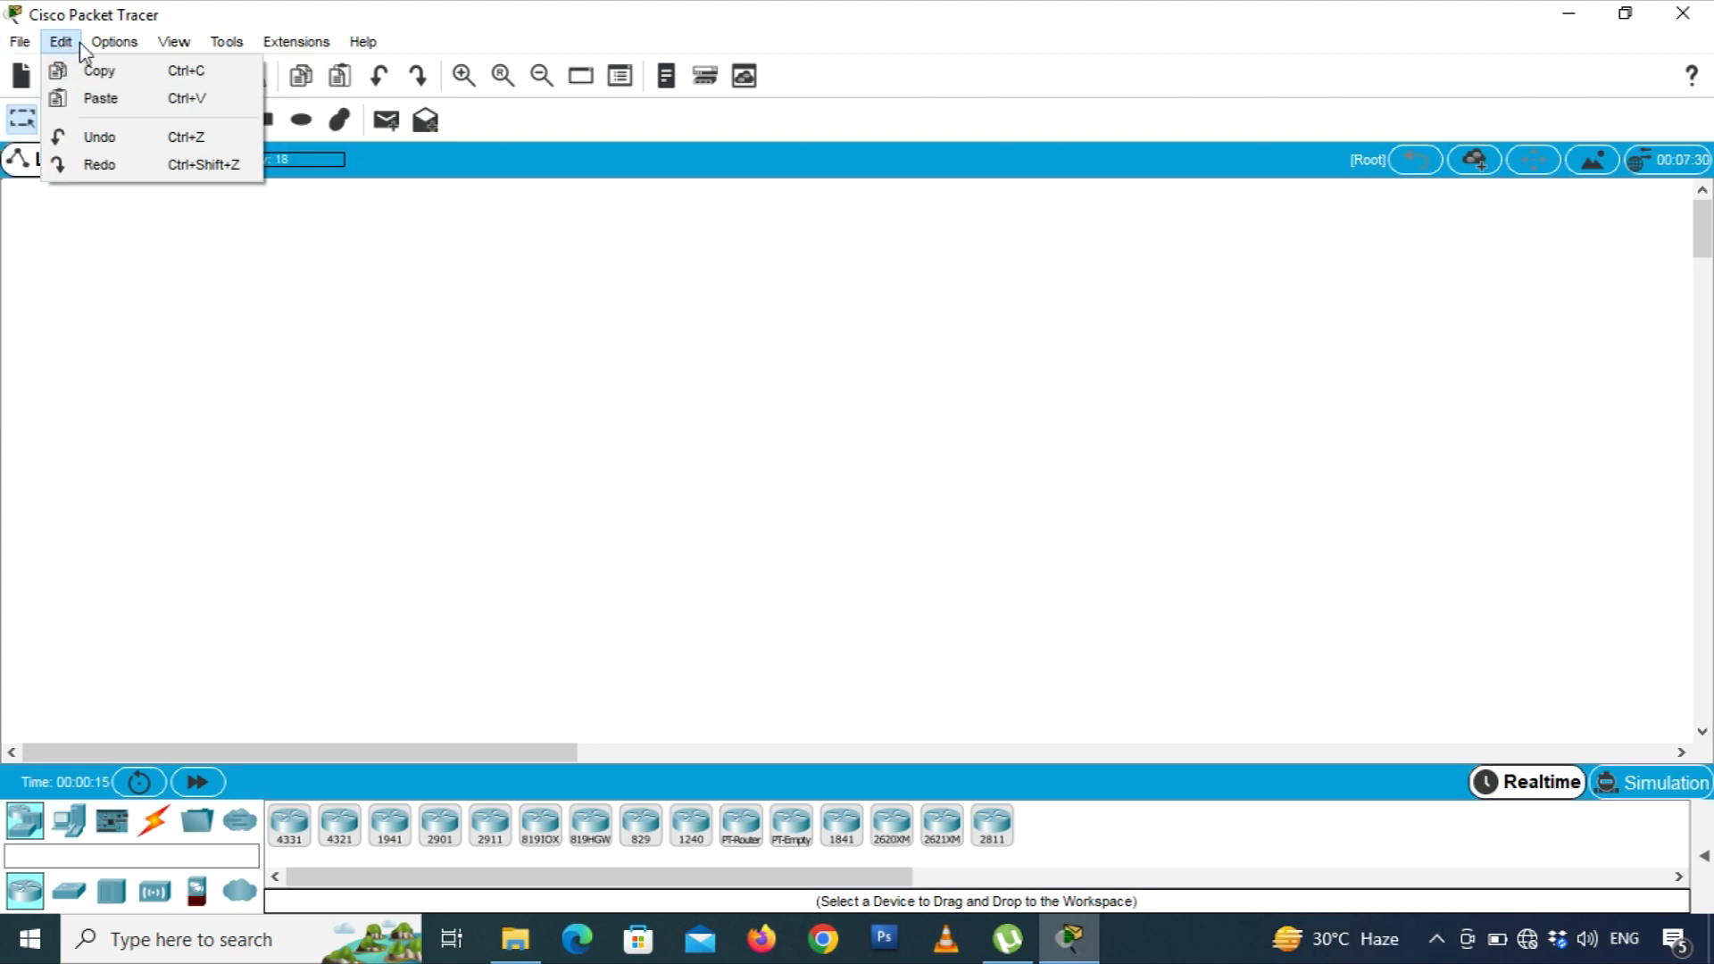
{"action": "mouse_move", "coordinate": [195, 49]}
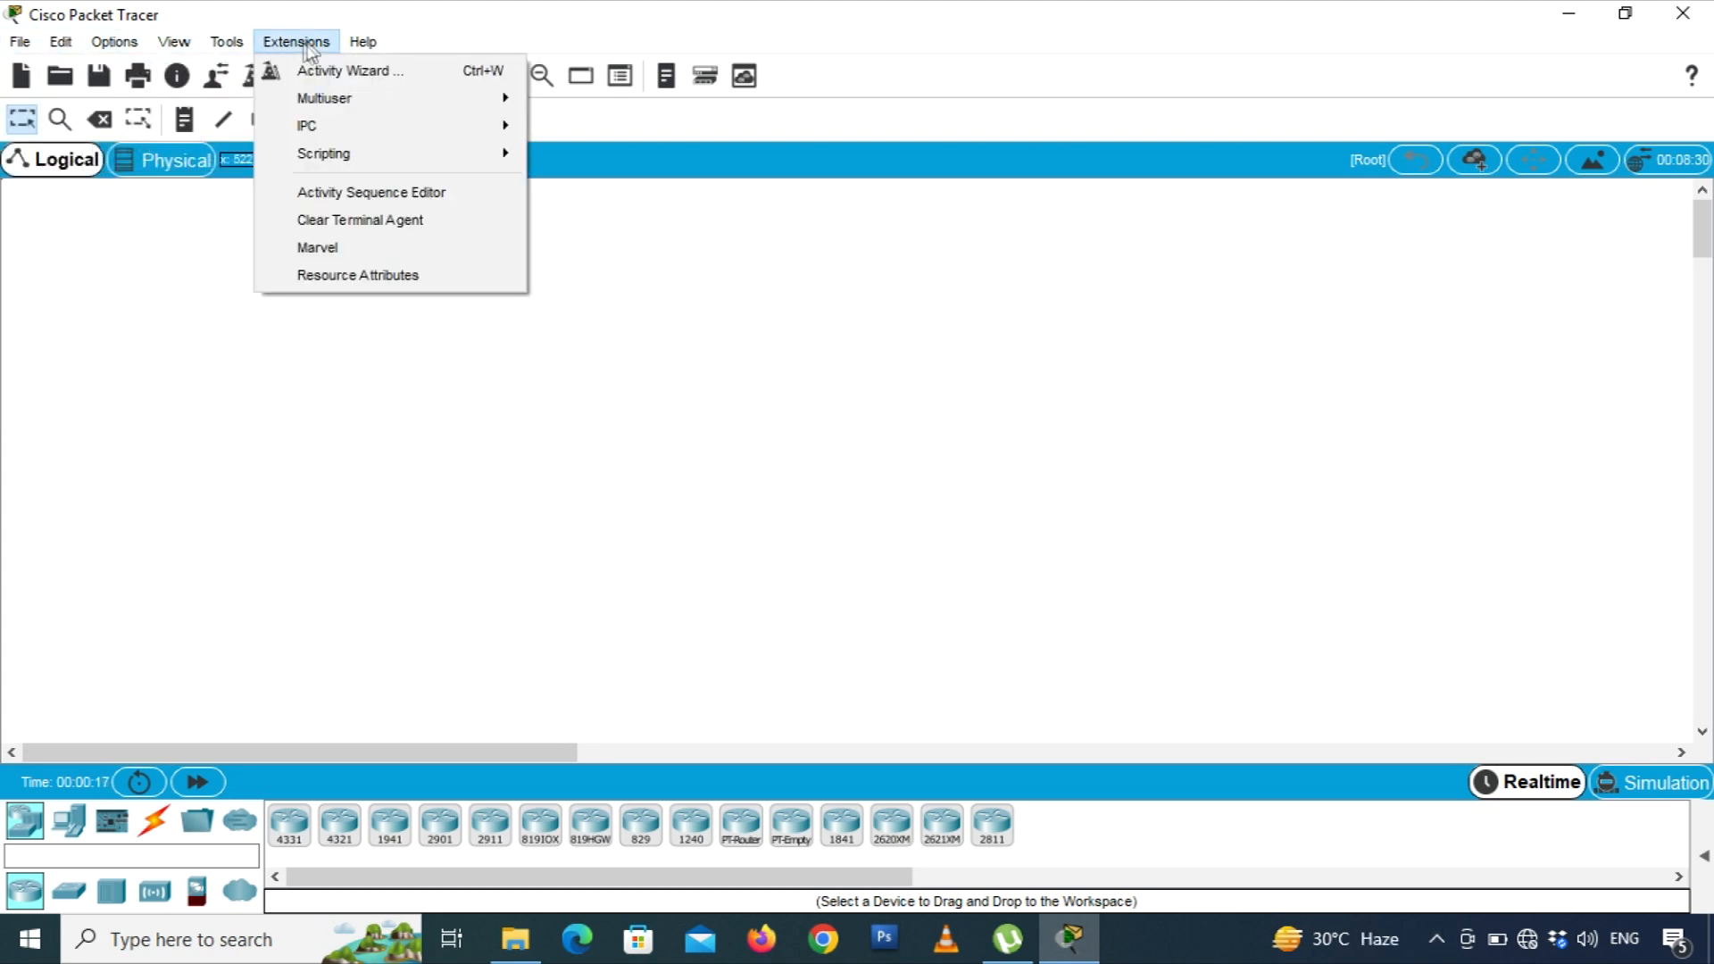
{"action": "mouse_move", "coordinate": [362, 45]}
{"action": "left_click", "coordinate": [356, 261]}
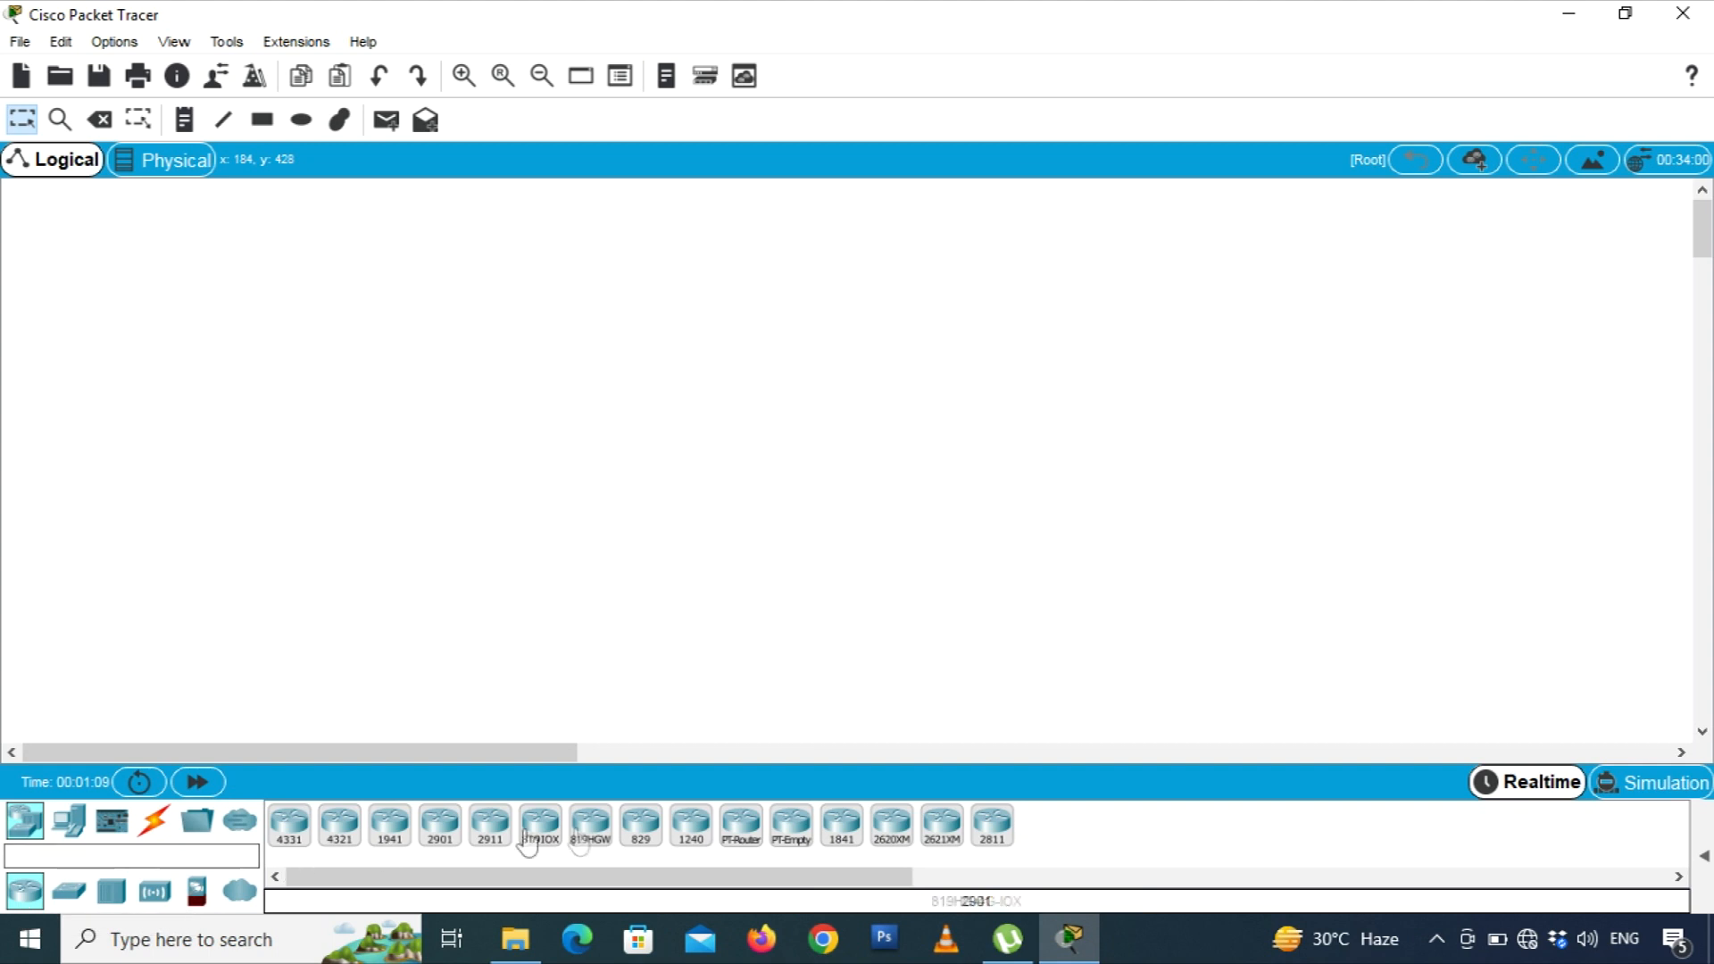
- Browse the available network device models for switches, hubs, wireless devices and security
{"action": "left_click", "coordinate": [70, 891]}
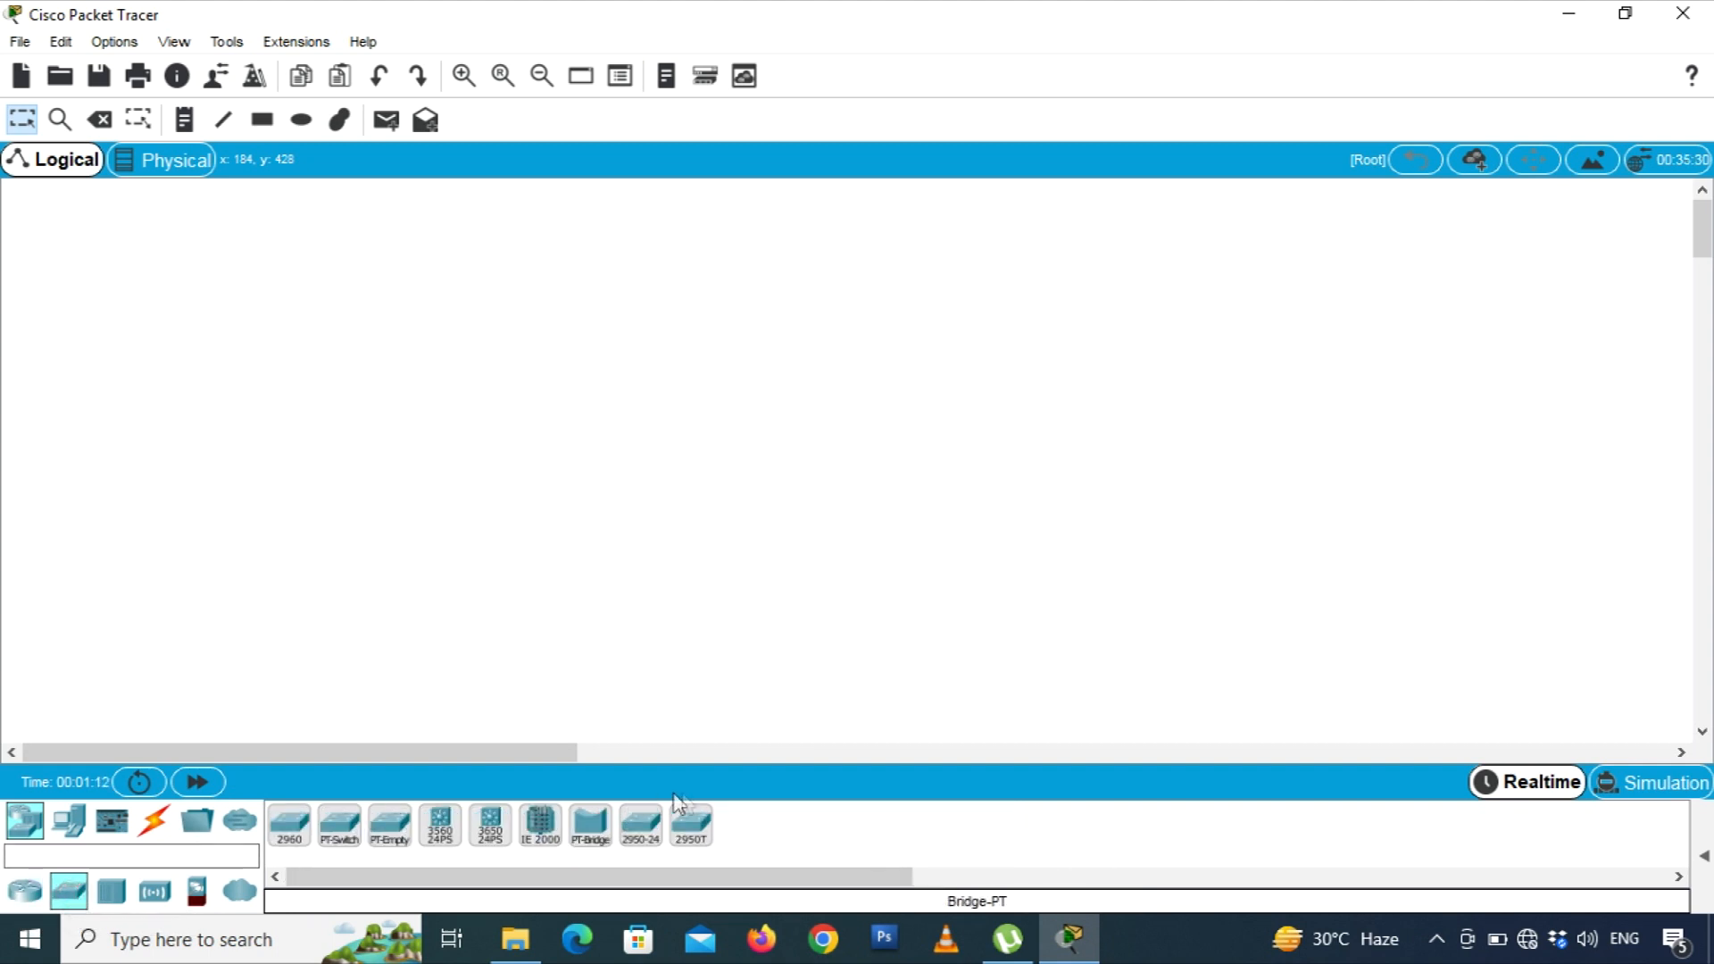
{"action": "left_click", "coordinate": [111, 891]}
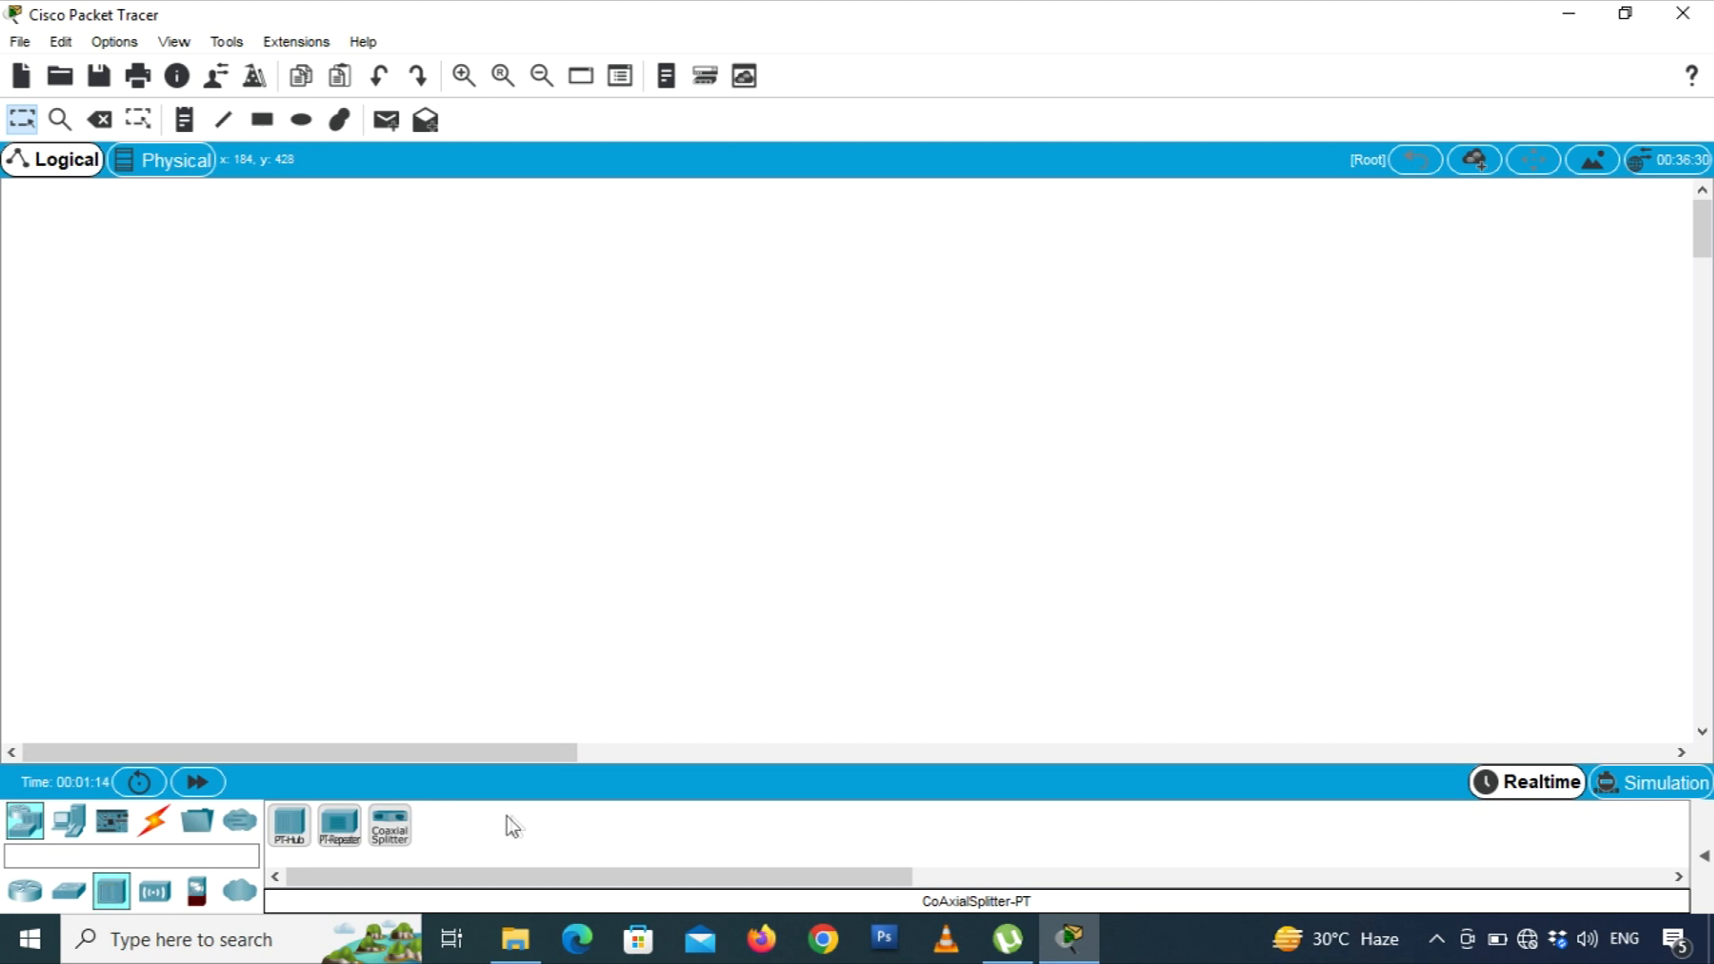
{"action": "left_click", "coordinate": [155, 891]}
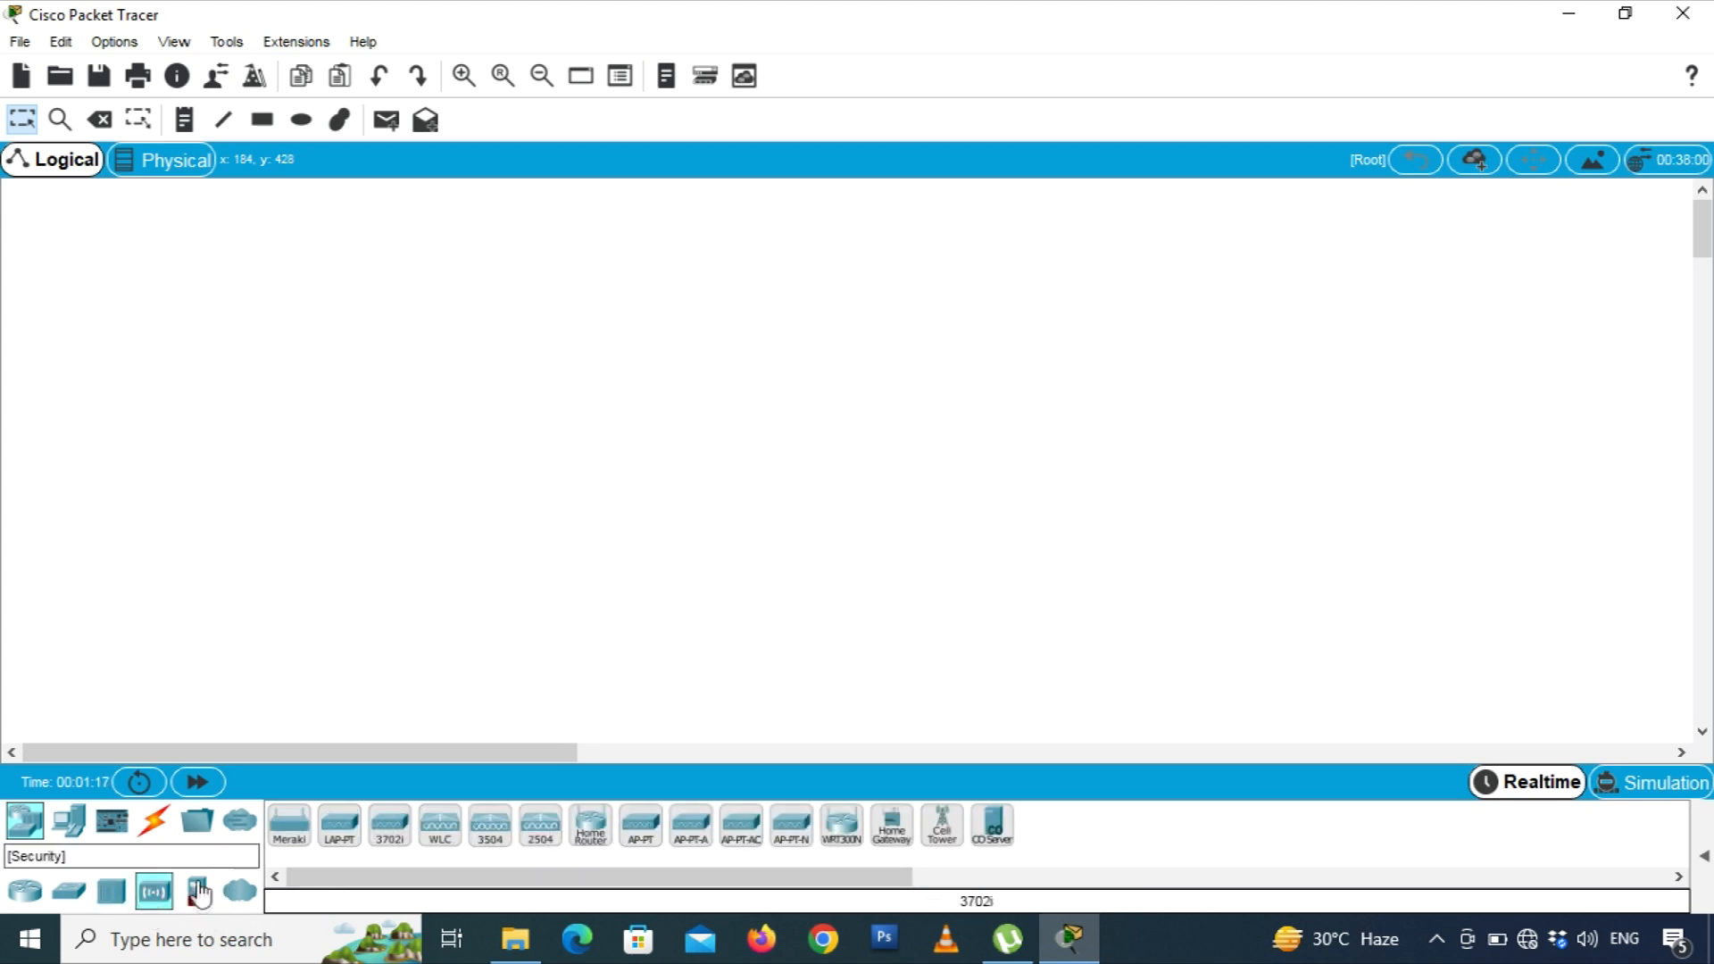
{"action": "left_click", "coordinate": [196, 895]}
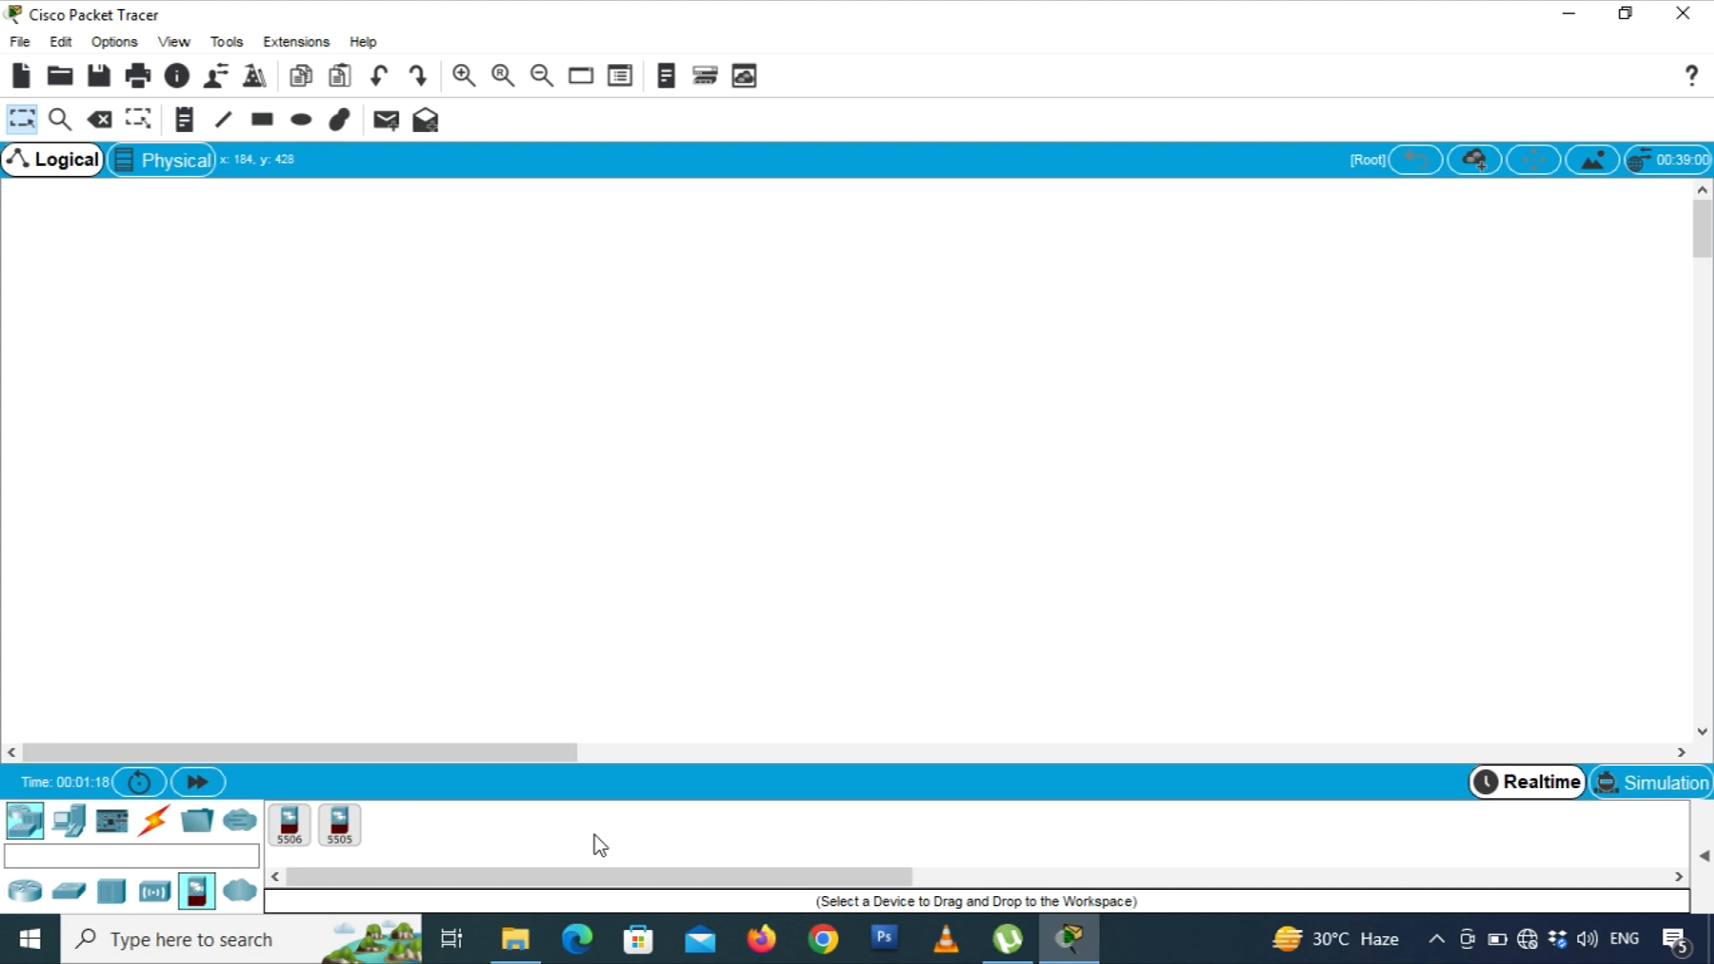
- Browse the end devices along with the home, smart city, industrial and power grid device sets
{"action": "left_click", "coordinate": [70, 819]}
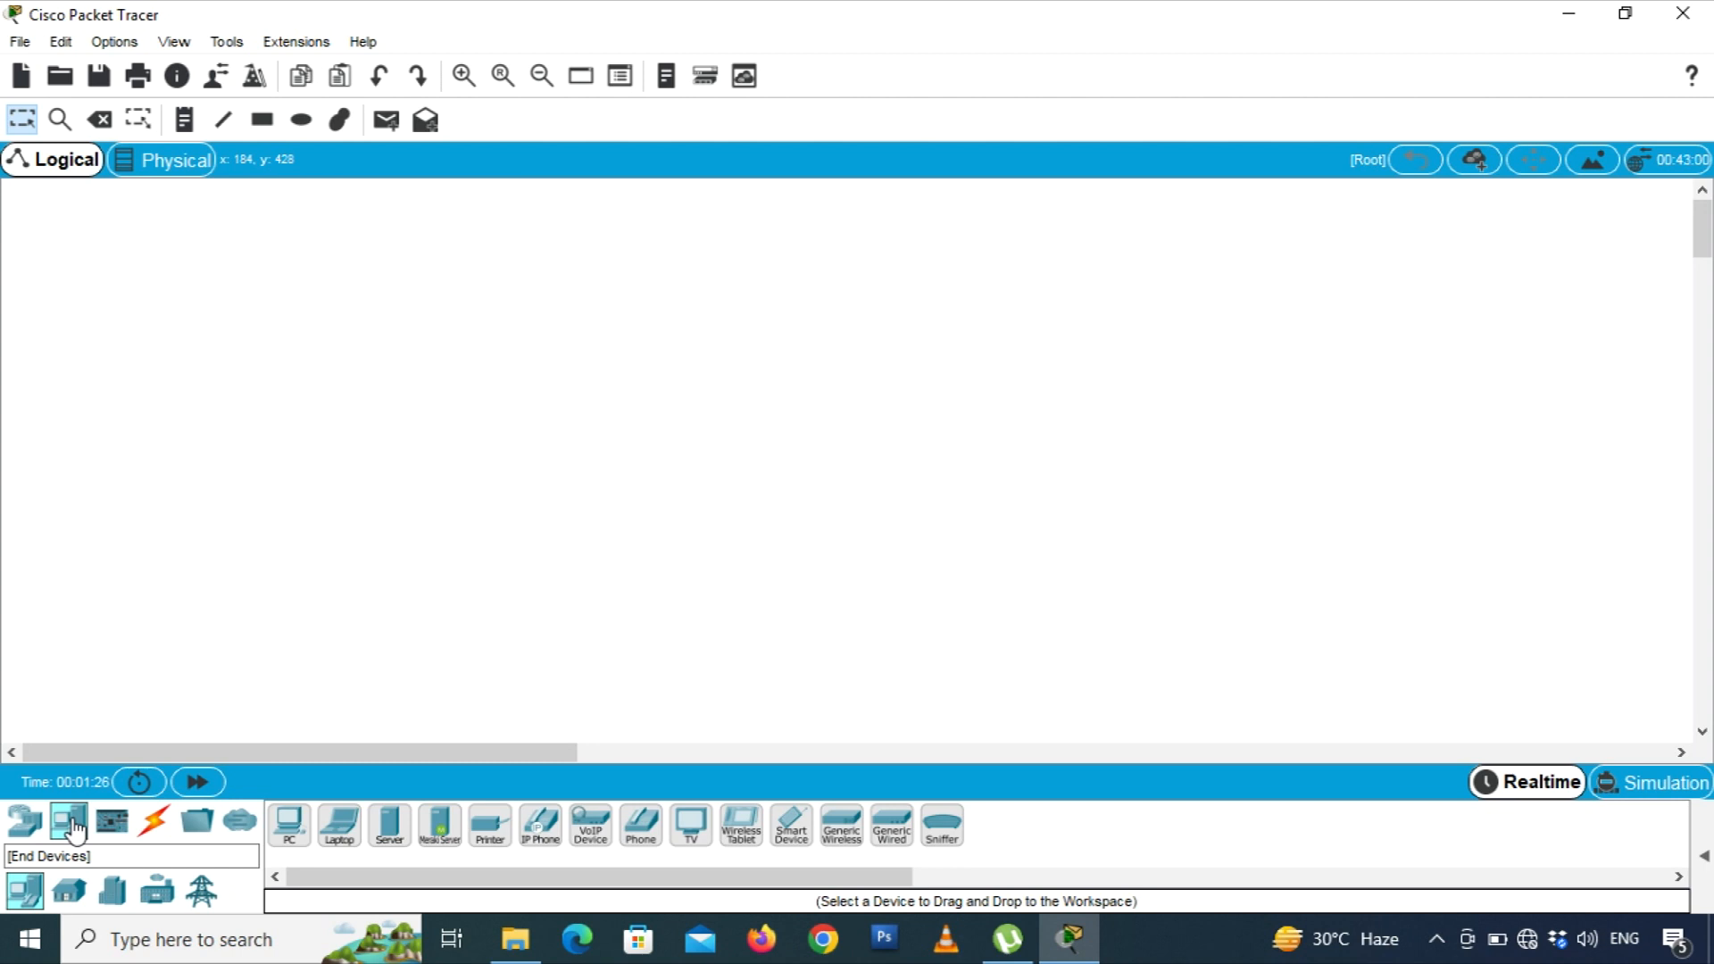
{"action": "left_click", "coordinate": [64, 894]}
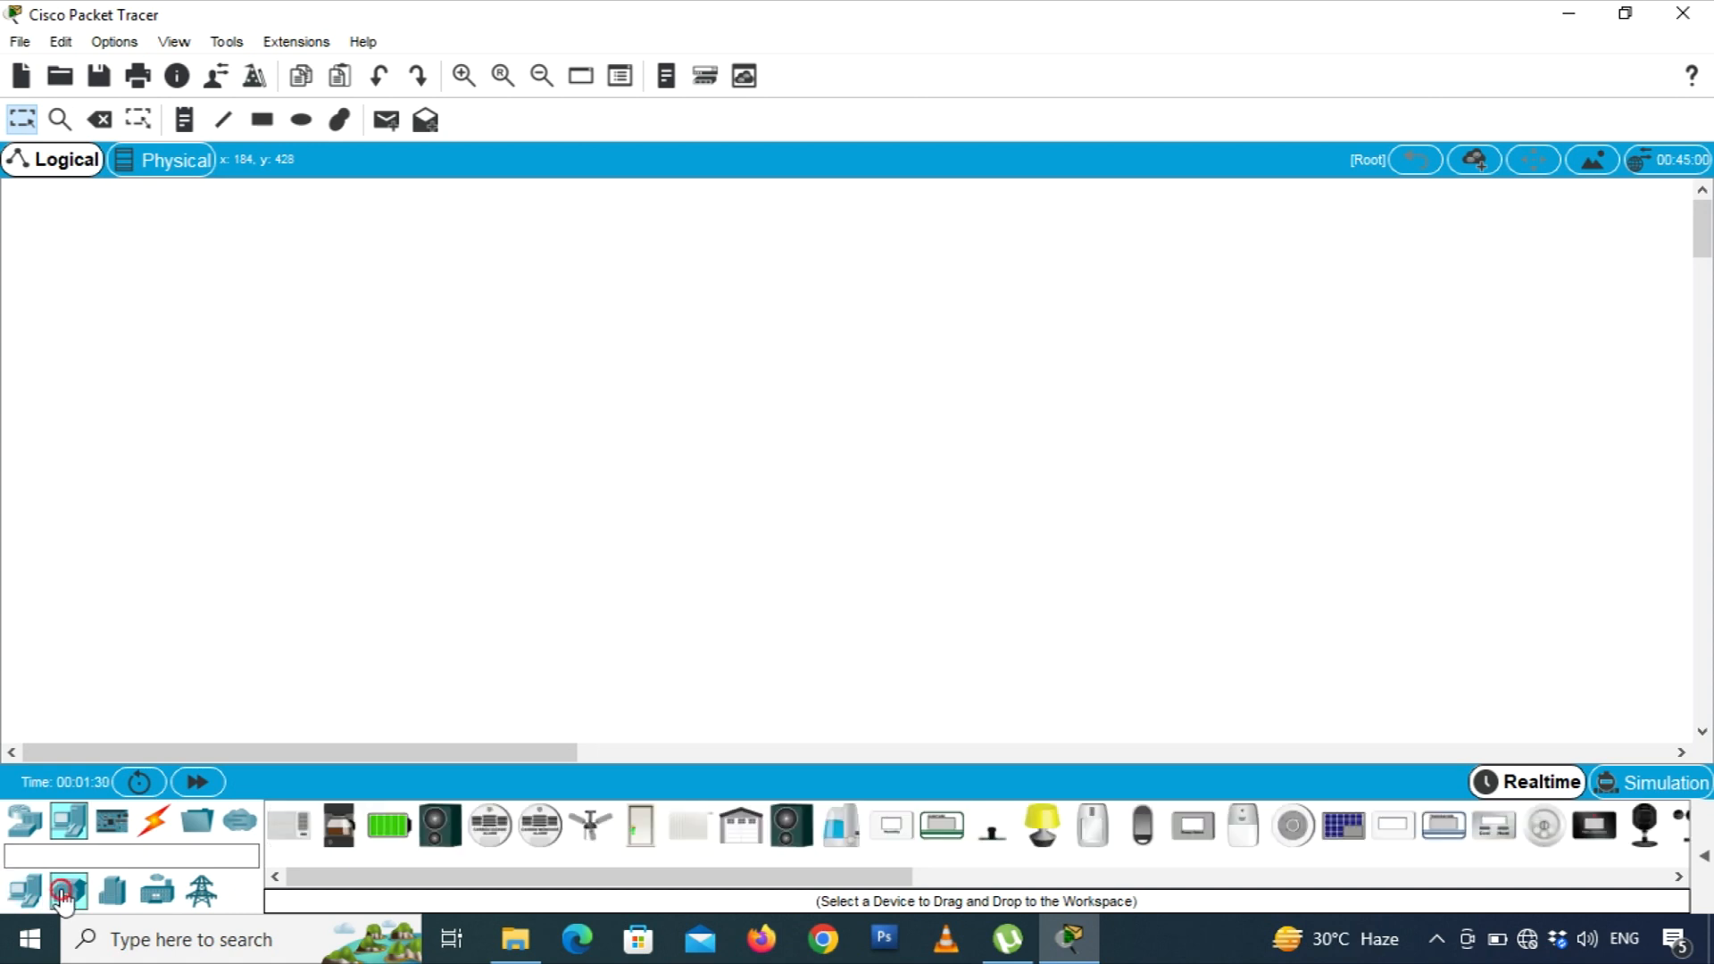
{"action": "left_click", "coordinate": [113, 892]}
{"action": "left_click", "coordinate": [161, 895]}
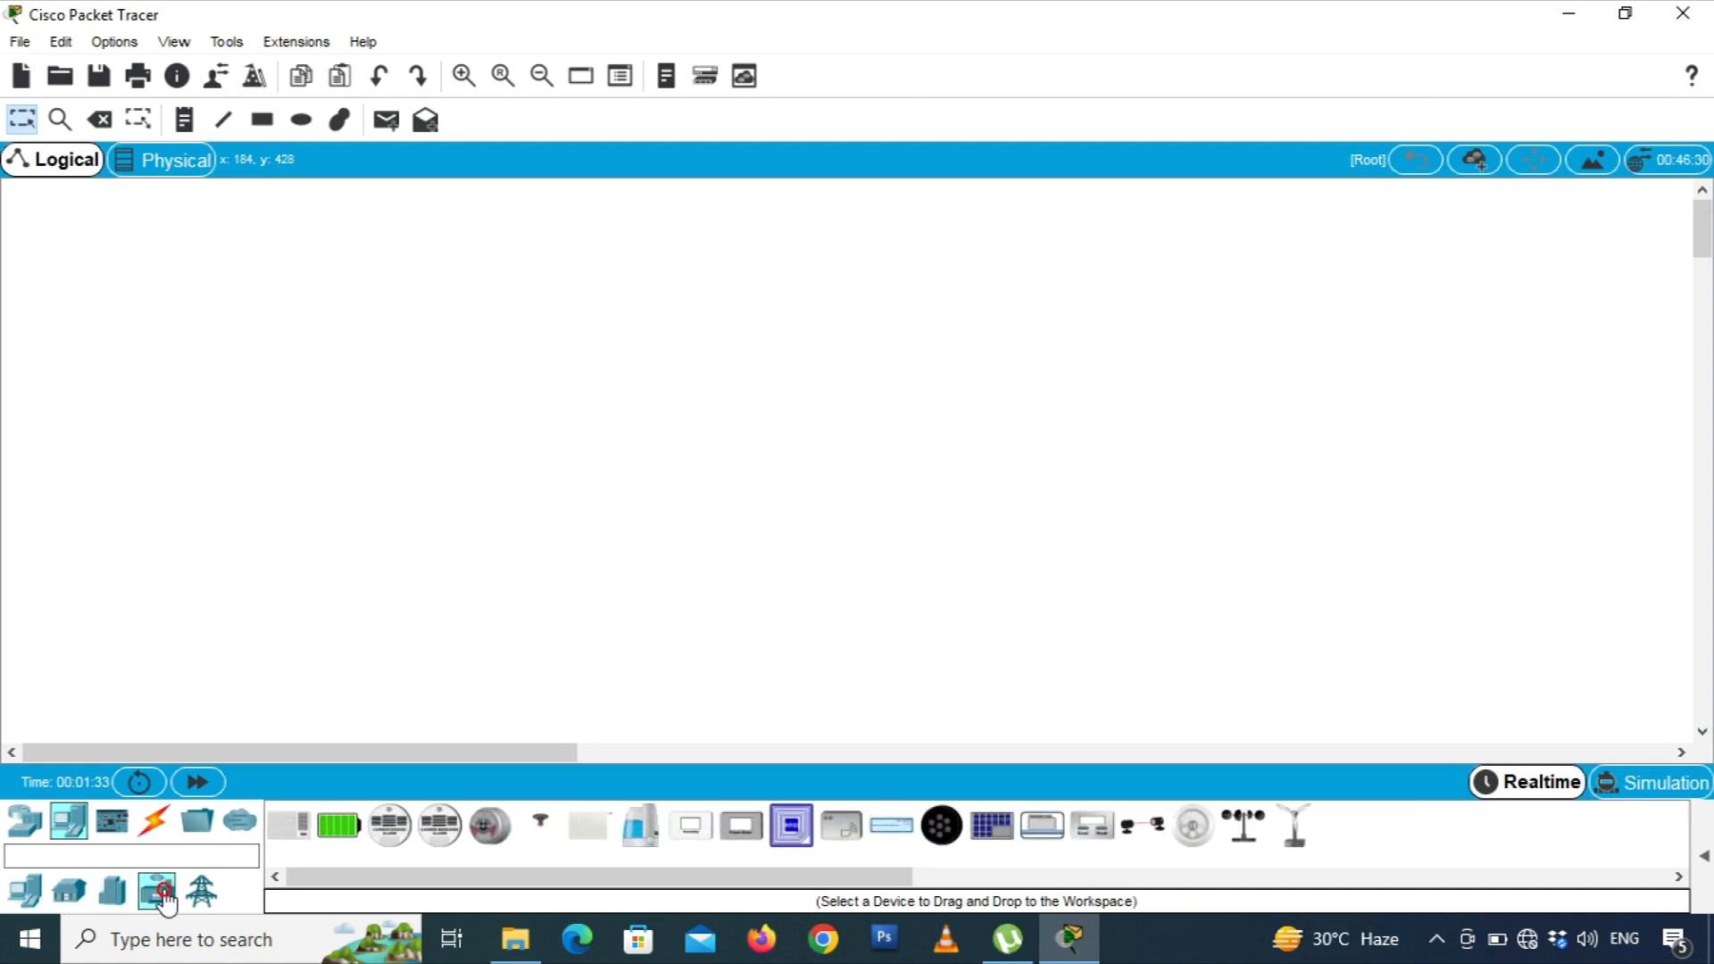
{"action": "left_click", "coordinate": [203, 900]}
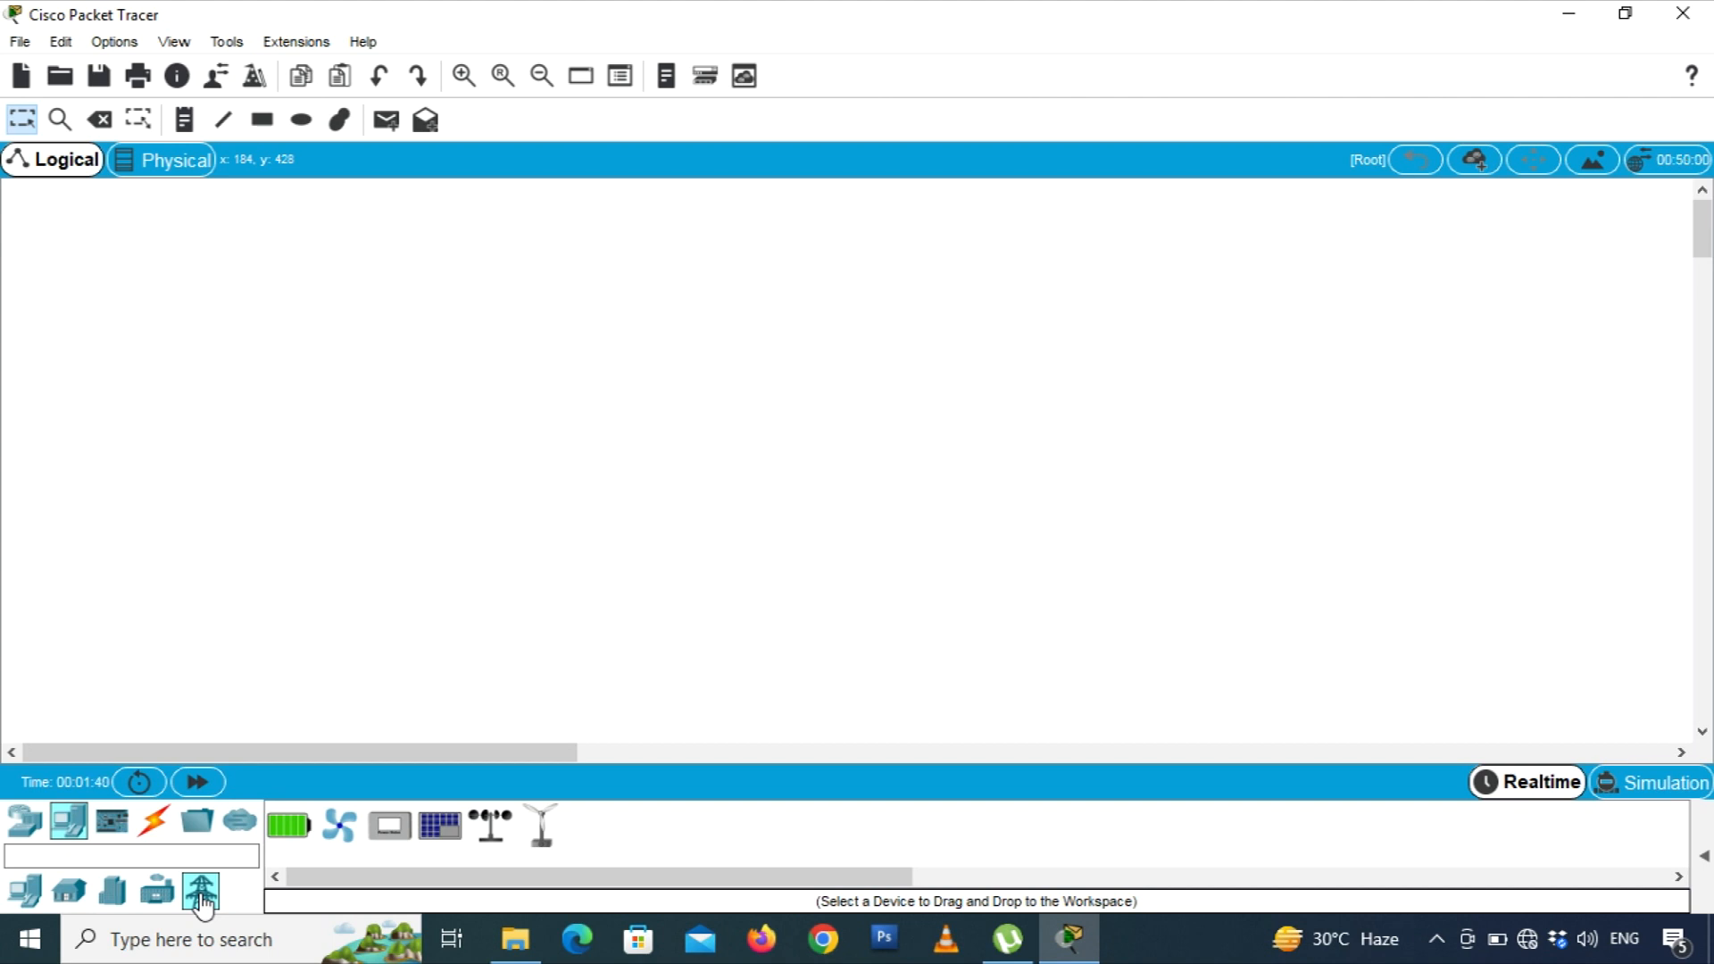
- Examine the component boards and sensors, and return to the router and end device models
{"action": "left_click", "coordinate": [114, 832]}
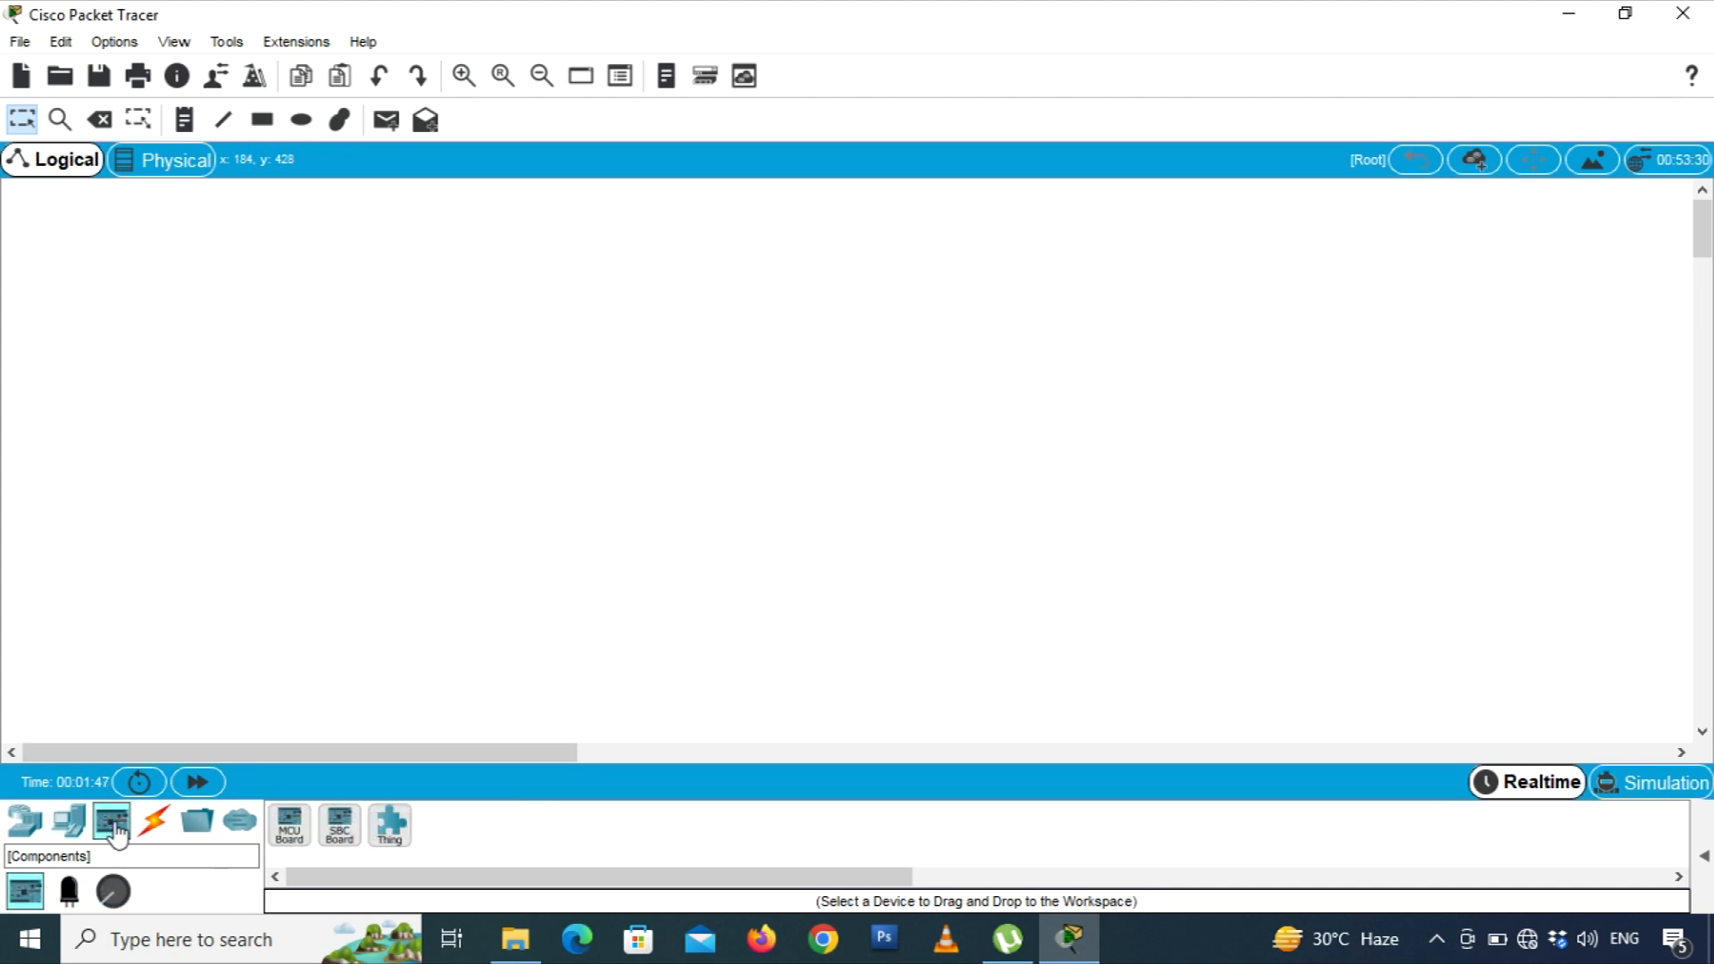
{"action": "left_click", "coordinate": [122, 896]}
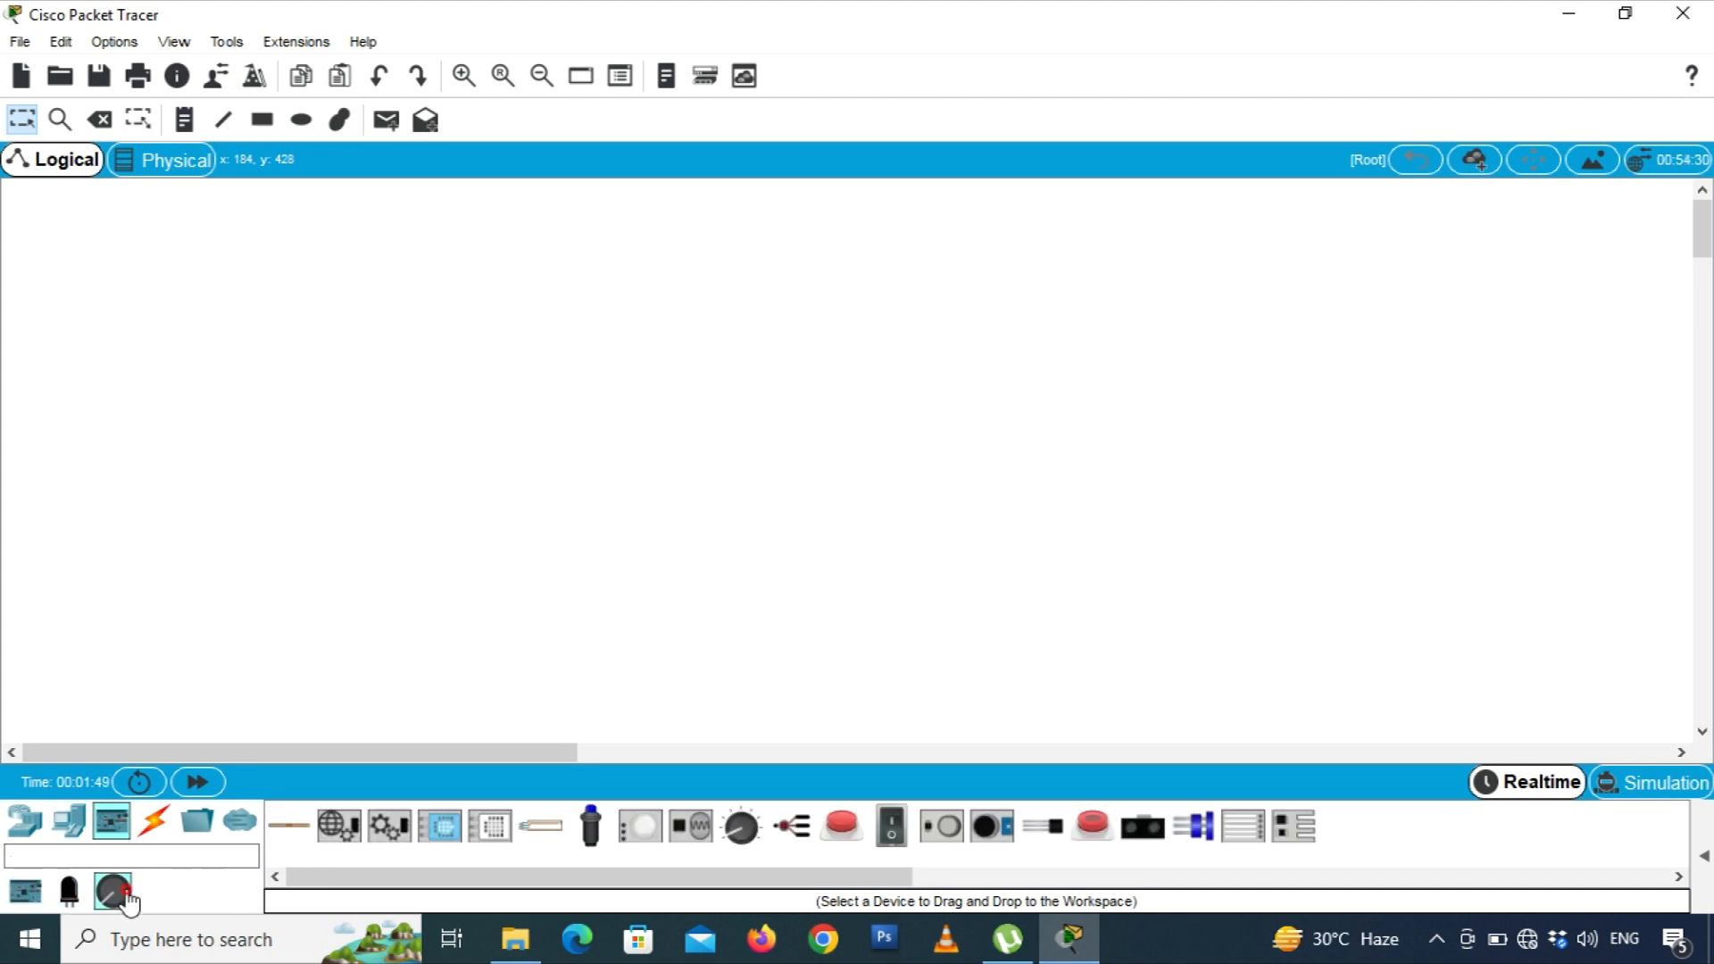
{"action": "left_click", "coordinate": [27, 829]}
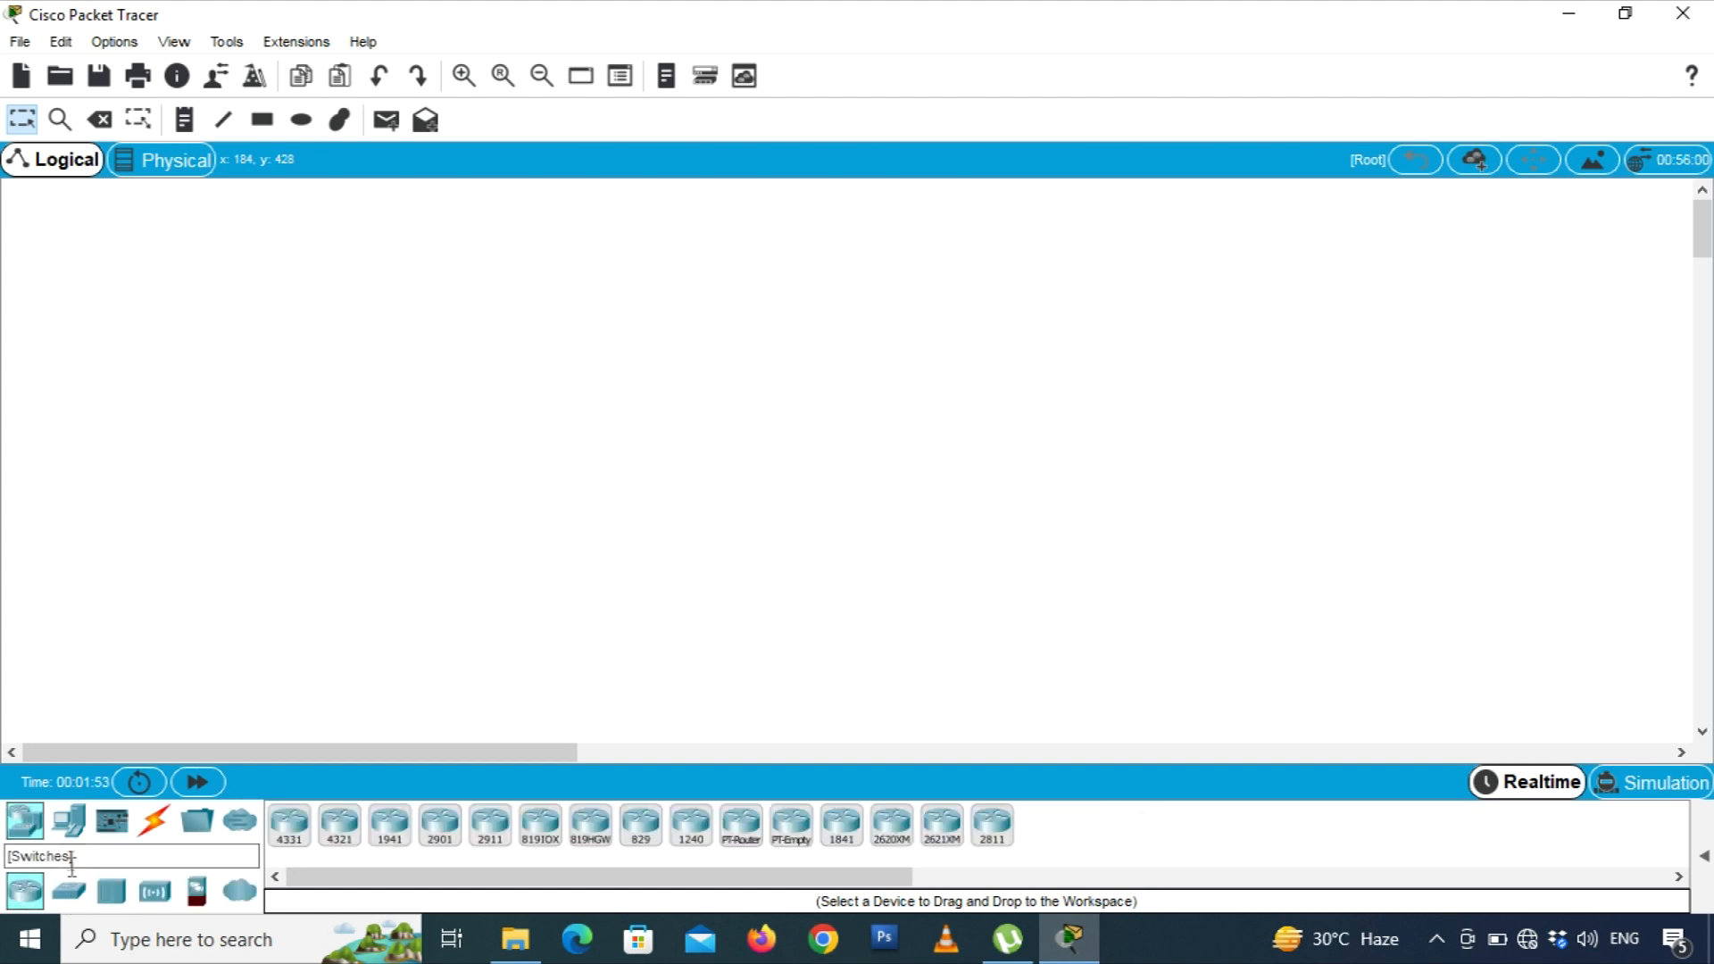
{"action": "left_click", "coordinate": [68, 822]}
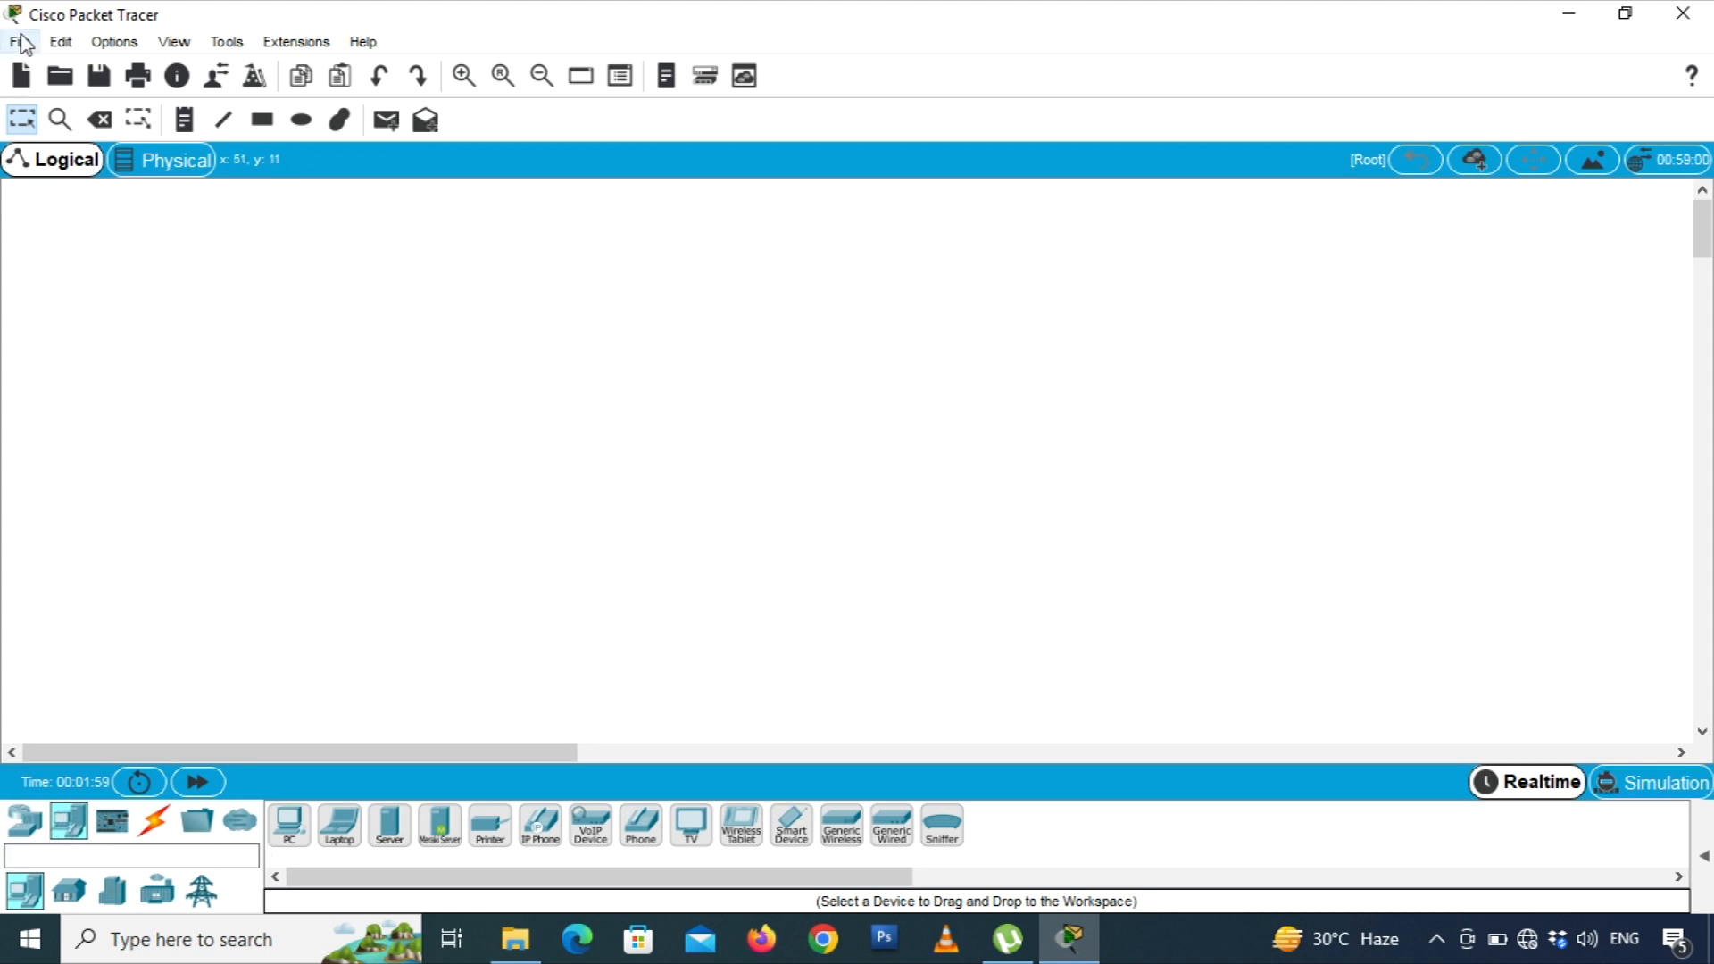
{"action": "left_click", "coordinate": [21, 43]}
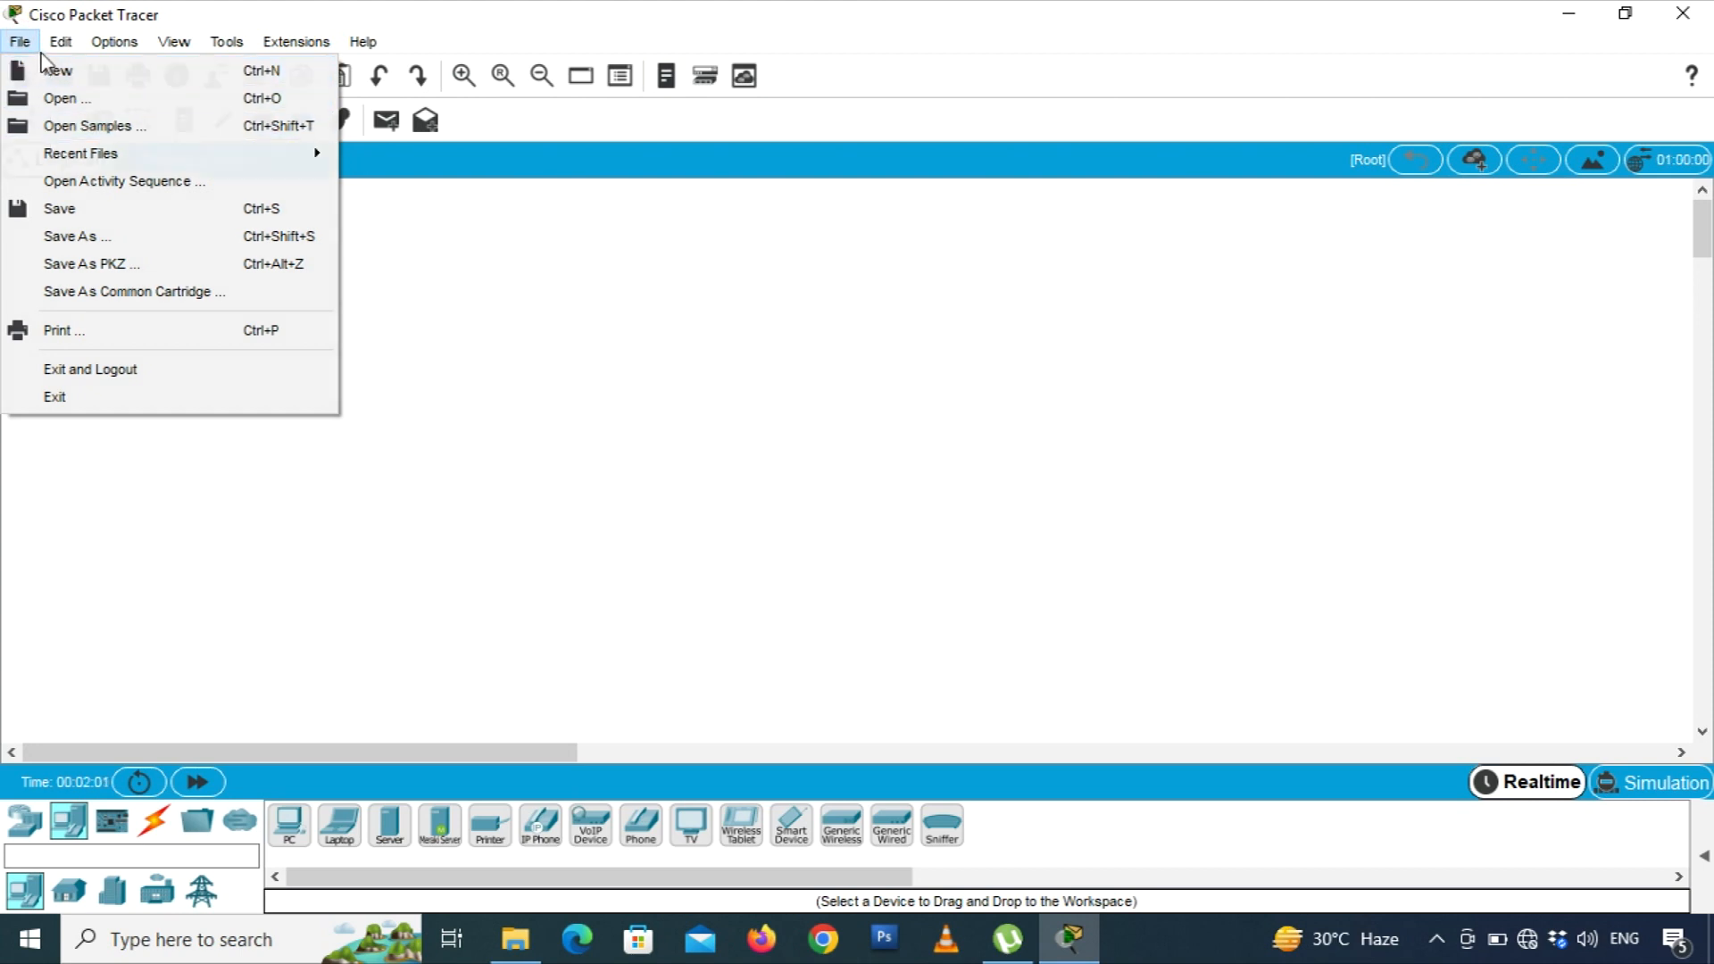
{"action": "mouse_move", "coordinate": [188, 59]}
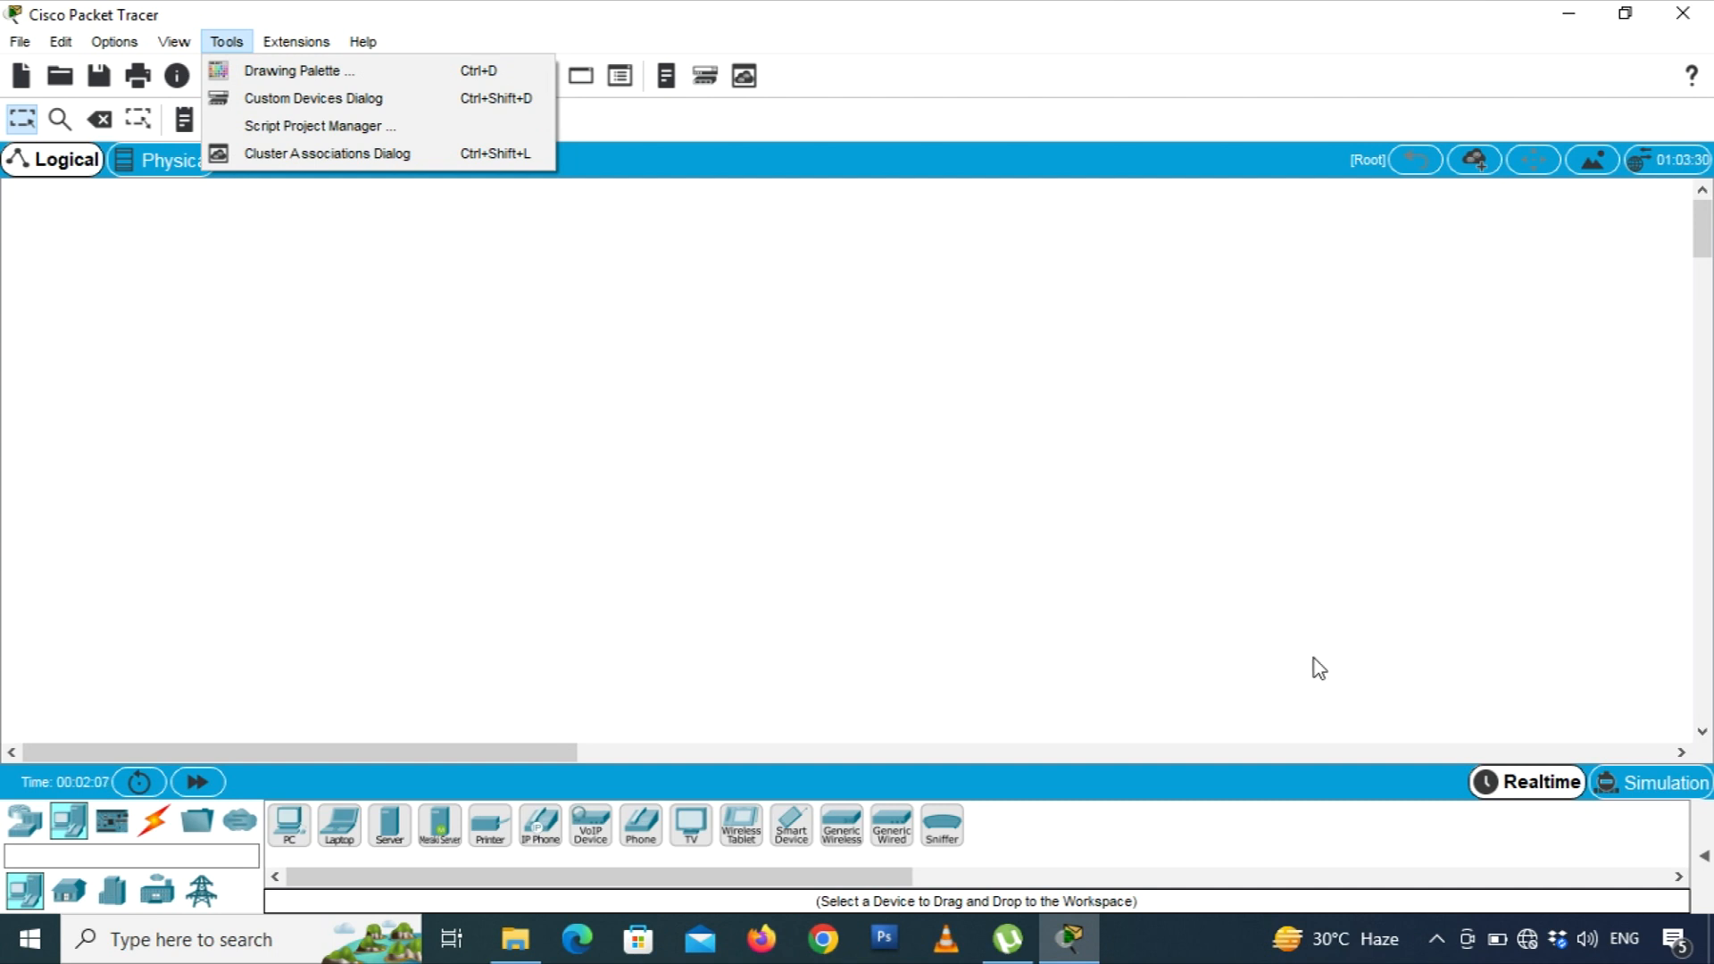
{"action": "left_click", "coordinate": [1436, 940]}
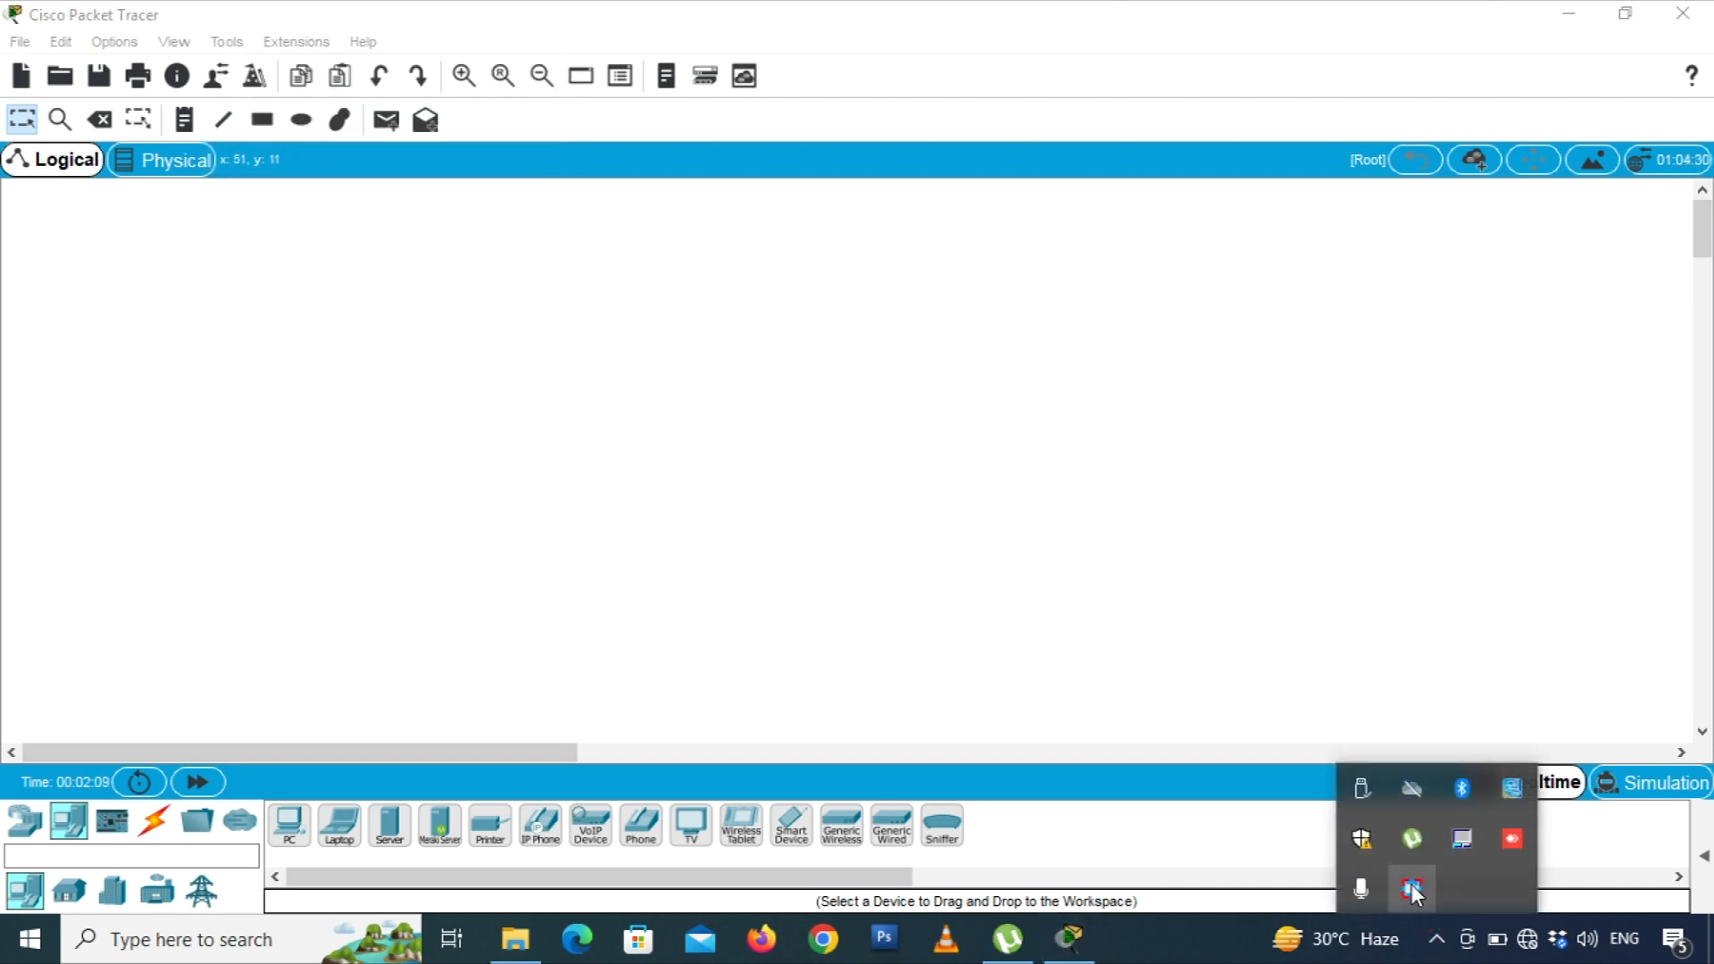
{"action": "left_click", "coordinate": [1411, 887]}
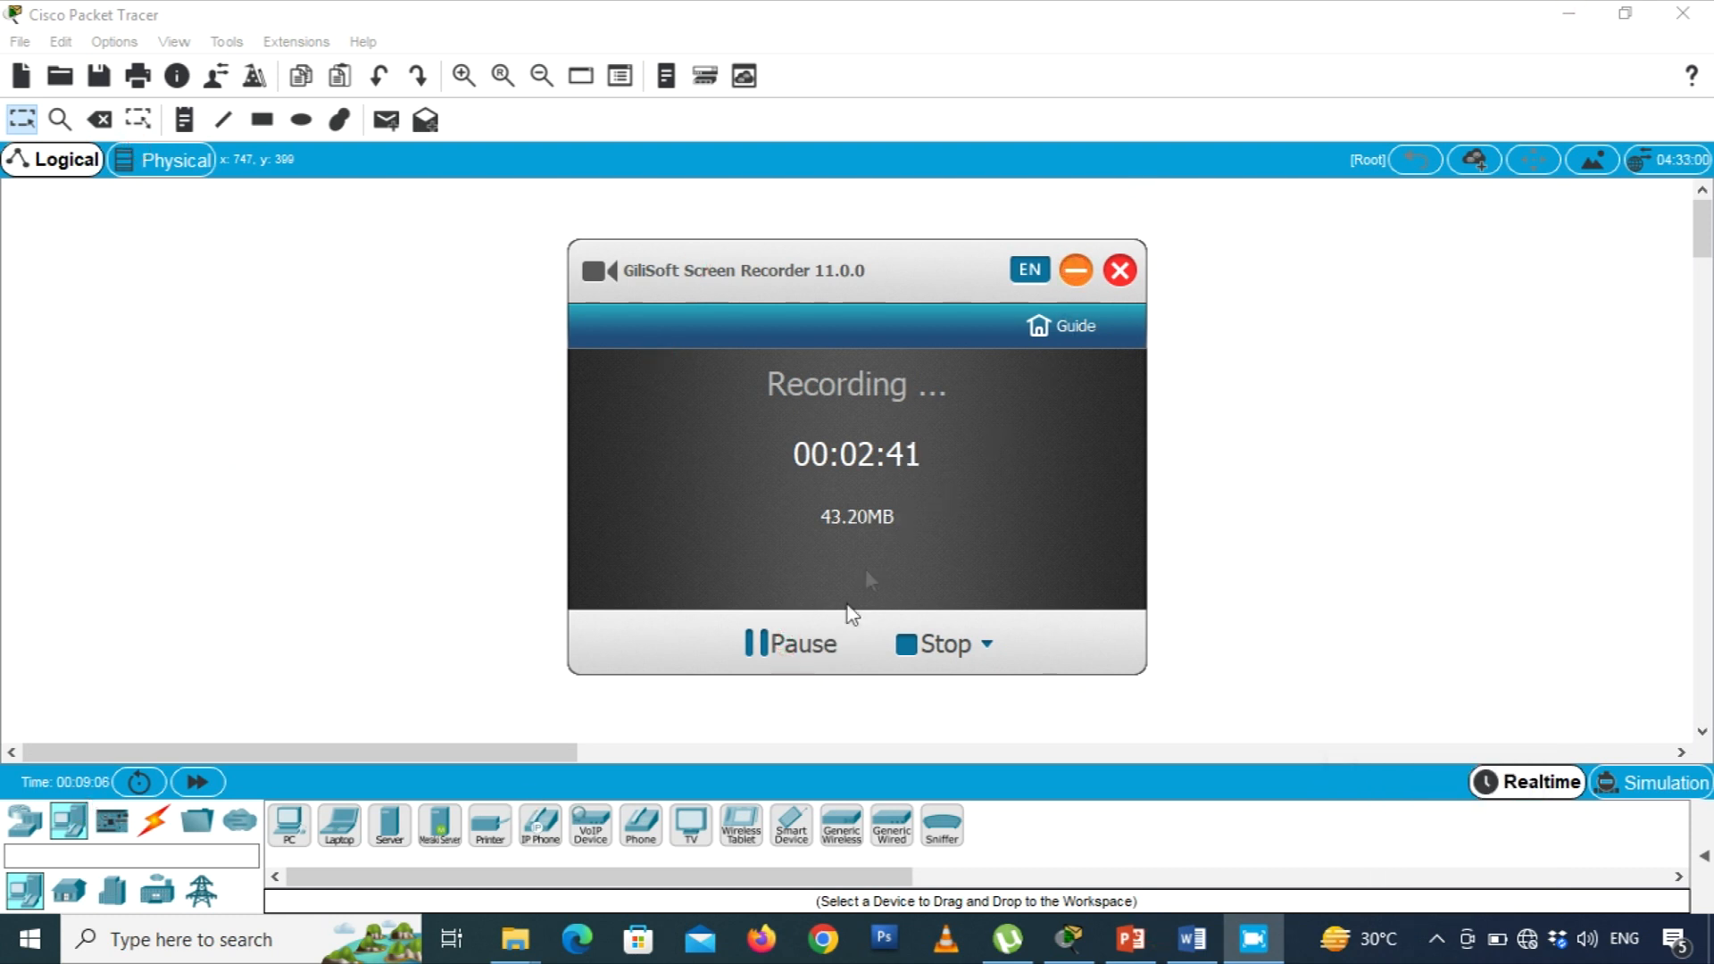
{"action": "left_click", "coordinate": [791, 643]}
{"action": "left_click", "coordinate": [794, 642]}
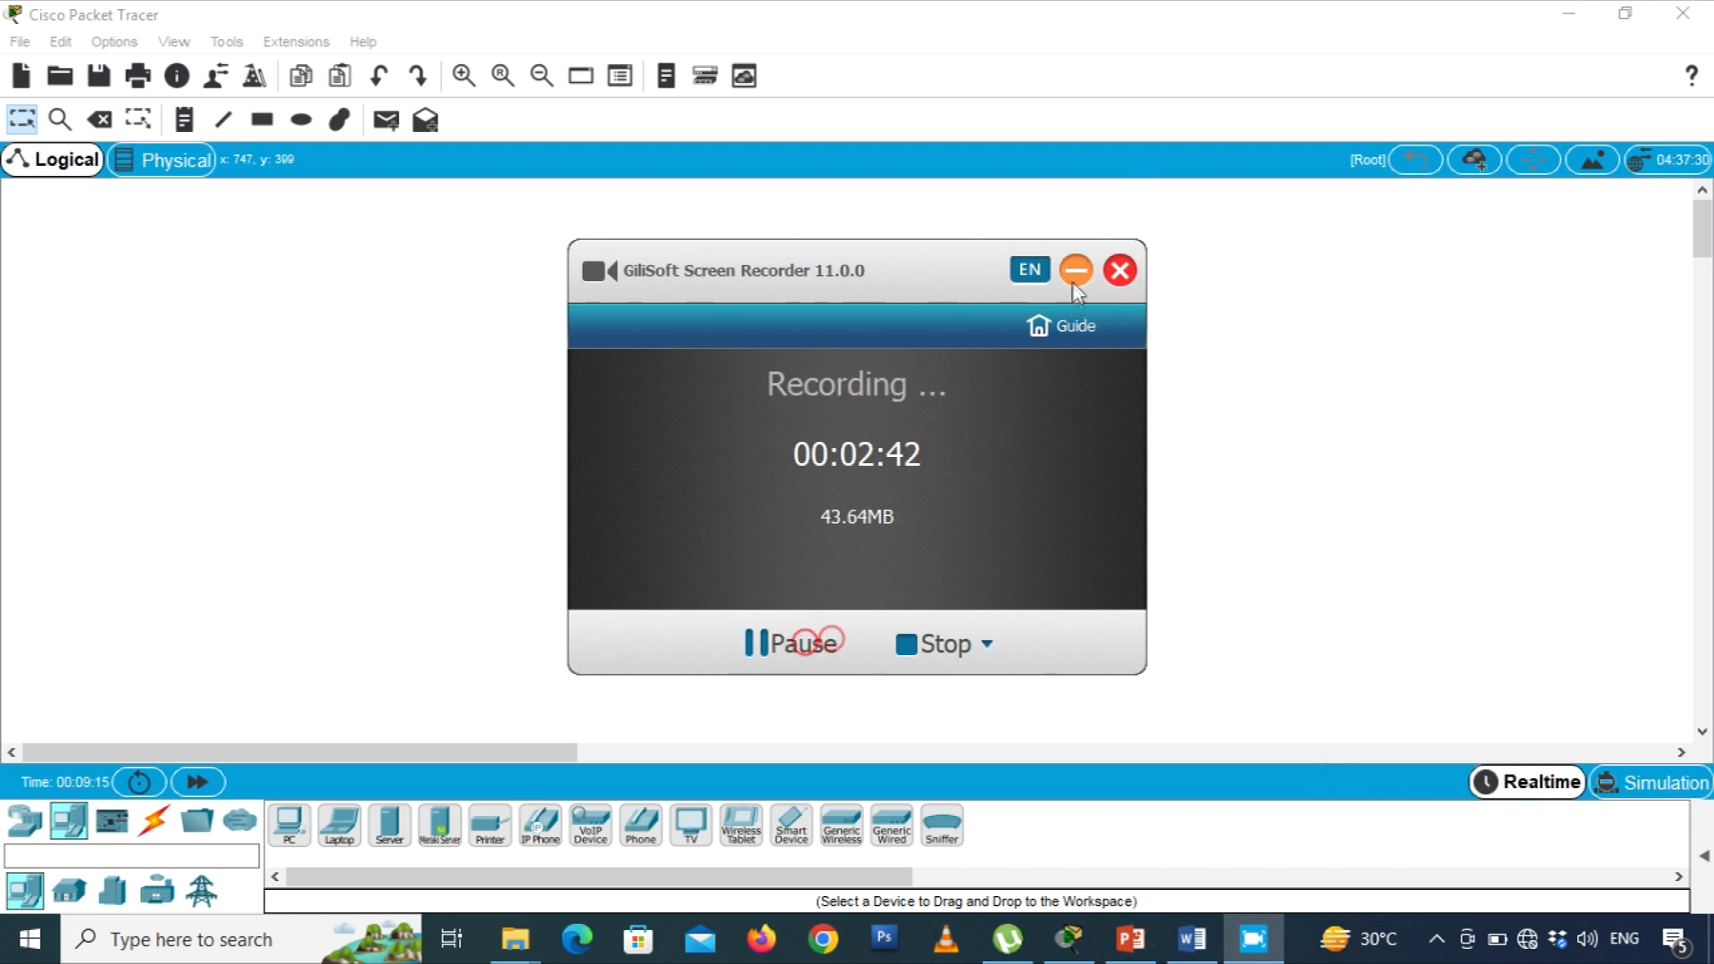
{"action": "left_click", "coordinate": [1076, 270]}
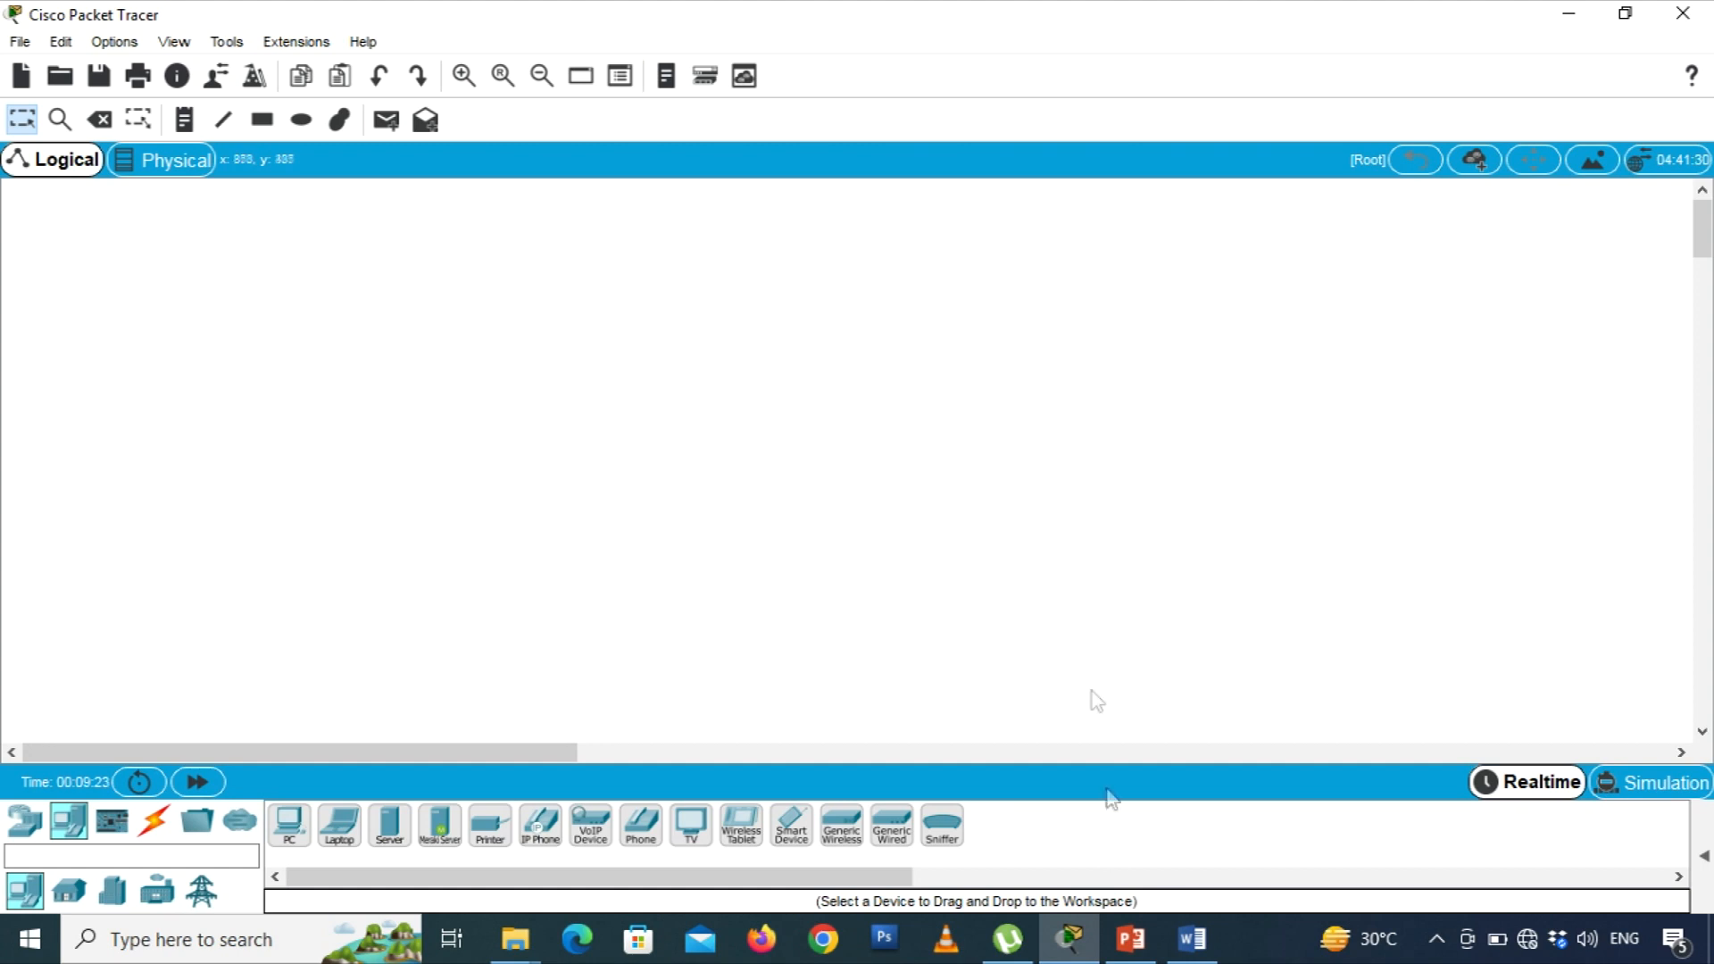
- Switch to the NETWORKING.pptx presentation in PowerPoint
{"action": "left_click", "coordinate": [1130, 937]}
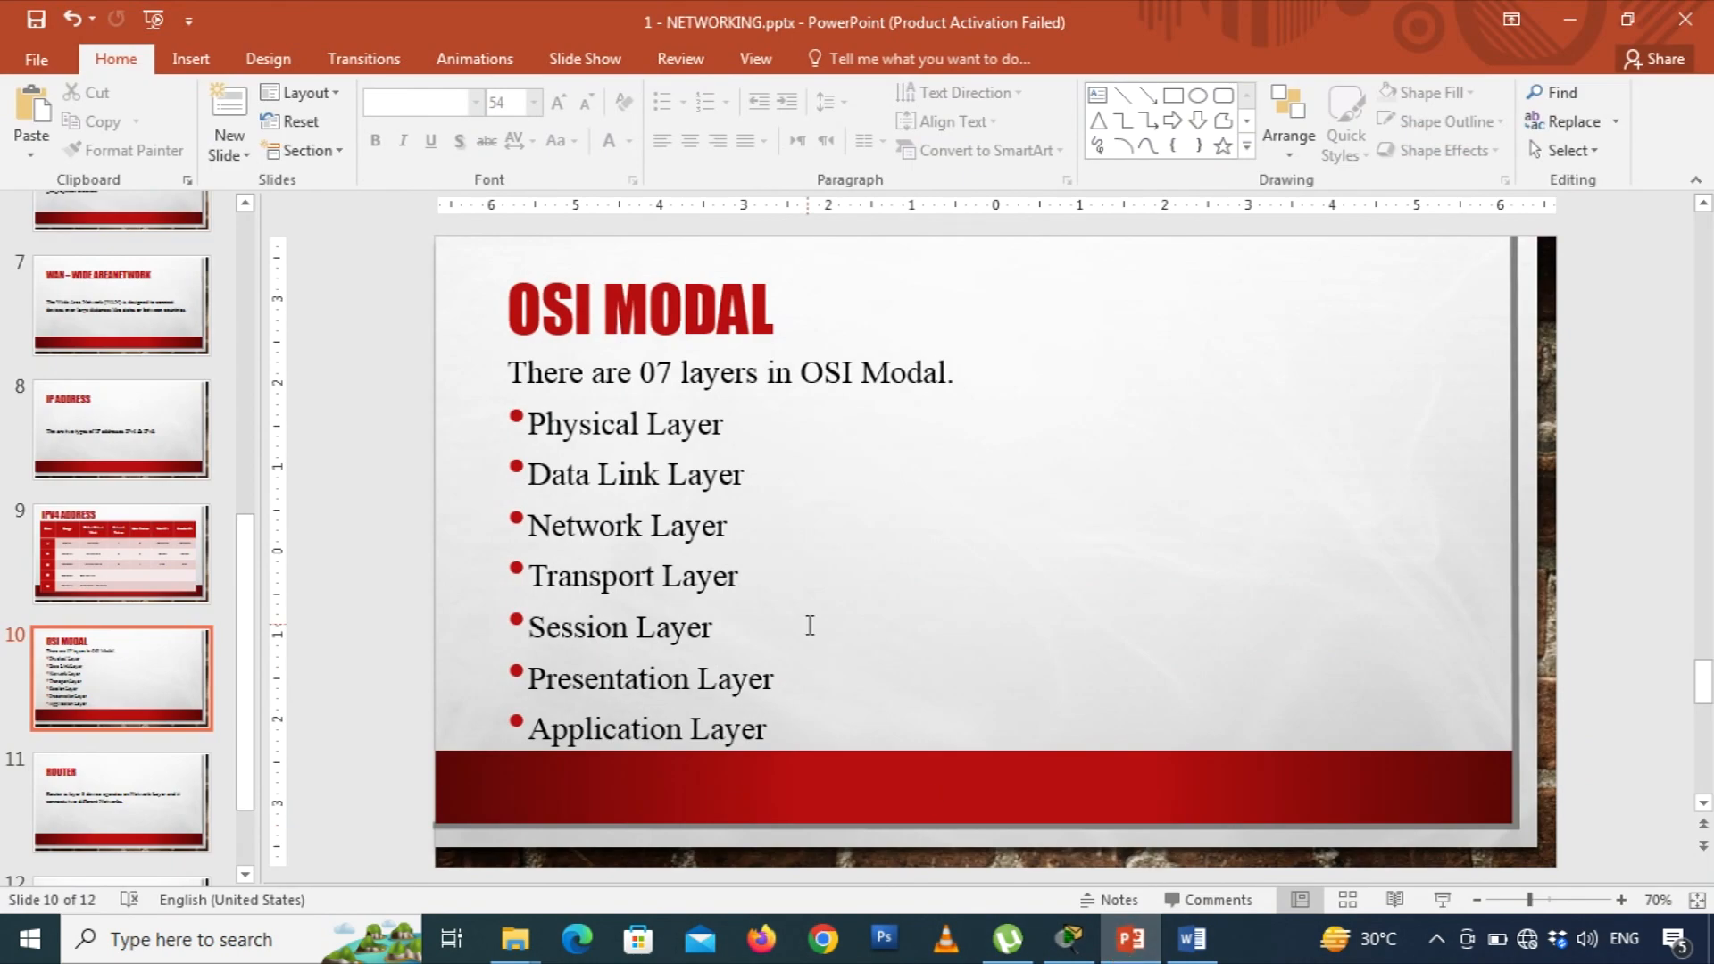
{"action": "key", "text": "F5"}
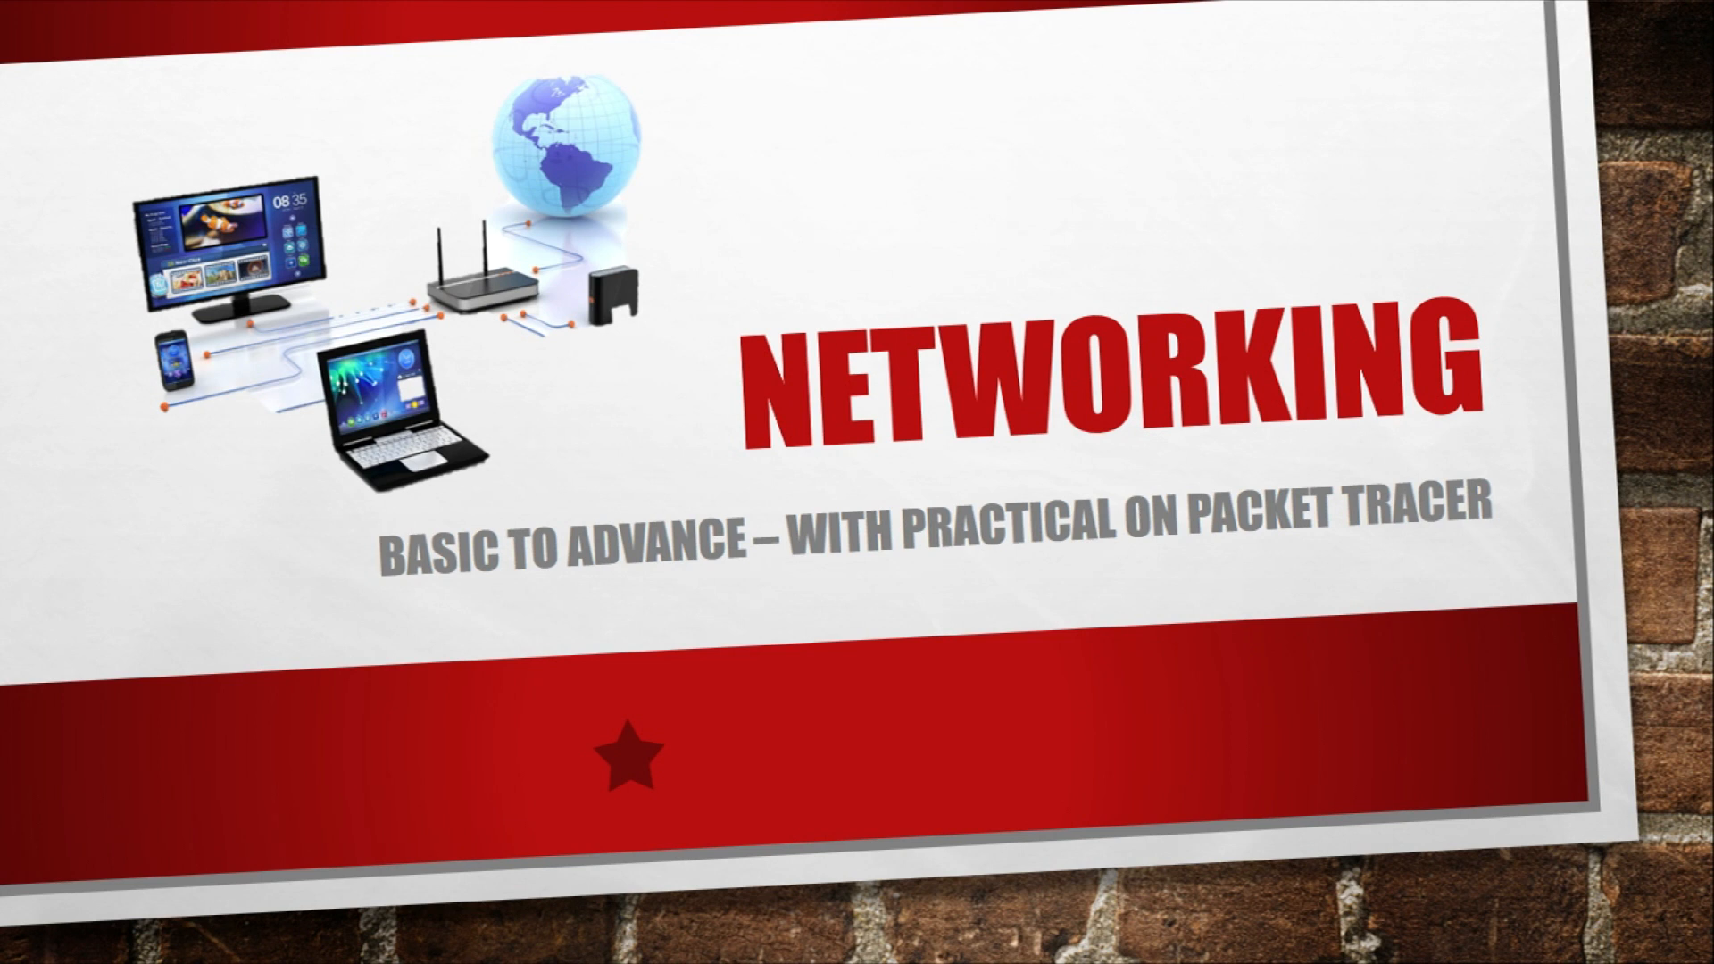
{"action": "key", "text": "Escape"}
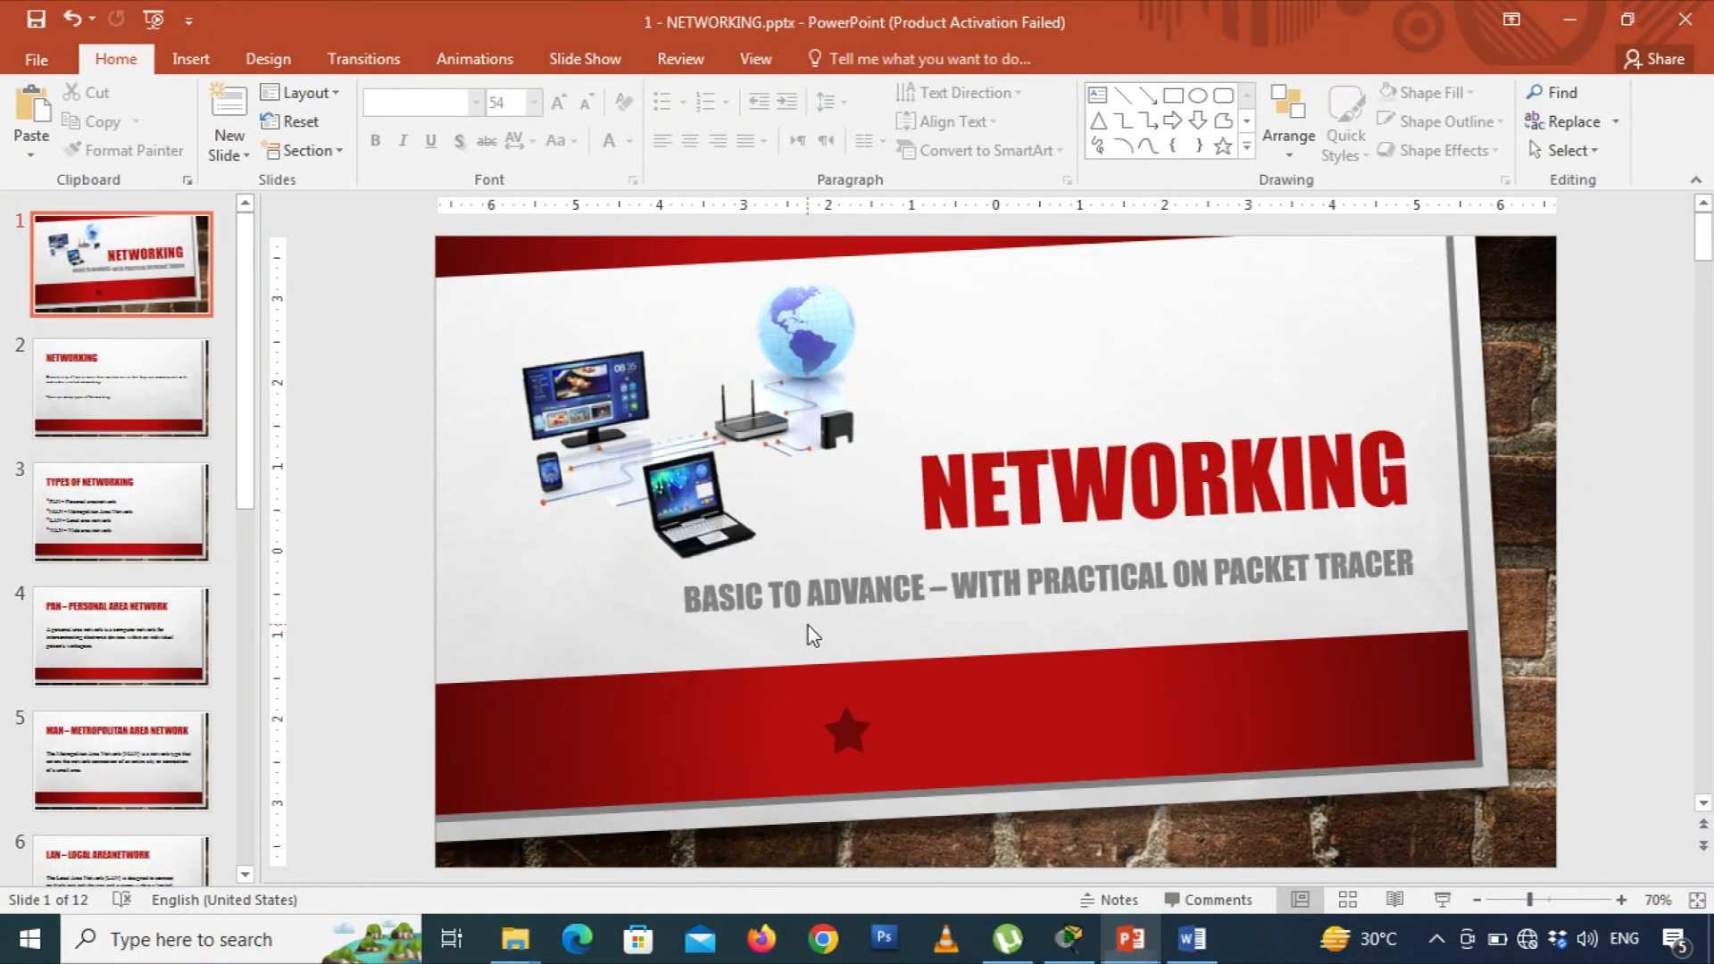
{"action": "key", "text": "F5"}
{"action": "key", "text": "Escape"}
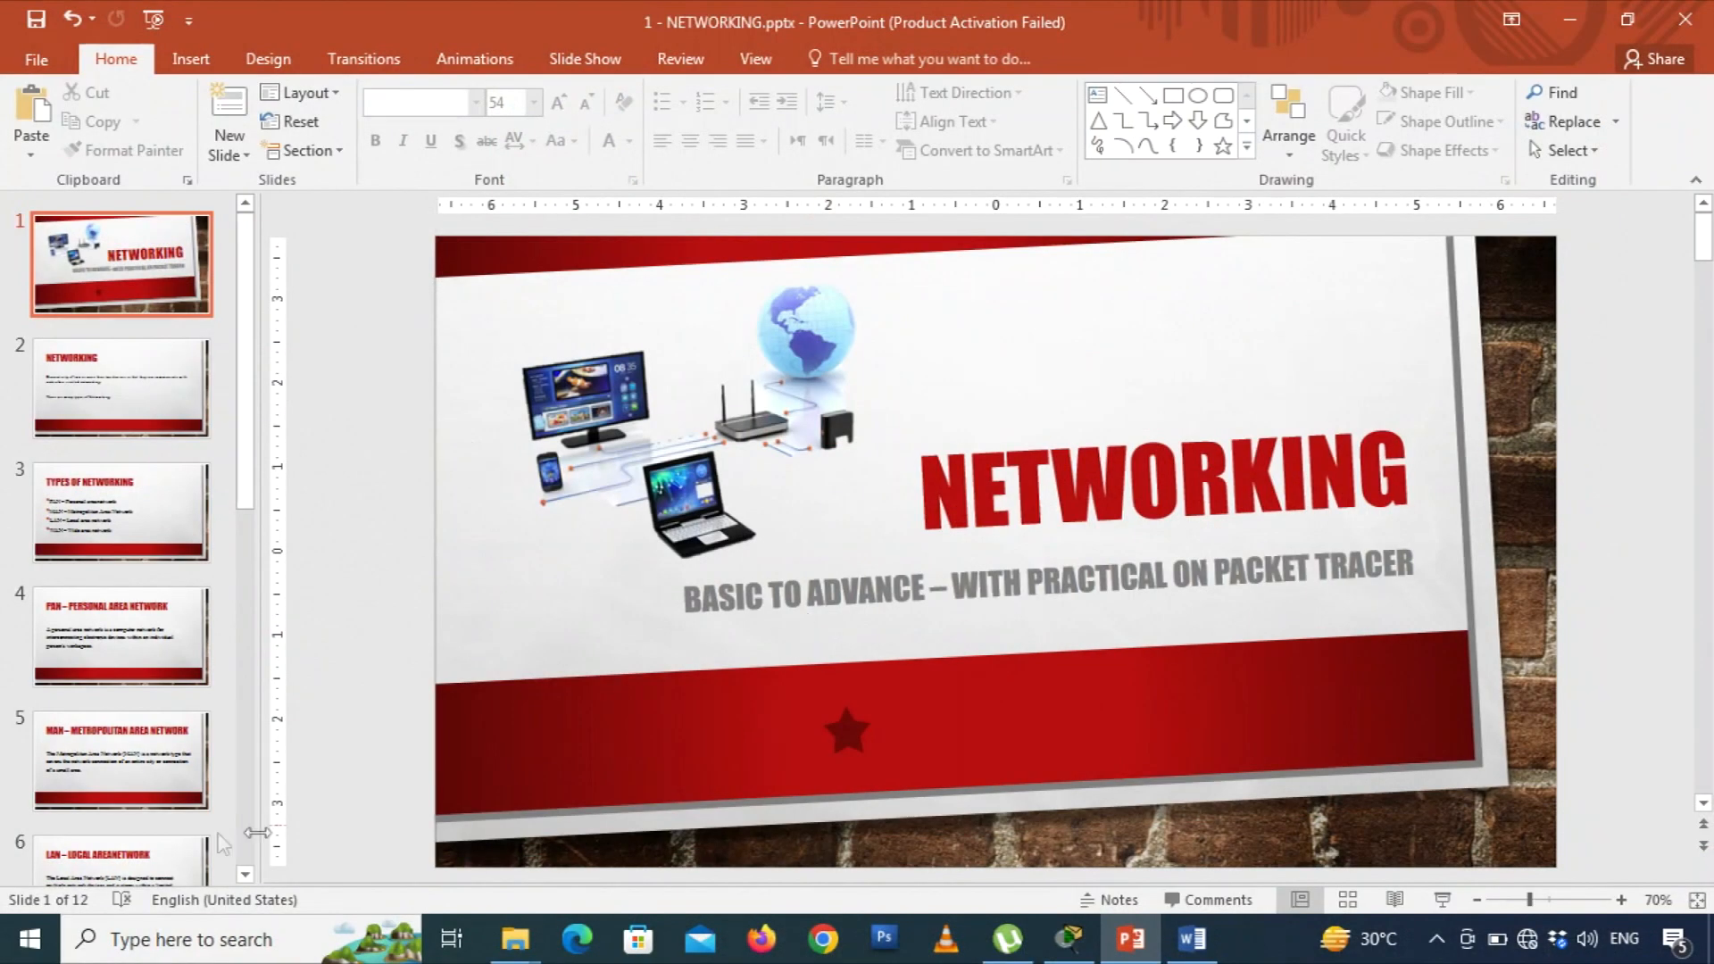
- Present slide 10, OSI MODAL, full screen to review the seven layers
{"action": "left_click", "coordinate": [250, 805]}
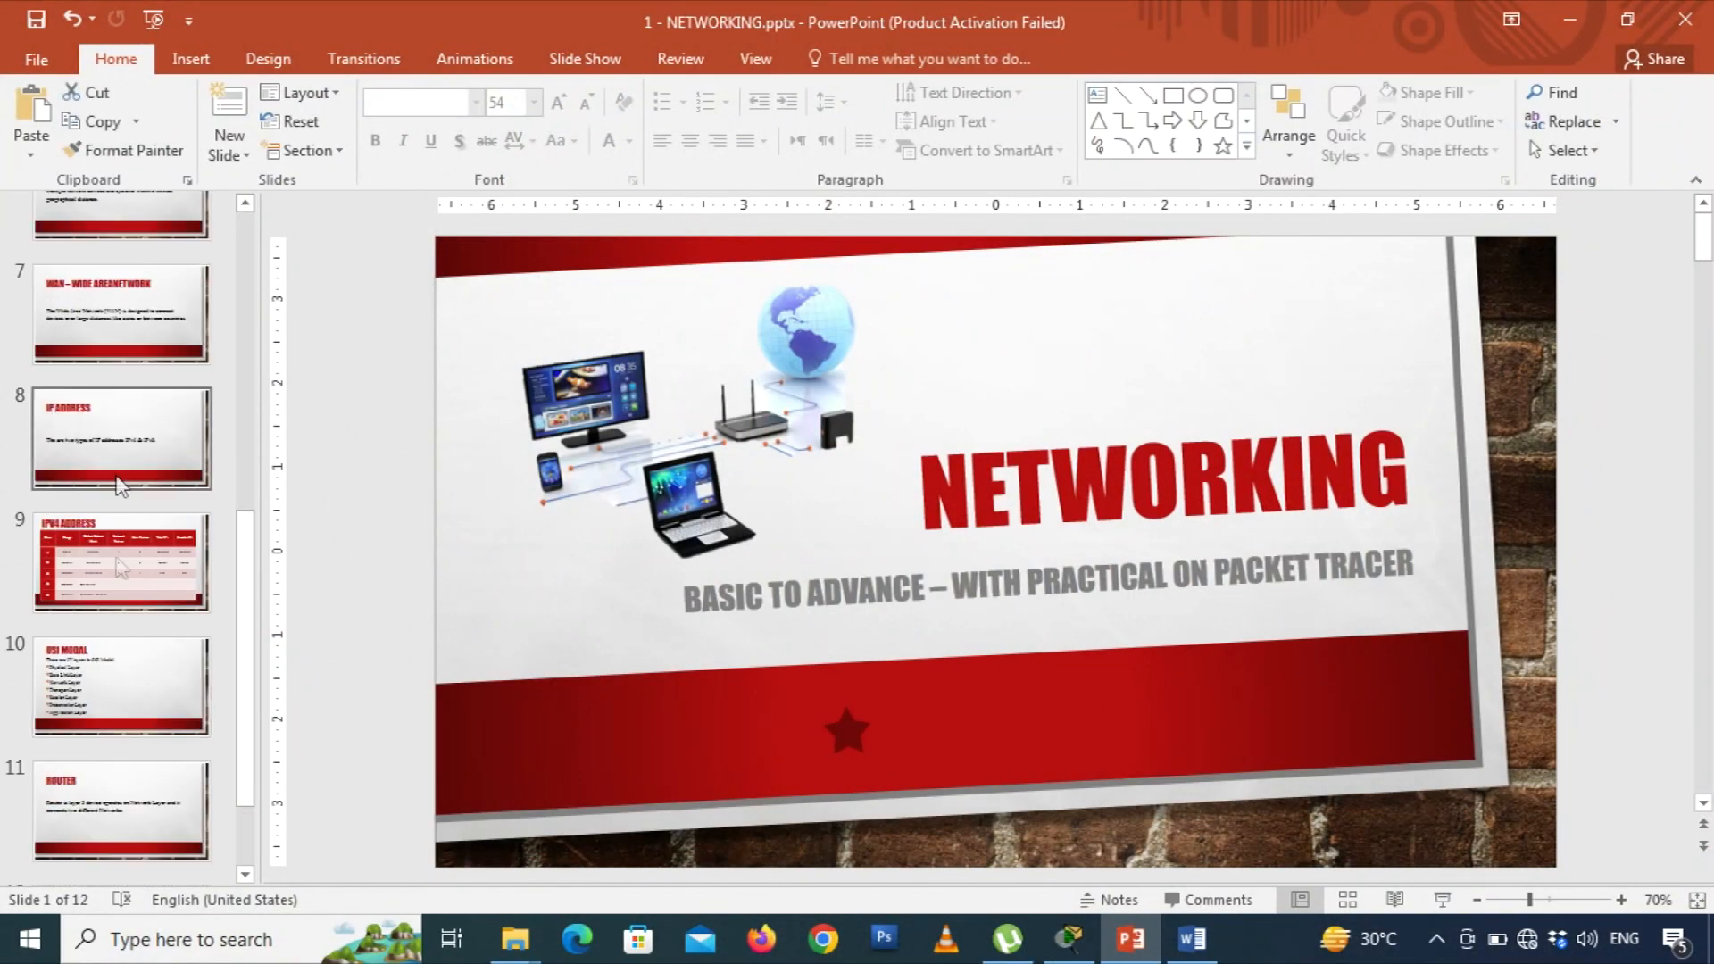
{"action": "left_click", "coordinate": [116, 701]}
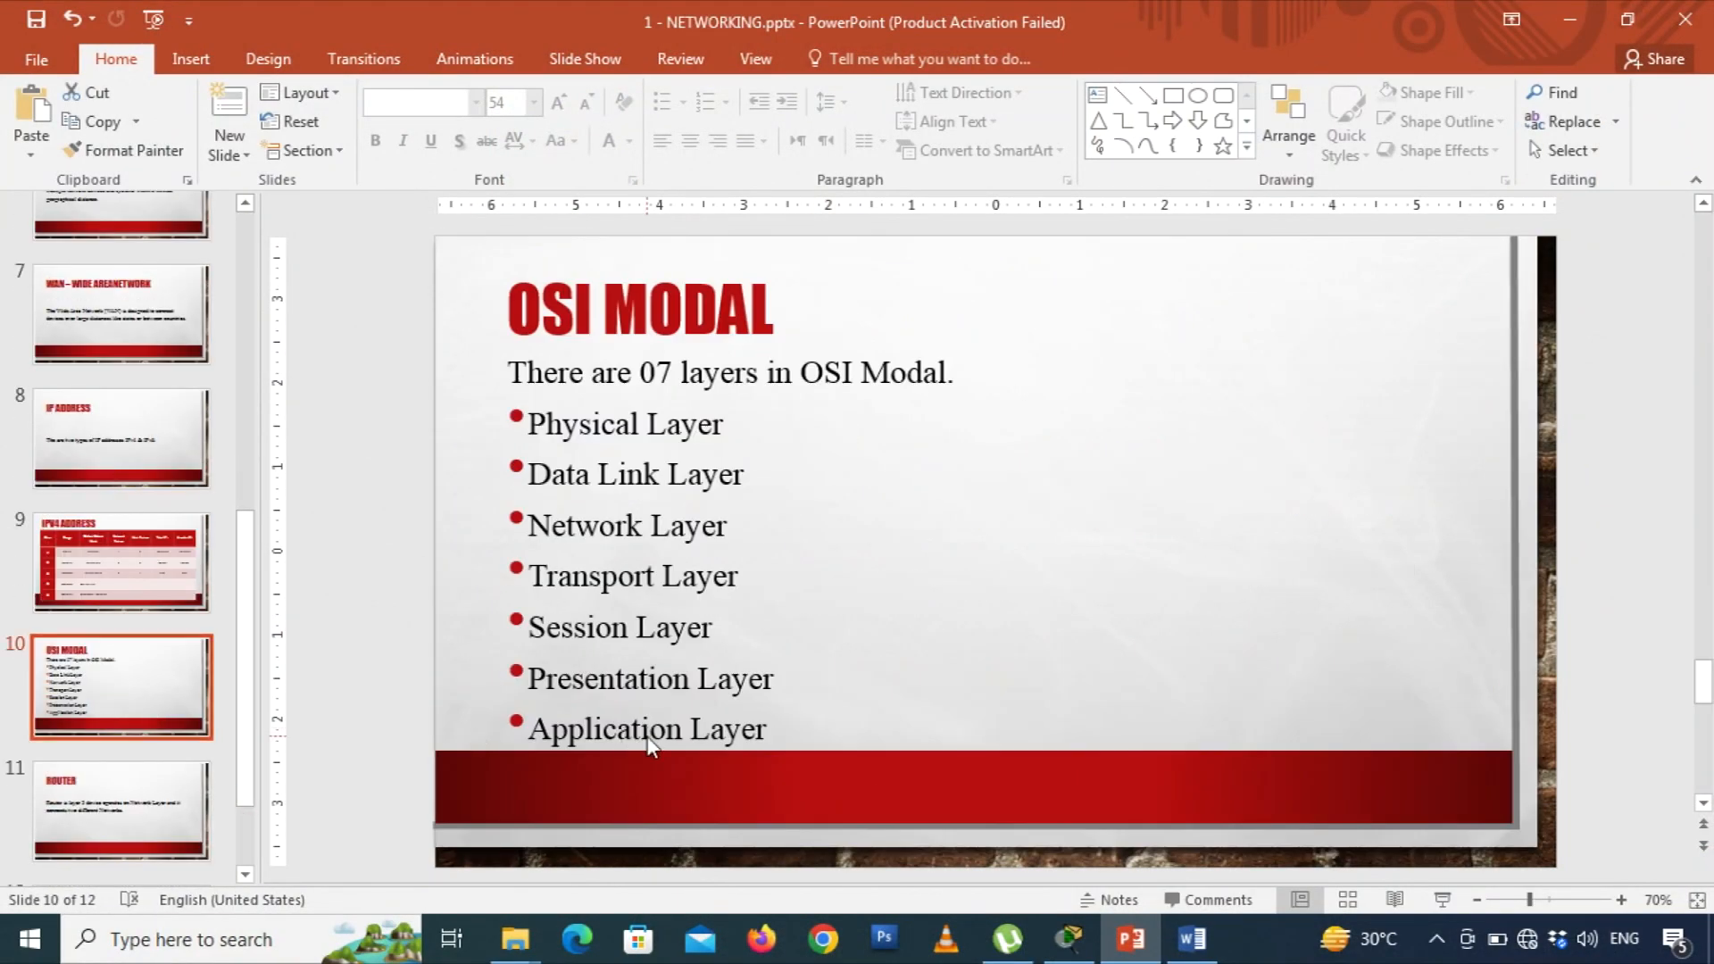
{"action": "key", "text": "shift+F5"}
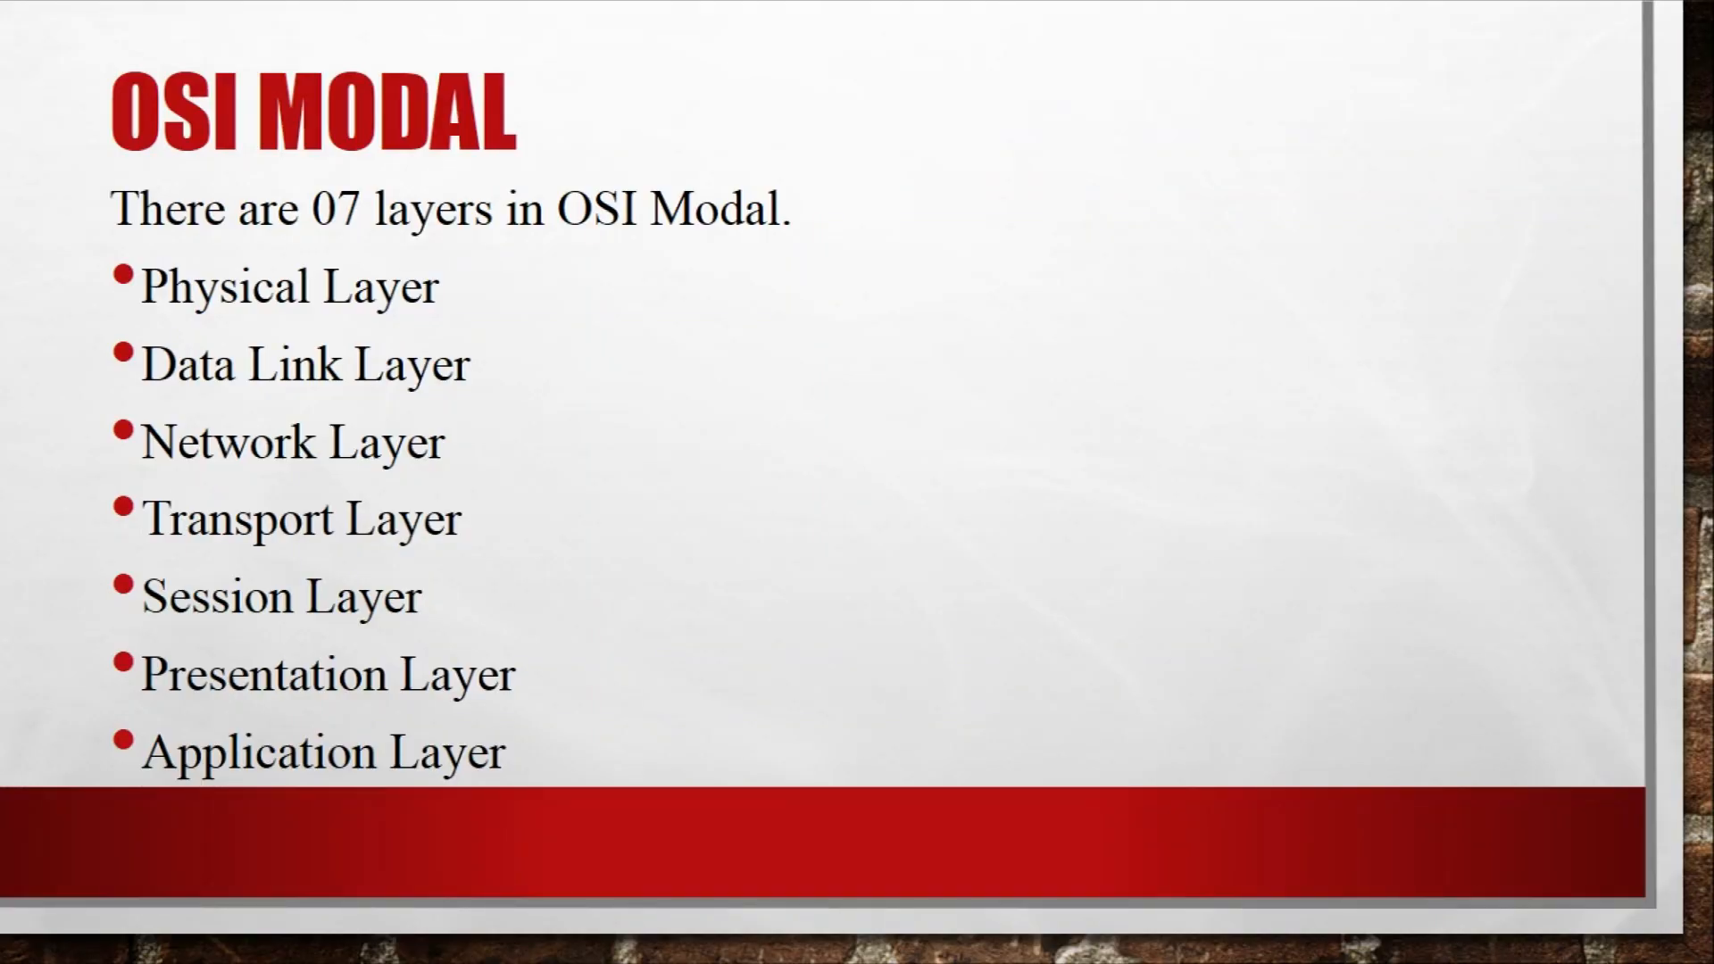
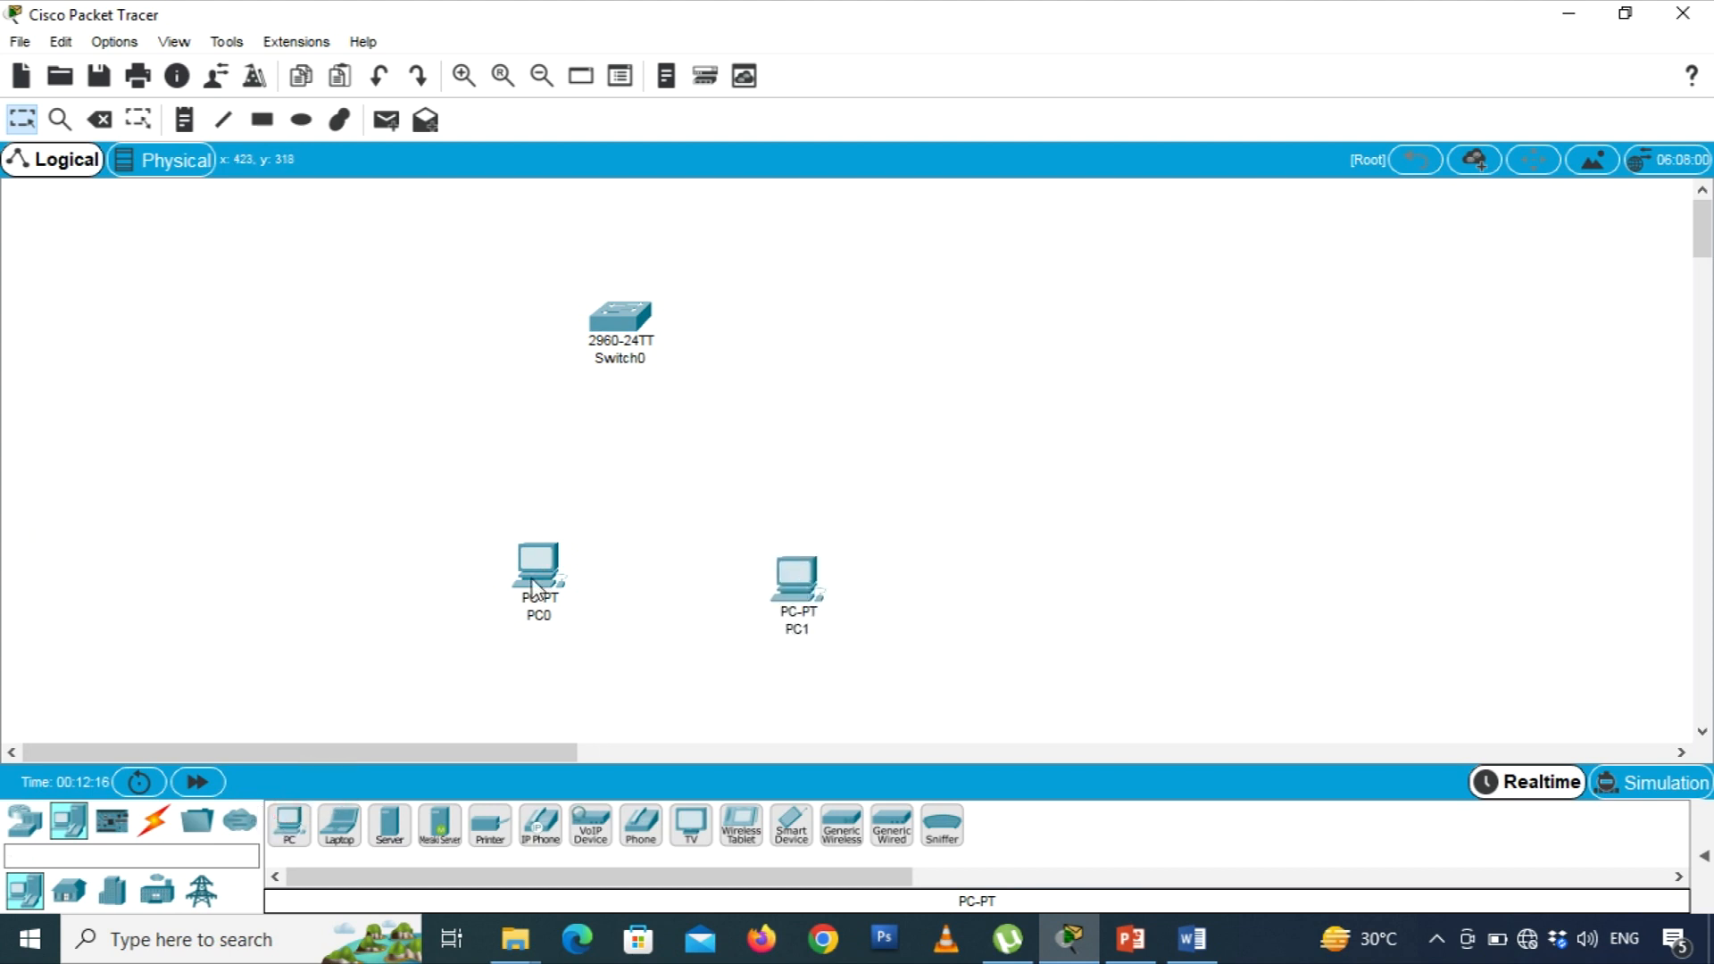
- Reposition PC0 slightly farther from PC1 and shift Switch0 so it sits centrally above the two PCs
{"action": "left_click_drag", "start_coordinate": [529, 568], "coordinate": [510, 586]}
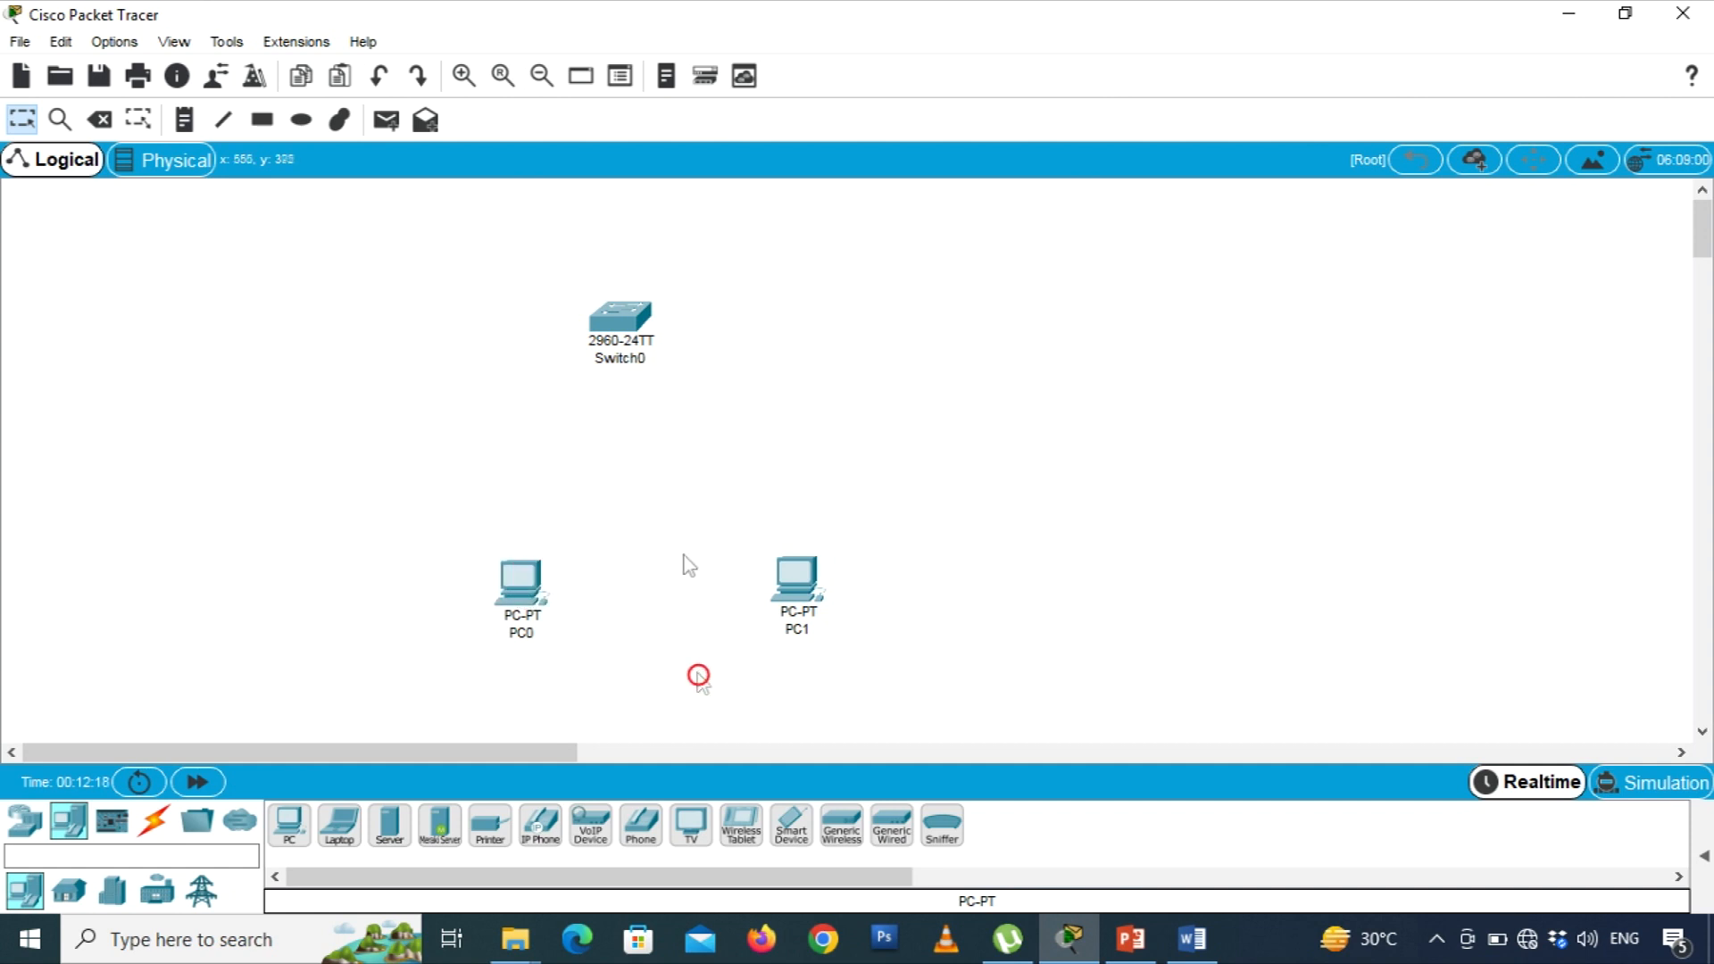
{"action": "left_click_drag", "start_coordinate": [635, 332], "coordinate": [658, 331]}
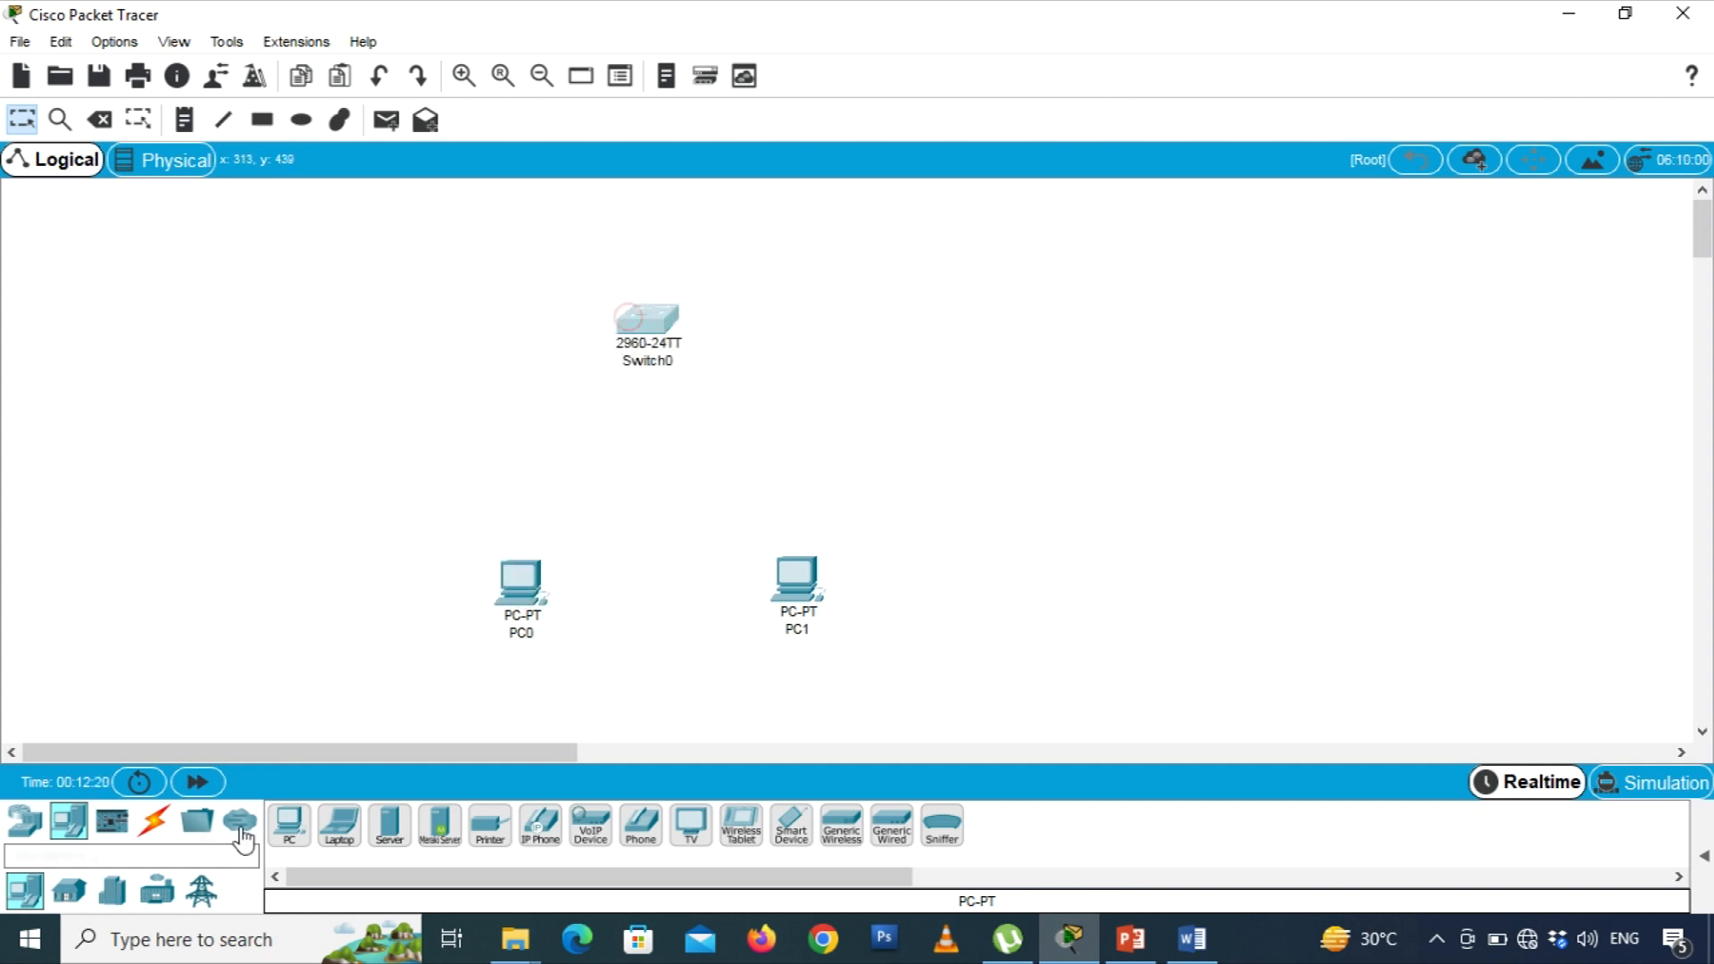
- Connect Switch0 to PC0 using the automatically chosen connection type
{"action": "left_click", "coordinate": [154, 819]}
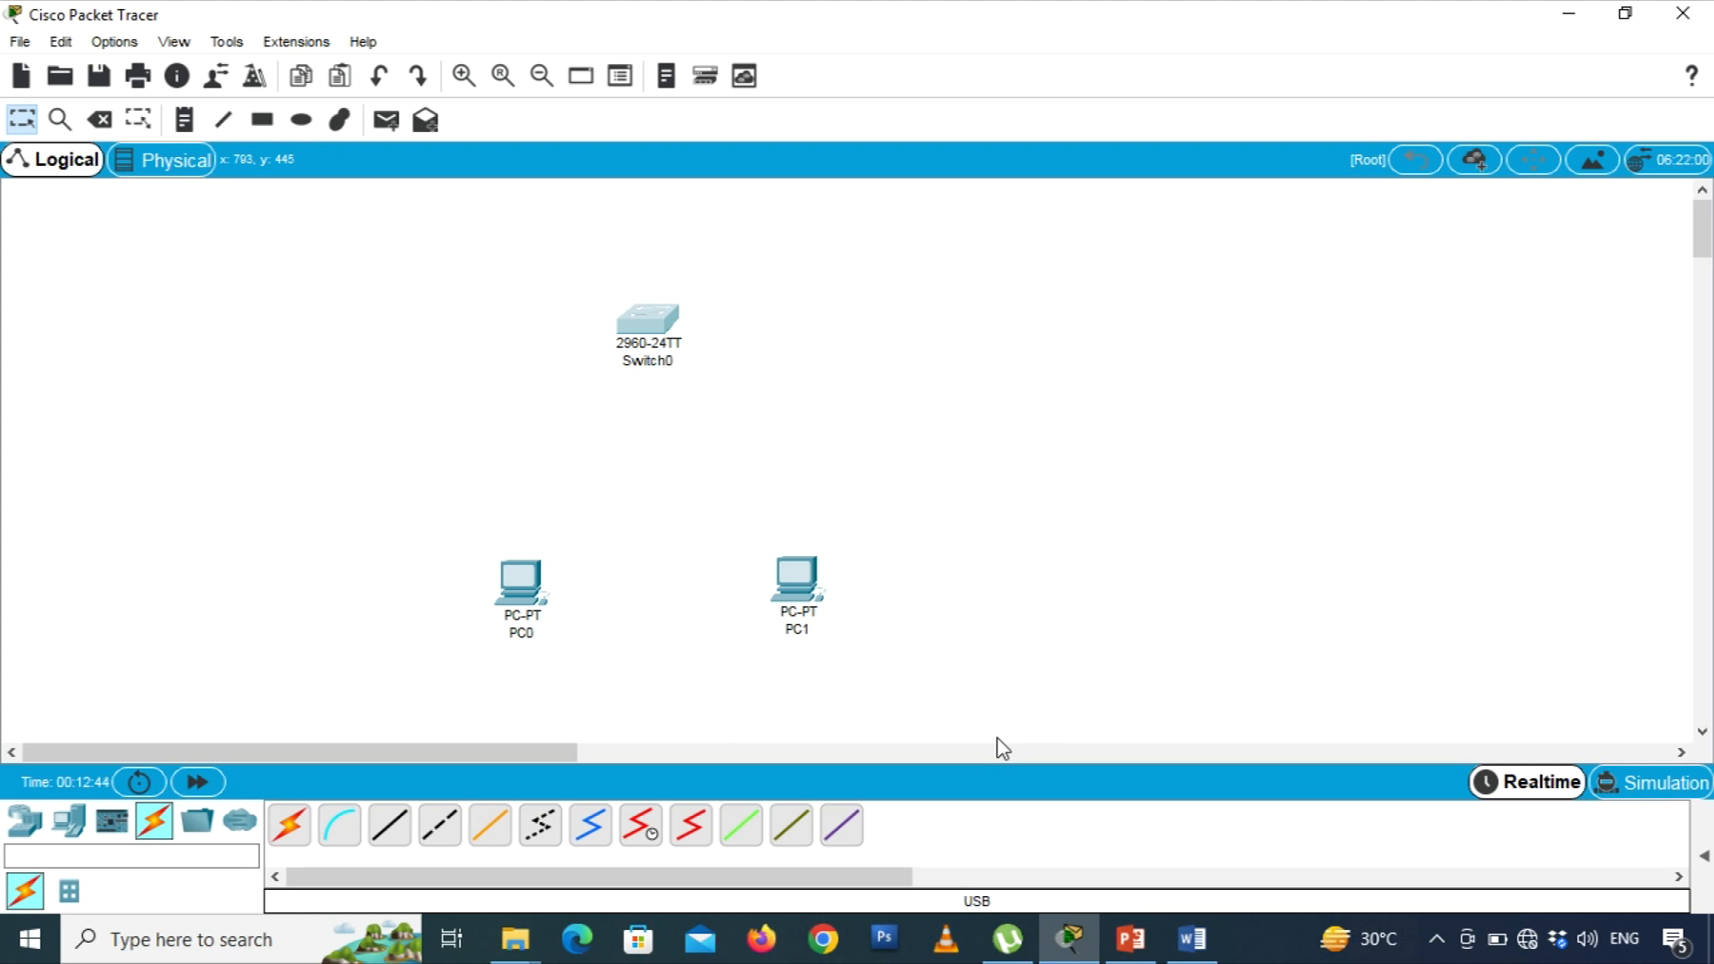
{"action": "left_click", "coordinate": [291, 826]}
{"action": "left_click", "coordinate": [644, 318]}
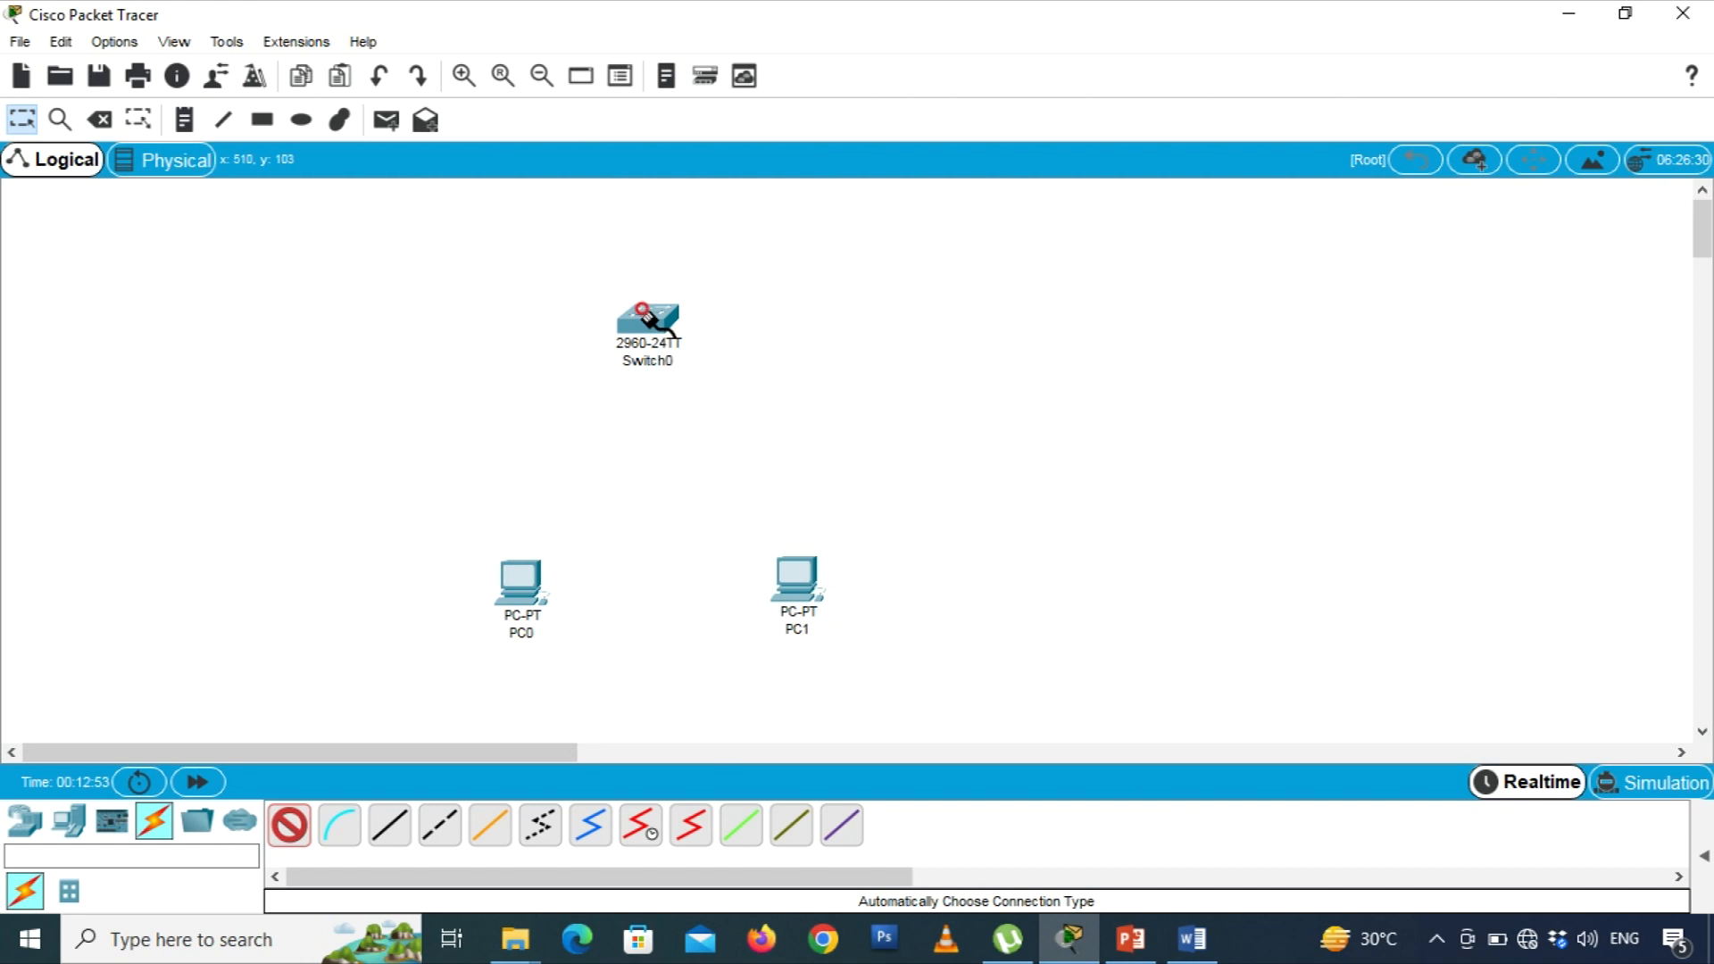
{"action": "left_click", "coordinate": [525, 589]}
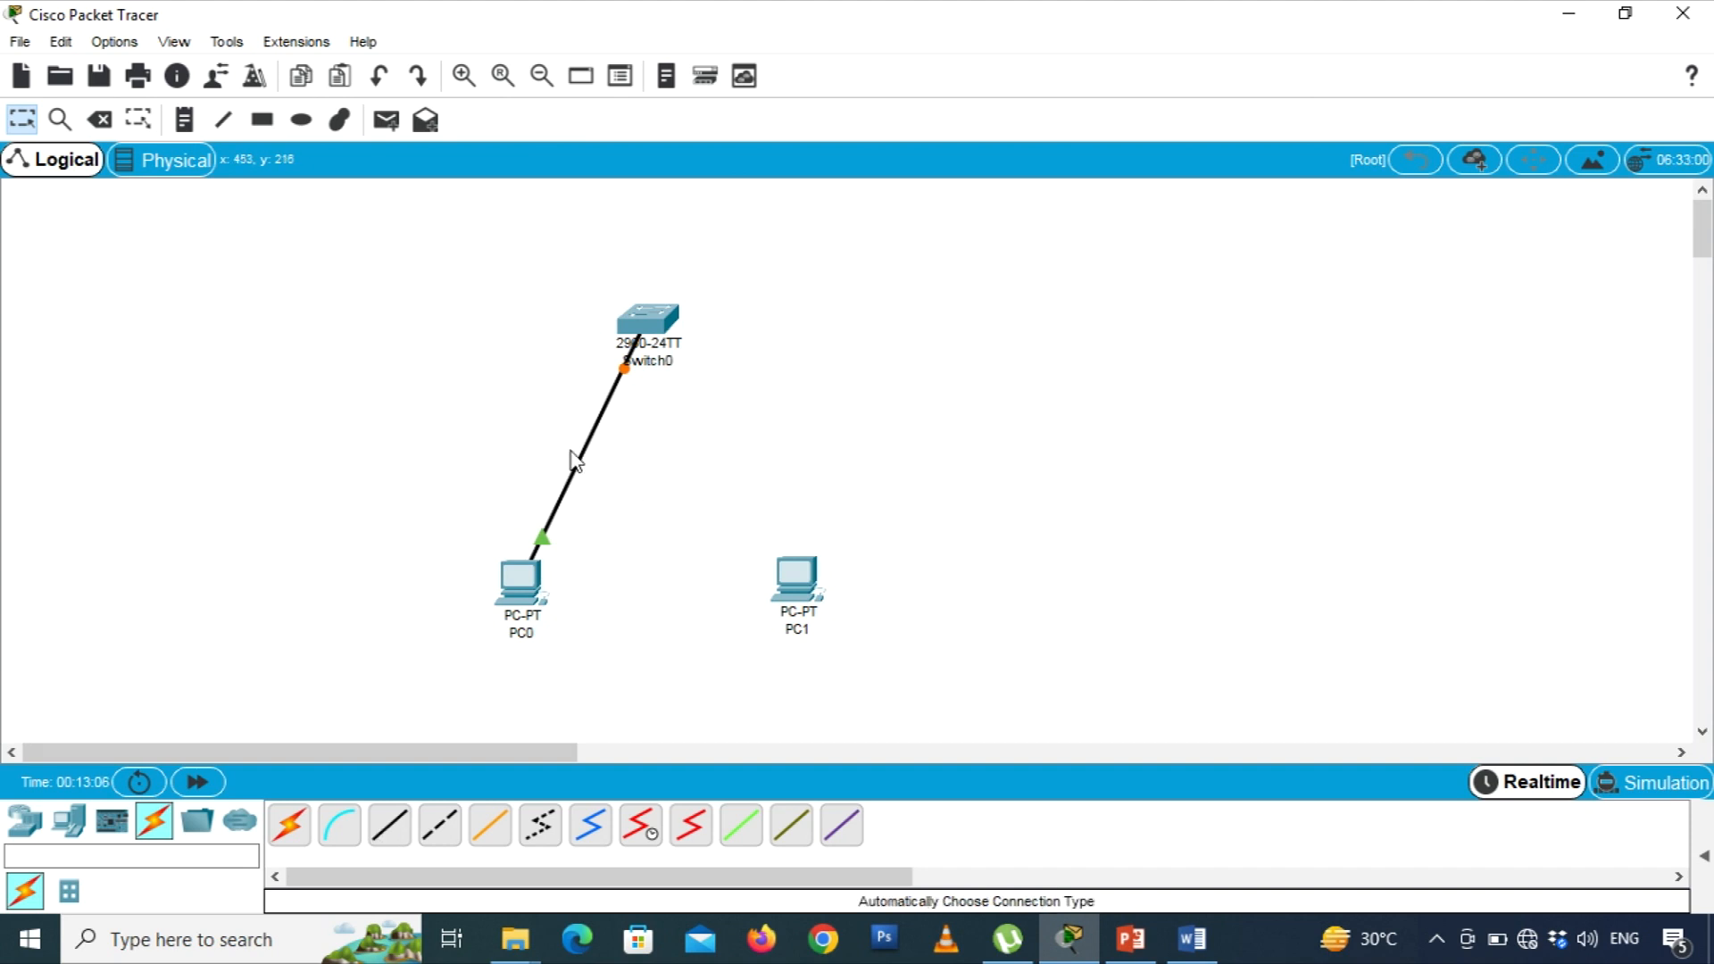
- Connect Switch0's FastEthernet0/2 port to PC1's FastEthernet0 port with a Copper Straight-Through cable
{"action": "left_click", "coordinate": [390, 826]}
{"action": "left_click", "coordinate": [641, 314]}
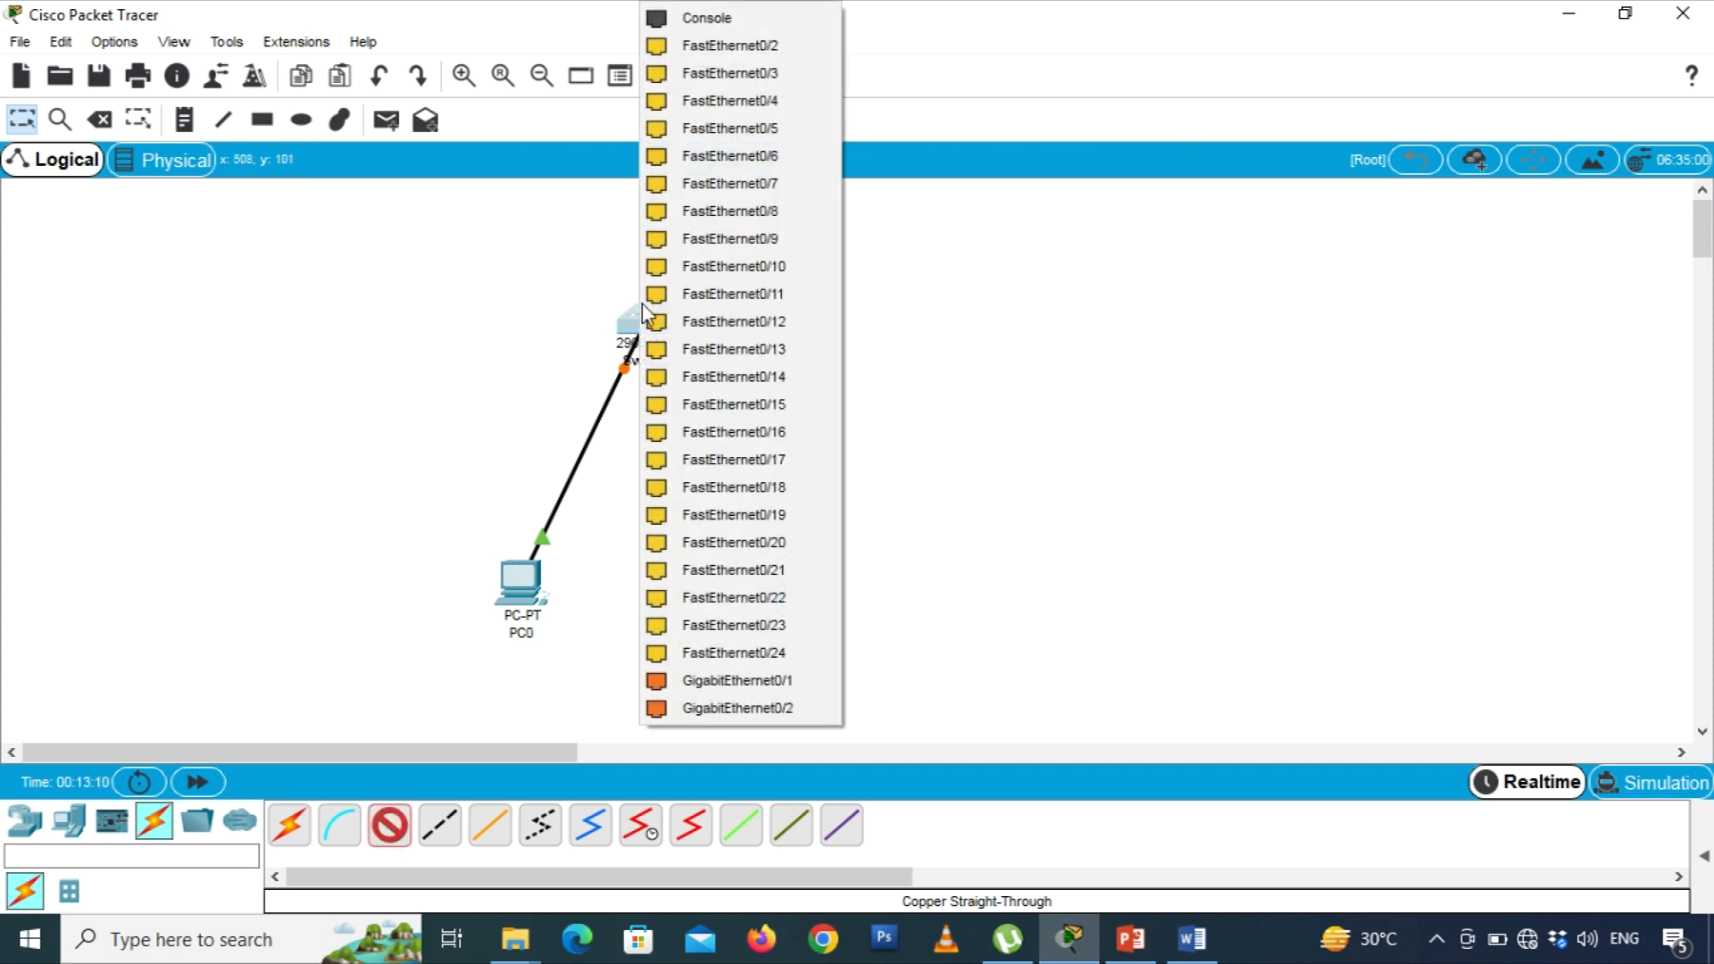
{"action": "left_click", "coordinate": [773, 49]}
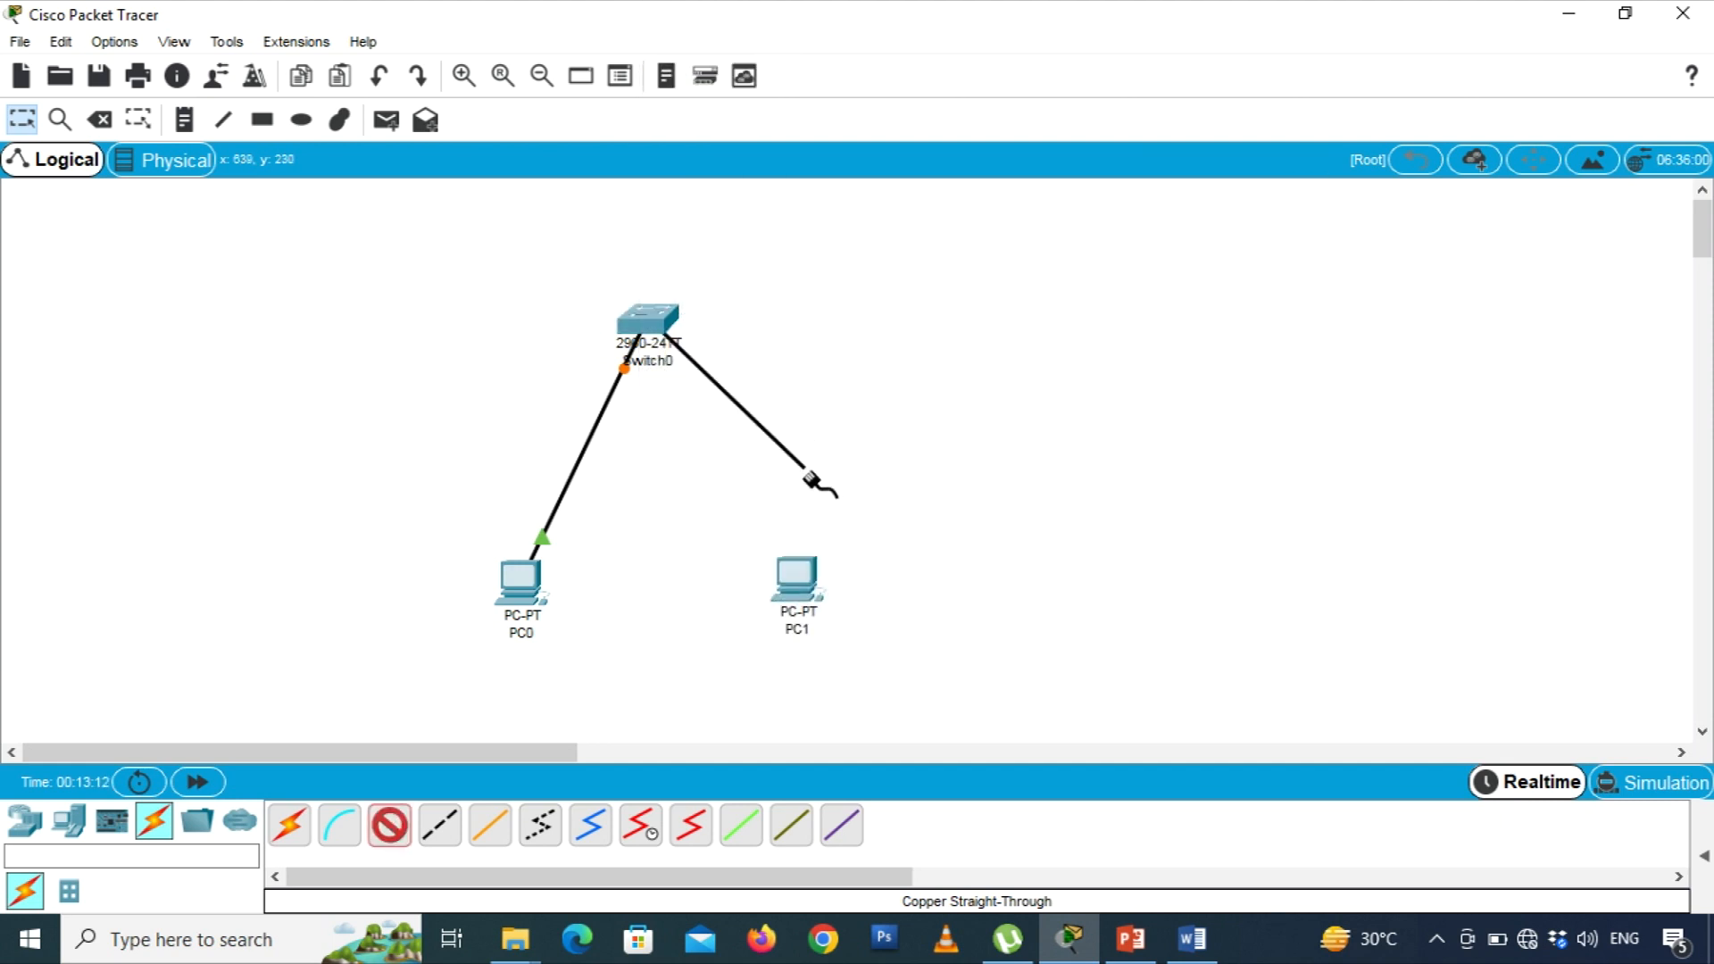
{"action": "left_click", "coordinate": [788, 582]}
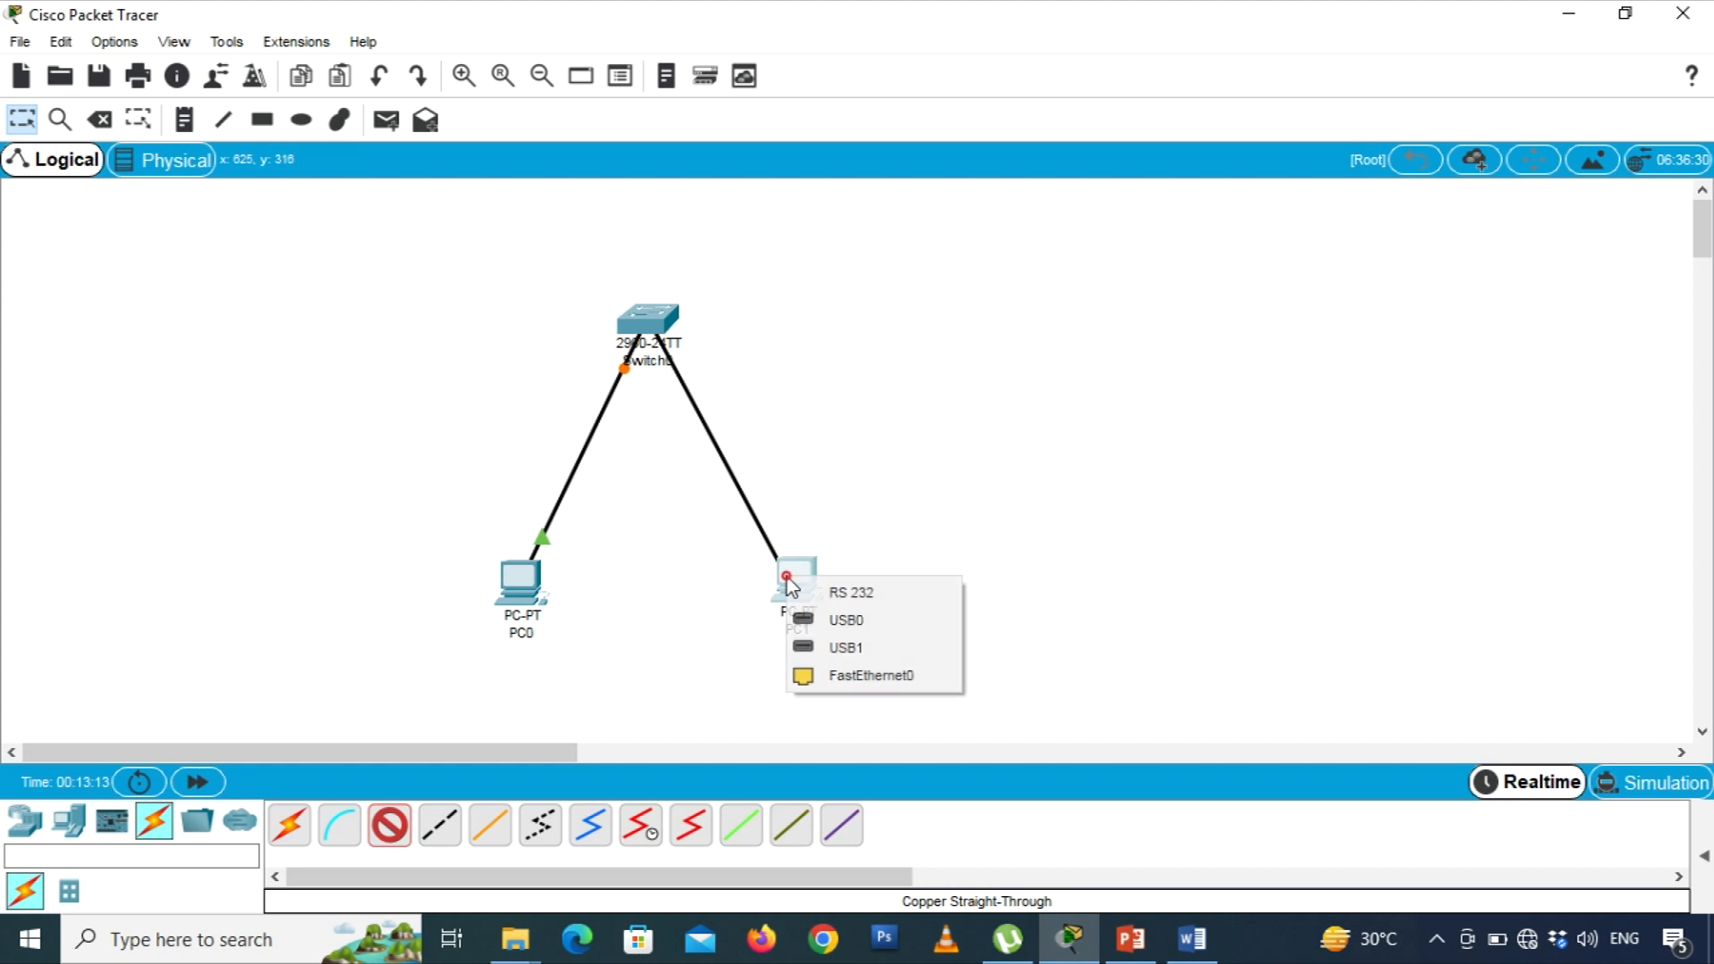
{"action": "left_click", "coordinate": [875, 682]}
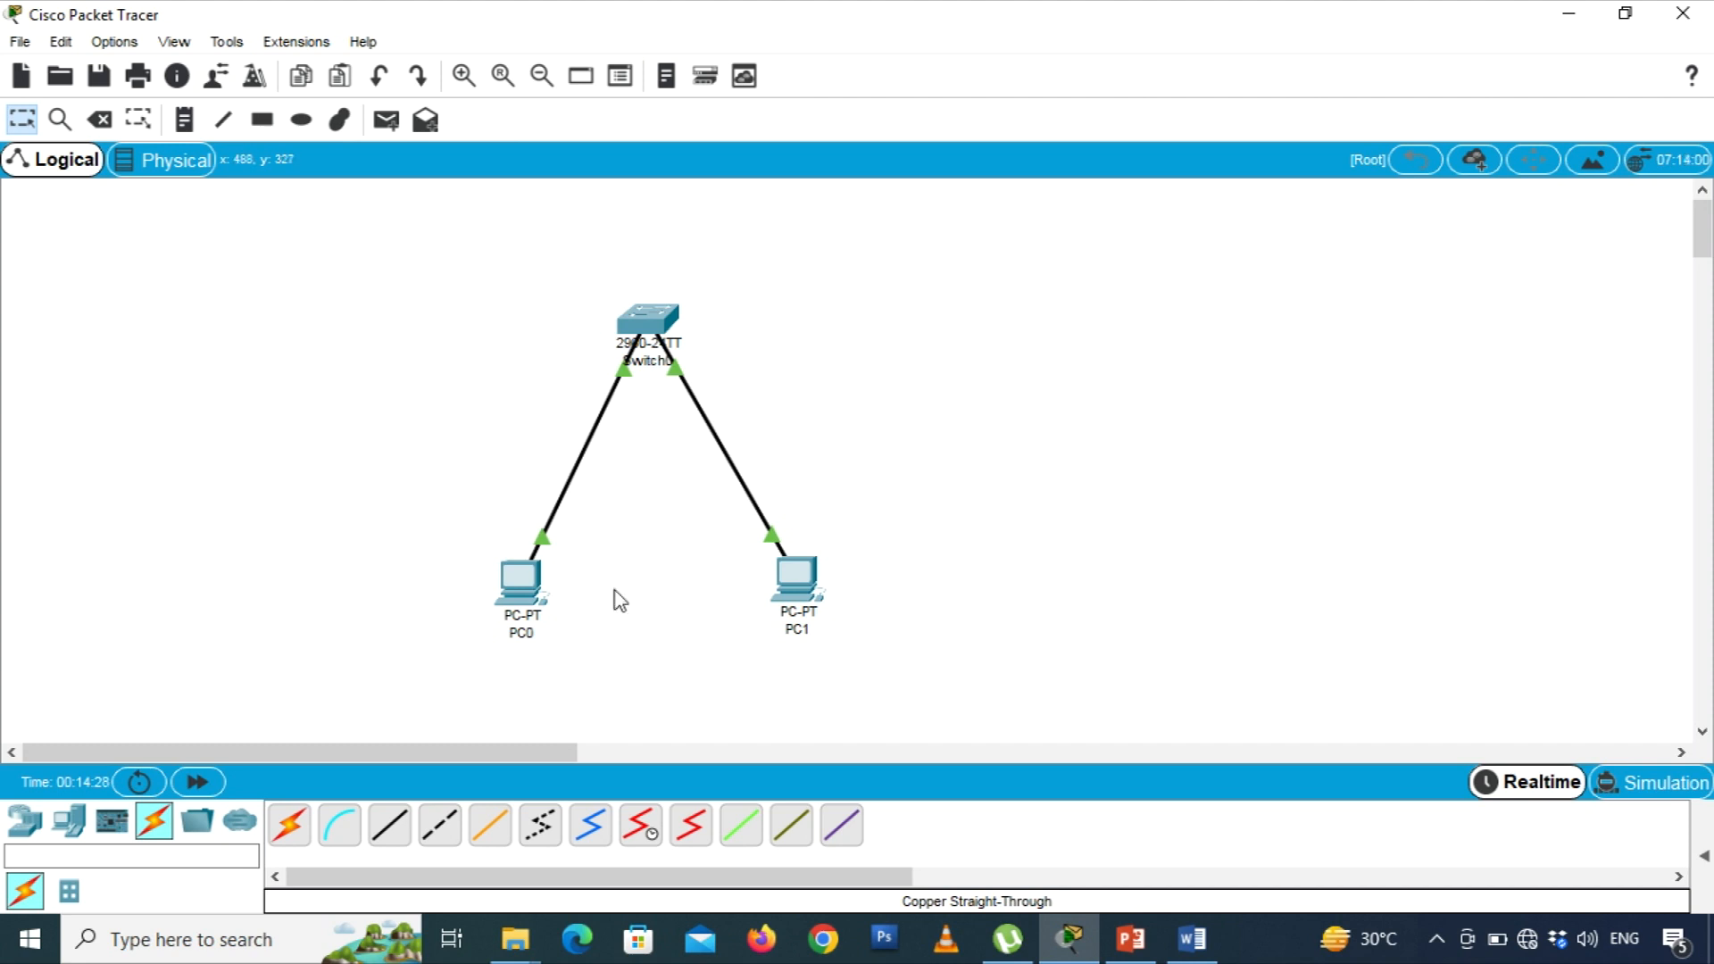
{"action": "left_click", "coordinate": [527, 586]}
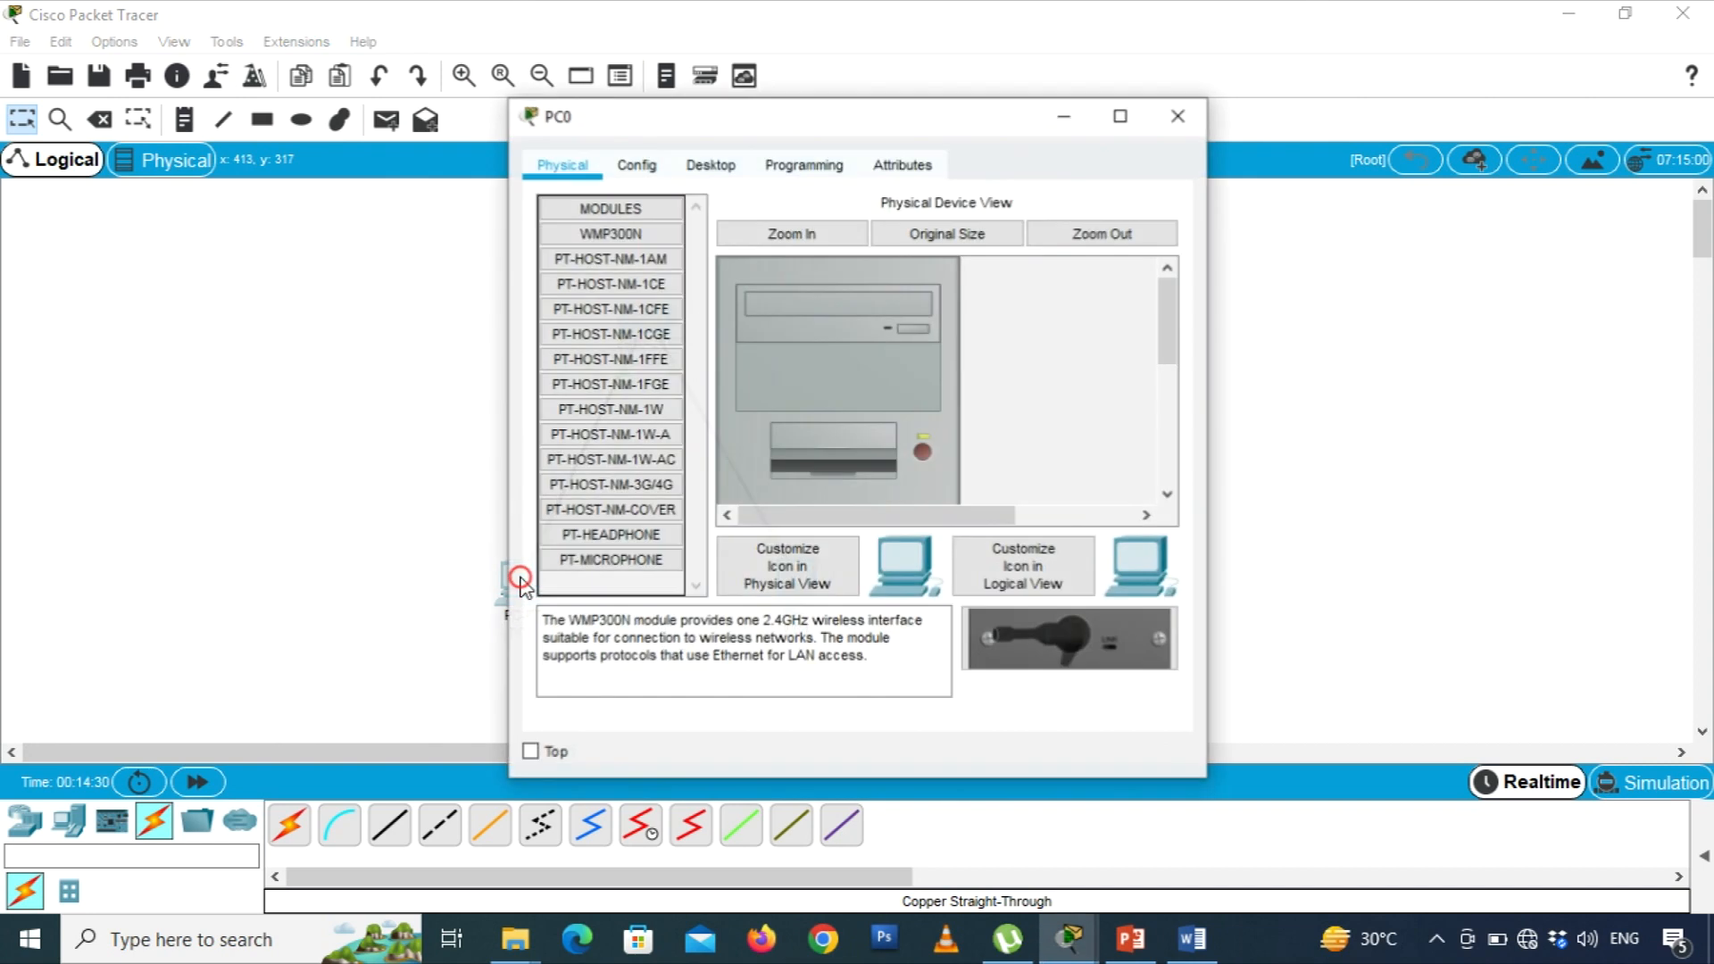
{"action": "left_click", "coordinate": [1121, 117]}
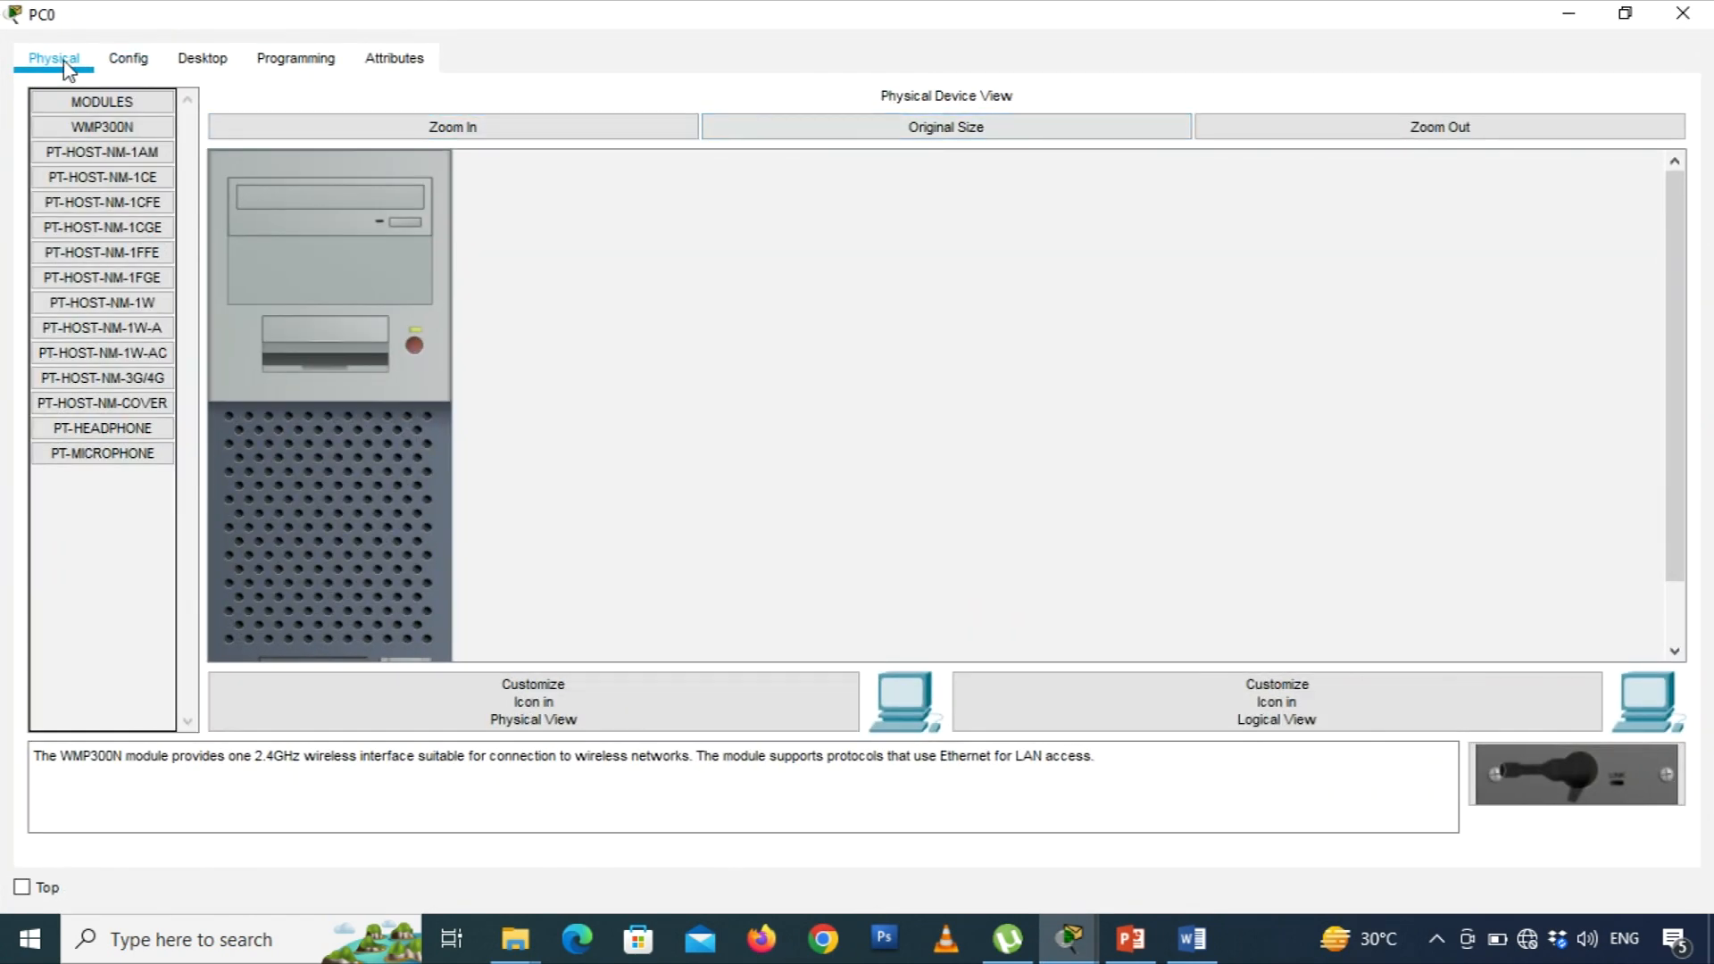
{"action": "left_click", "coordinate": [1683, 12]}
- Assign PC0 the static IP address 192.168.1.1 with subnet mask 255.255.255.0 and close its configuration
{"action": "left_click", "coordinate": [548, 588]}
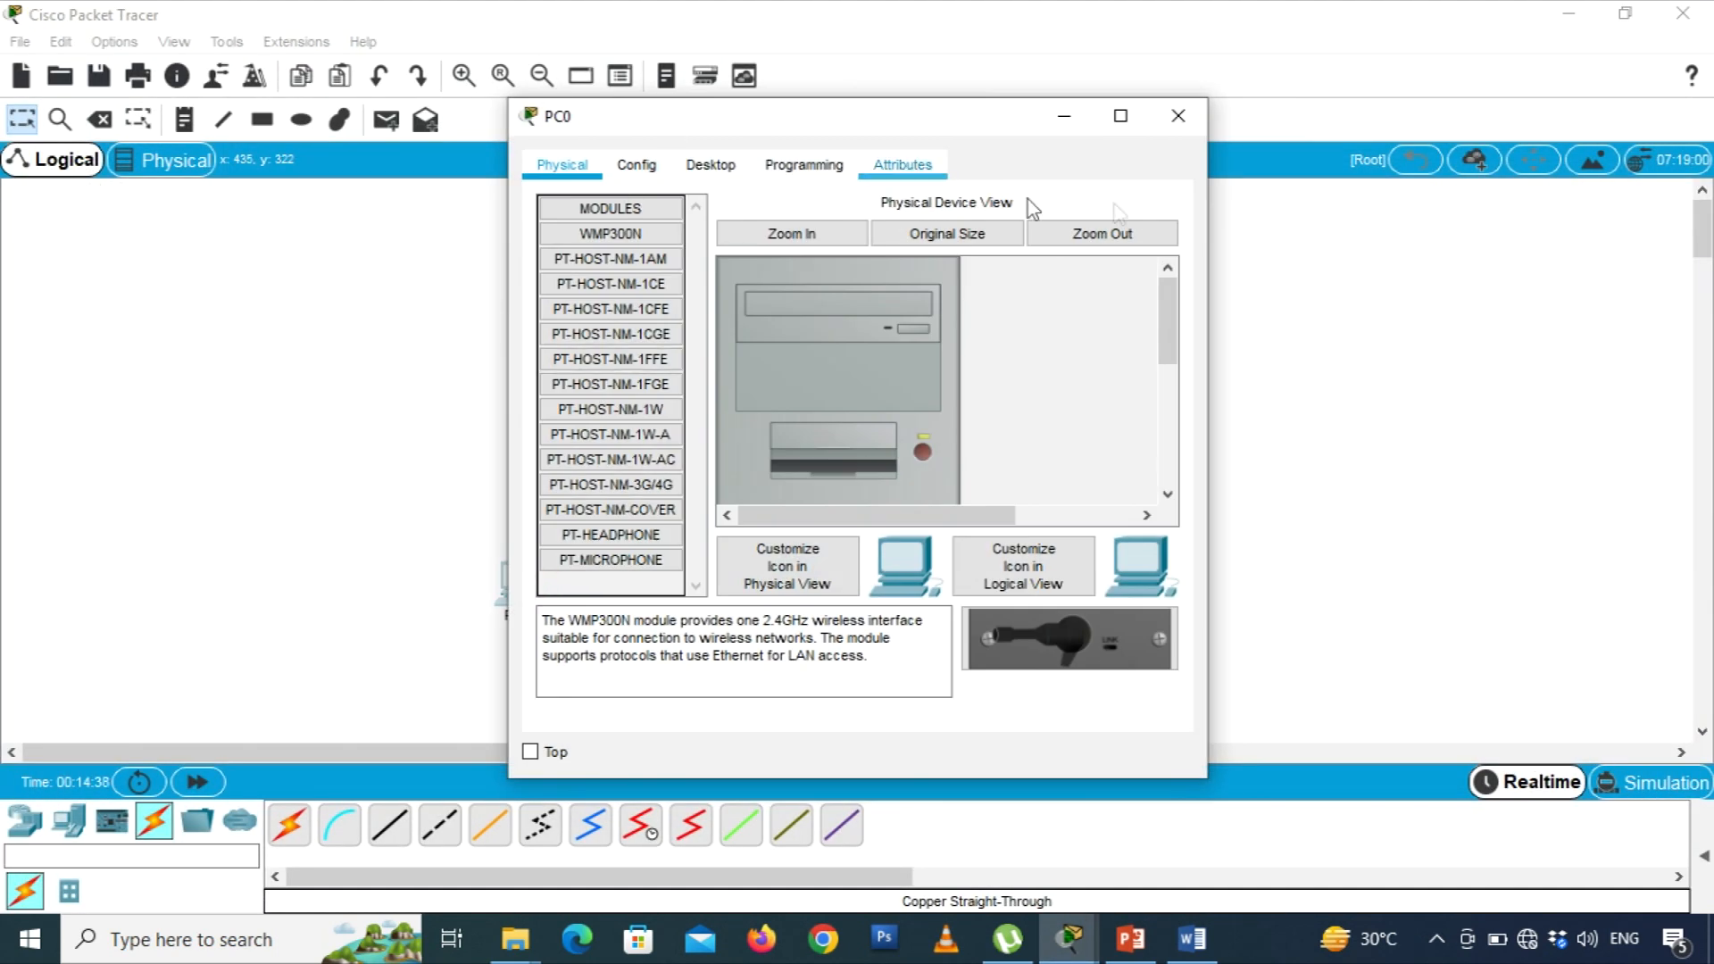
{"action": "left_click", "coordinate": [1119, 115]}
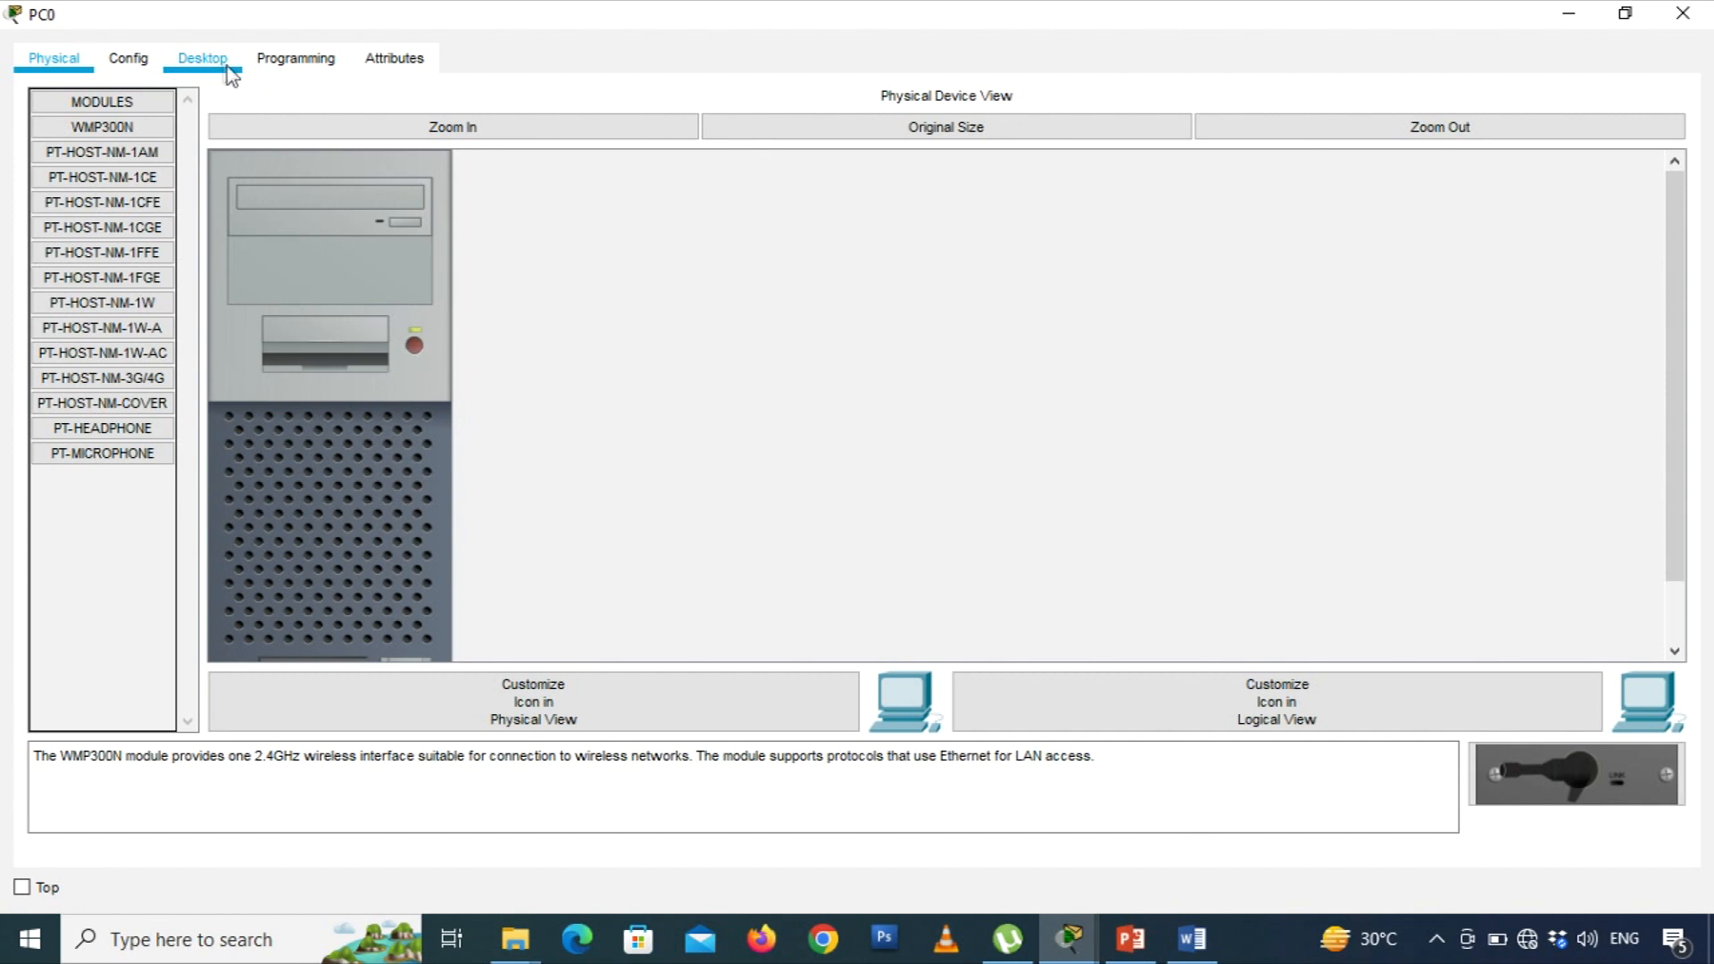
{"action": "left_click", "coordinate": [221, 64]}
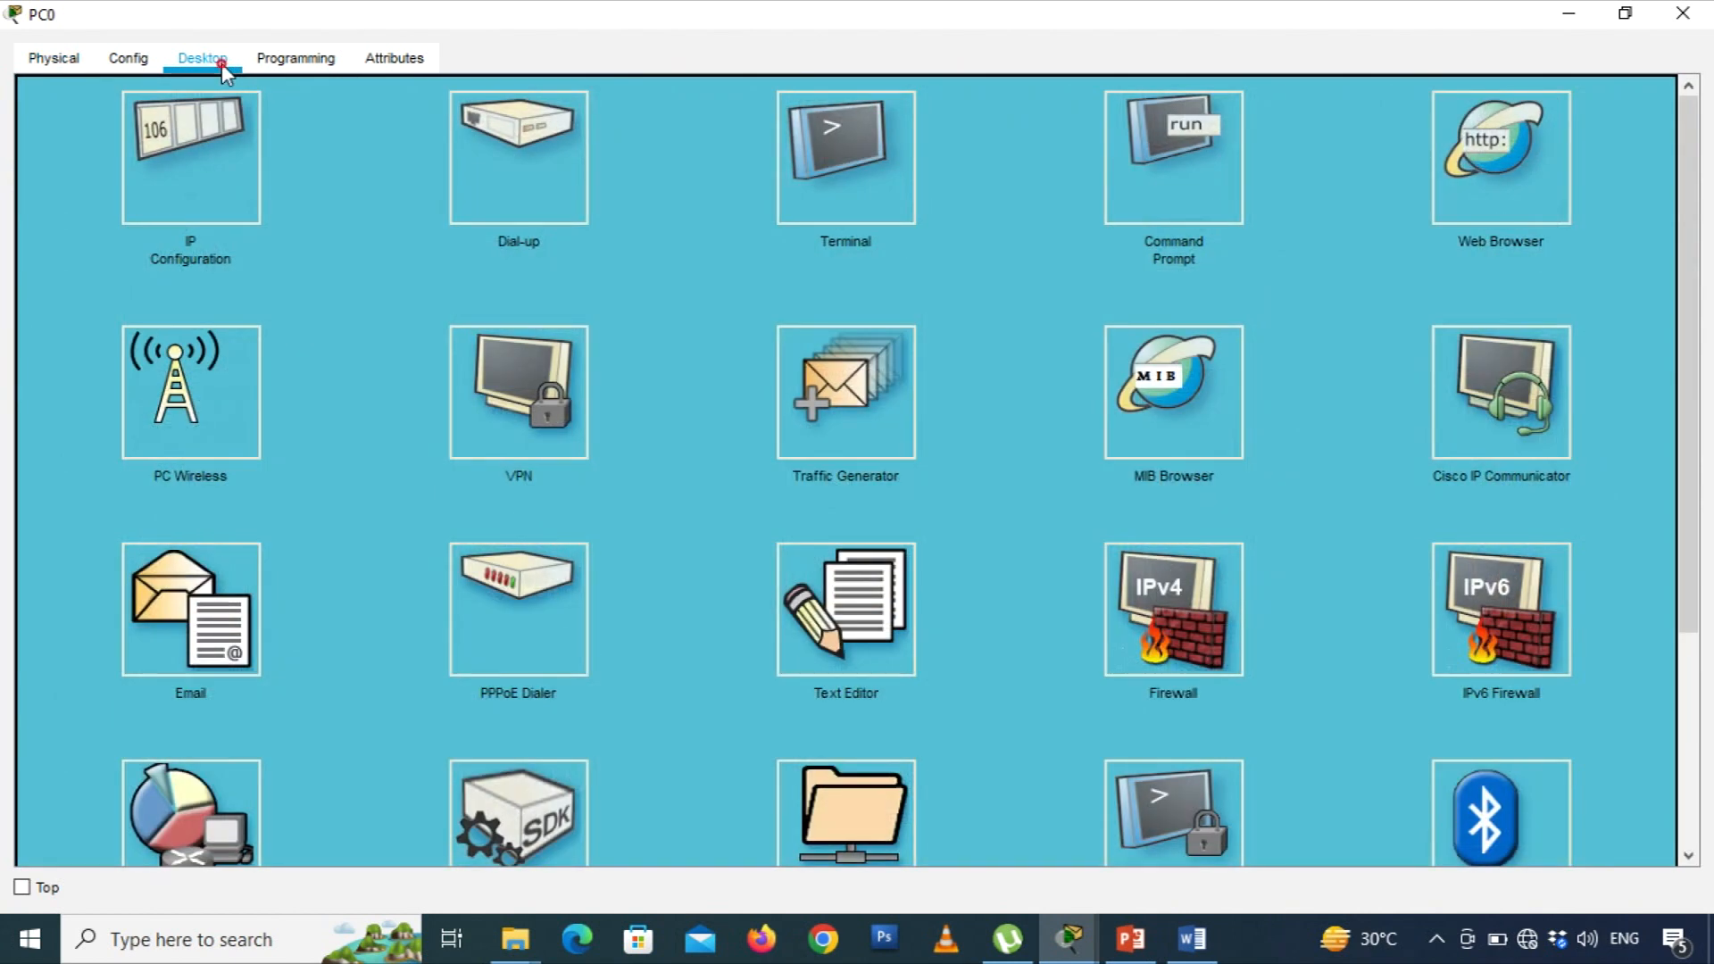
{"action": "left_click", "coordinate": [211, 162]}
{"action": "left_click", "coordinate": [721, 234]}
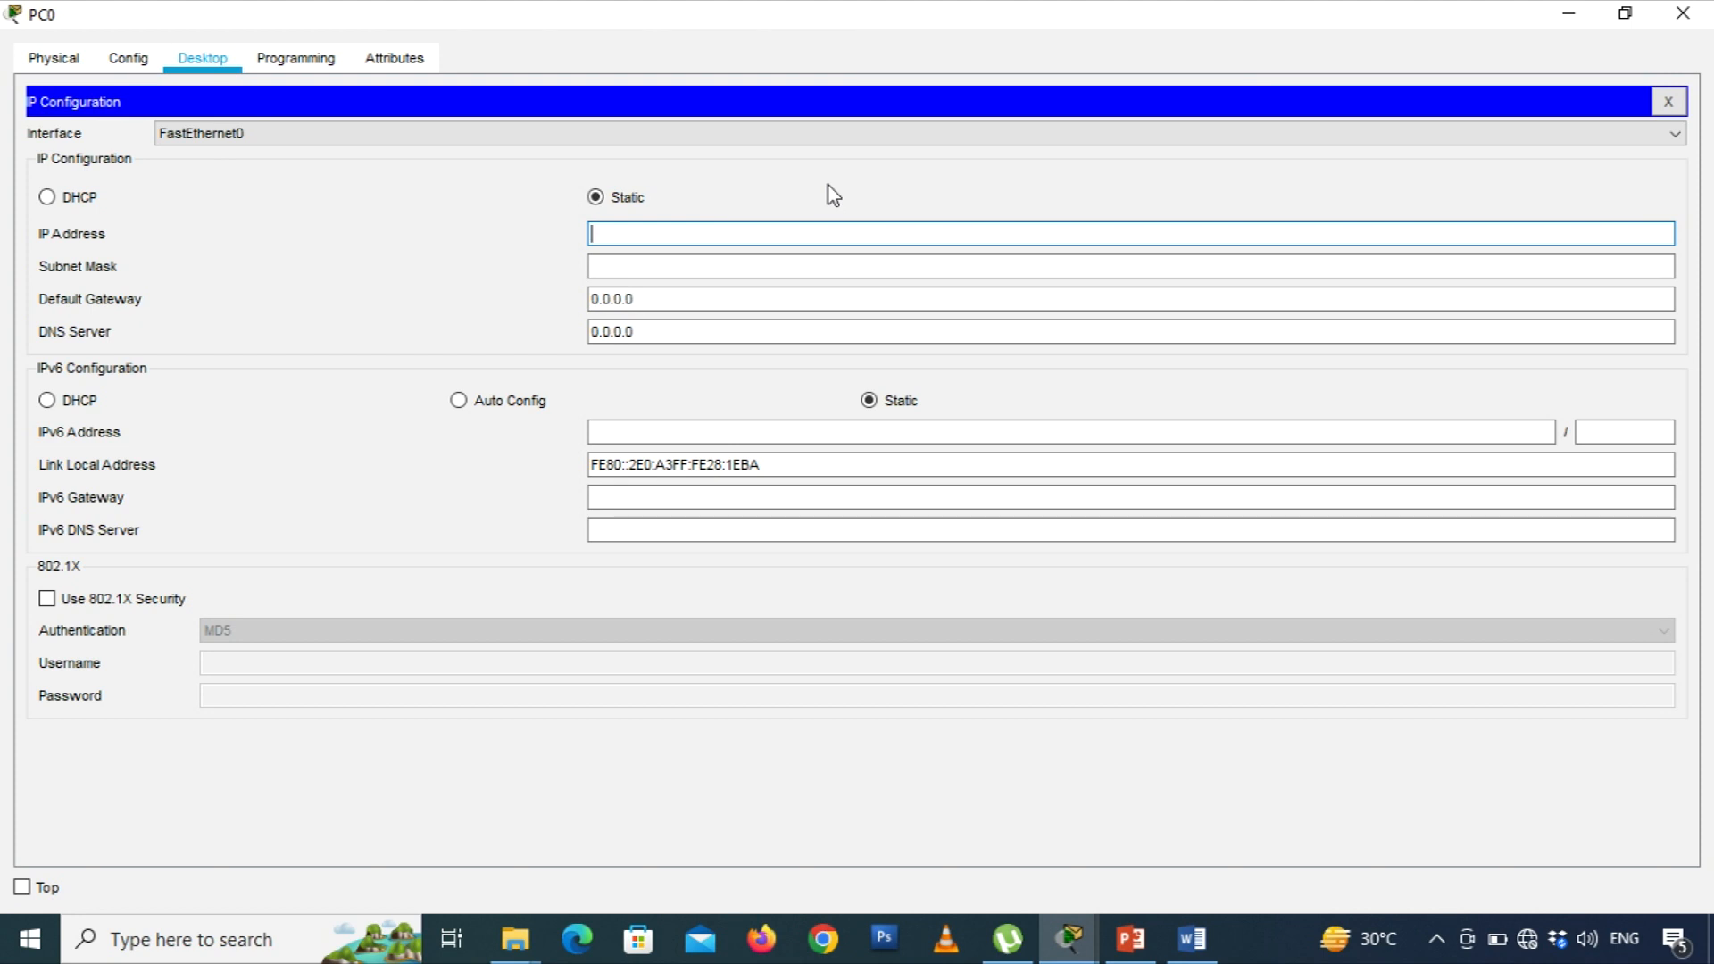
{"action": "type", "text": "192."}
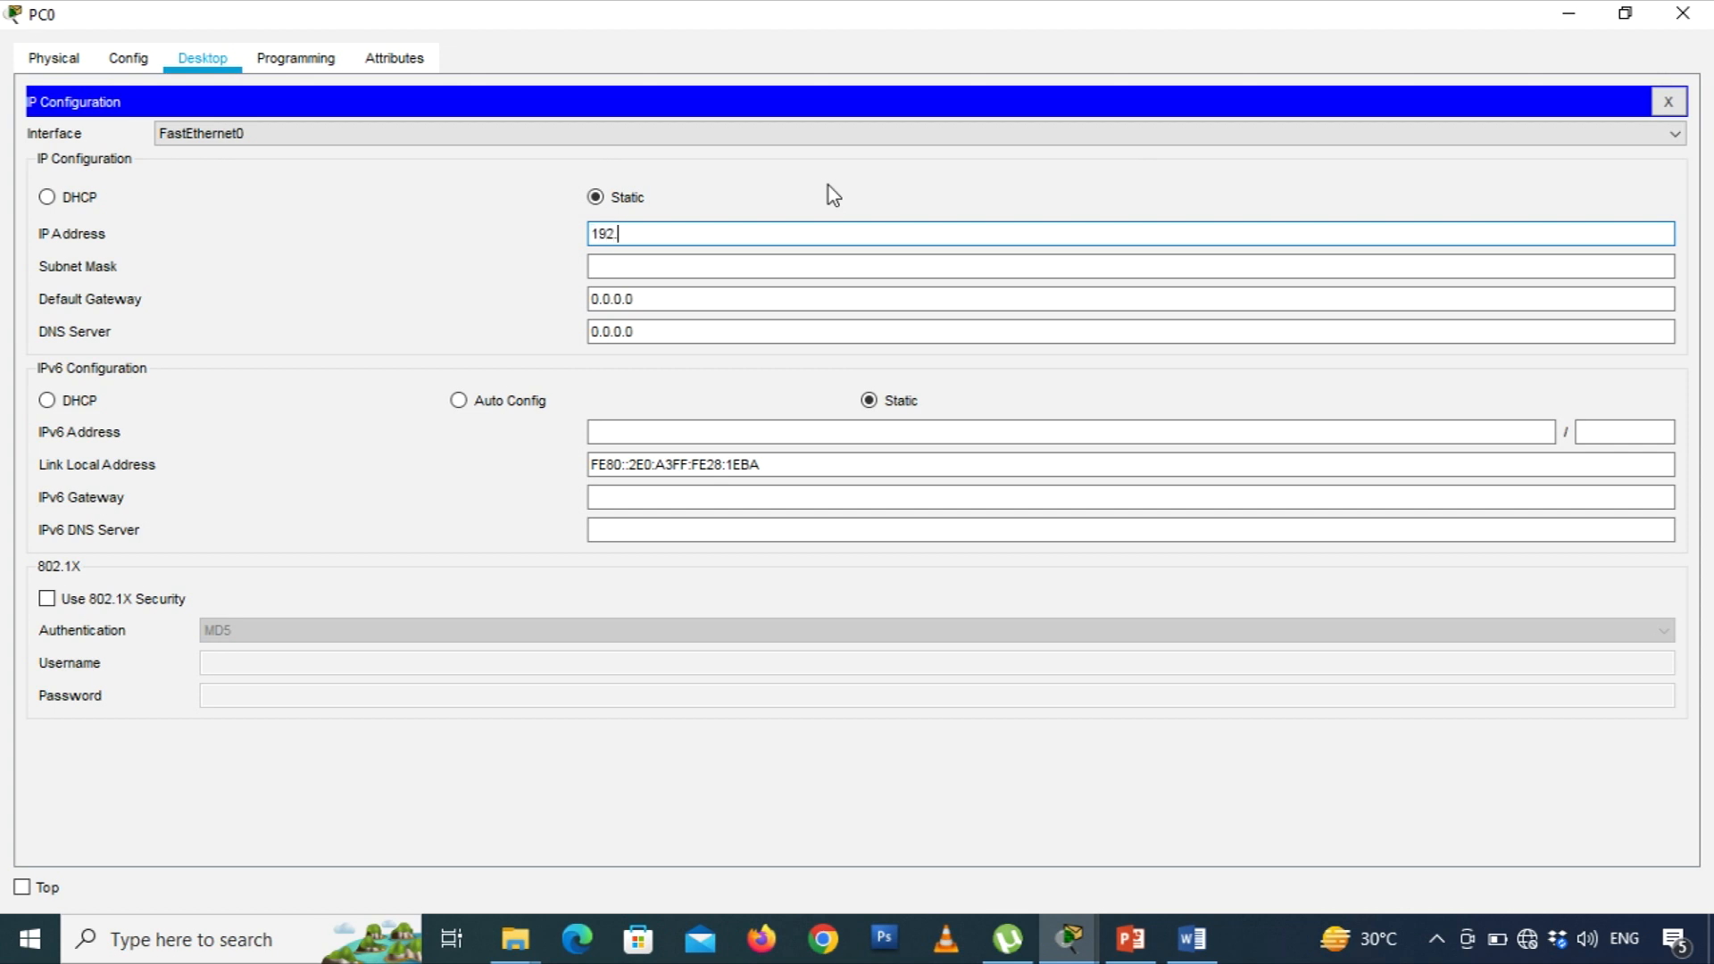
{"action": "type", "text": "168.1.1"}
{"action": "key", "text": "Tab"}
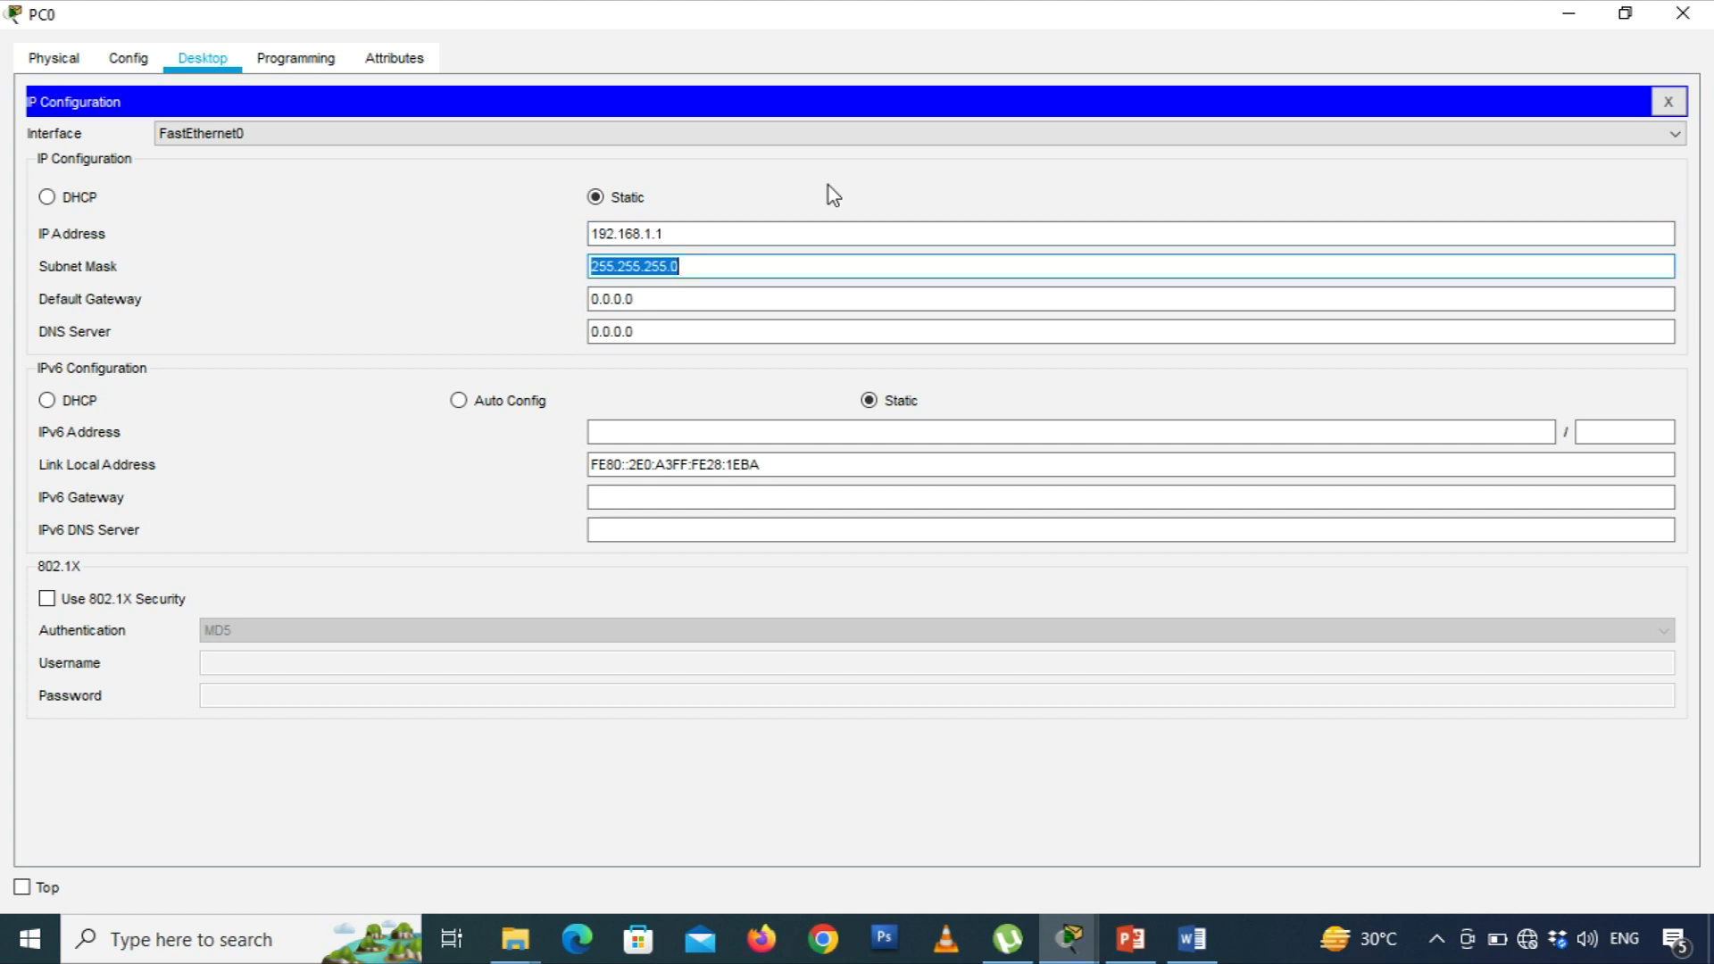
{"action": "key", "text": "Tab"}
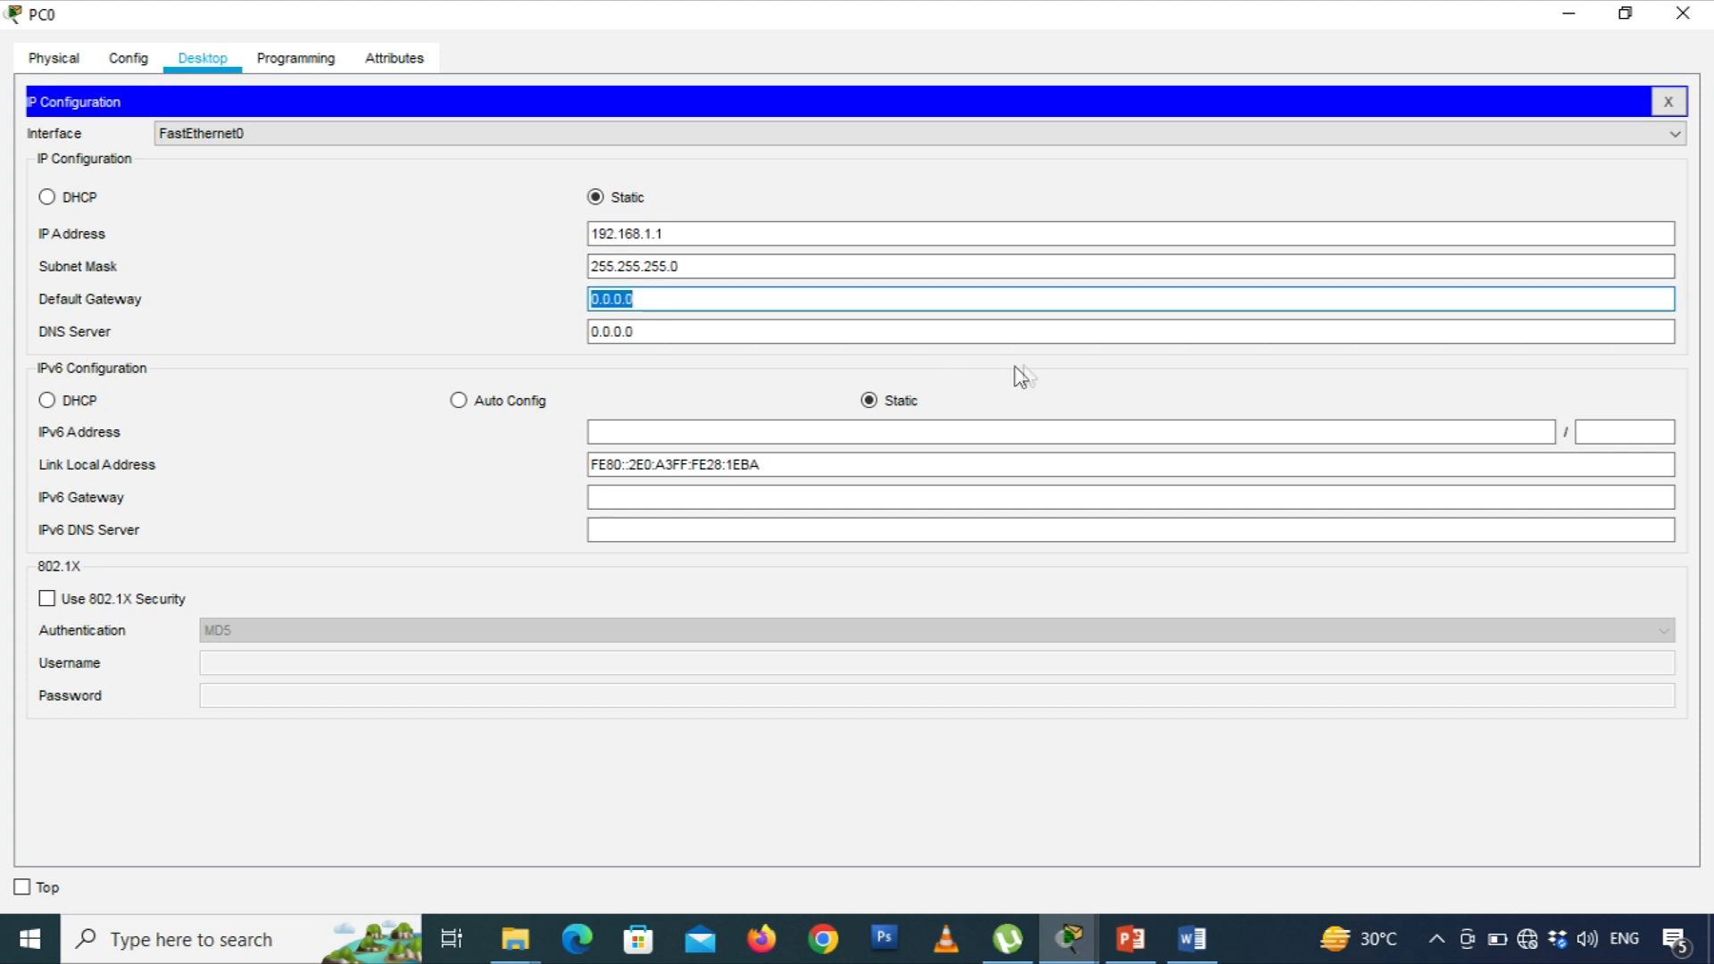
{"action": "left_click", "coordinate": [1683, 13]}
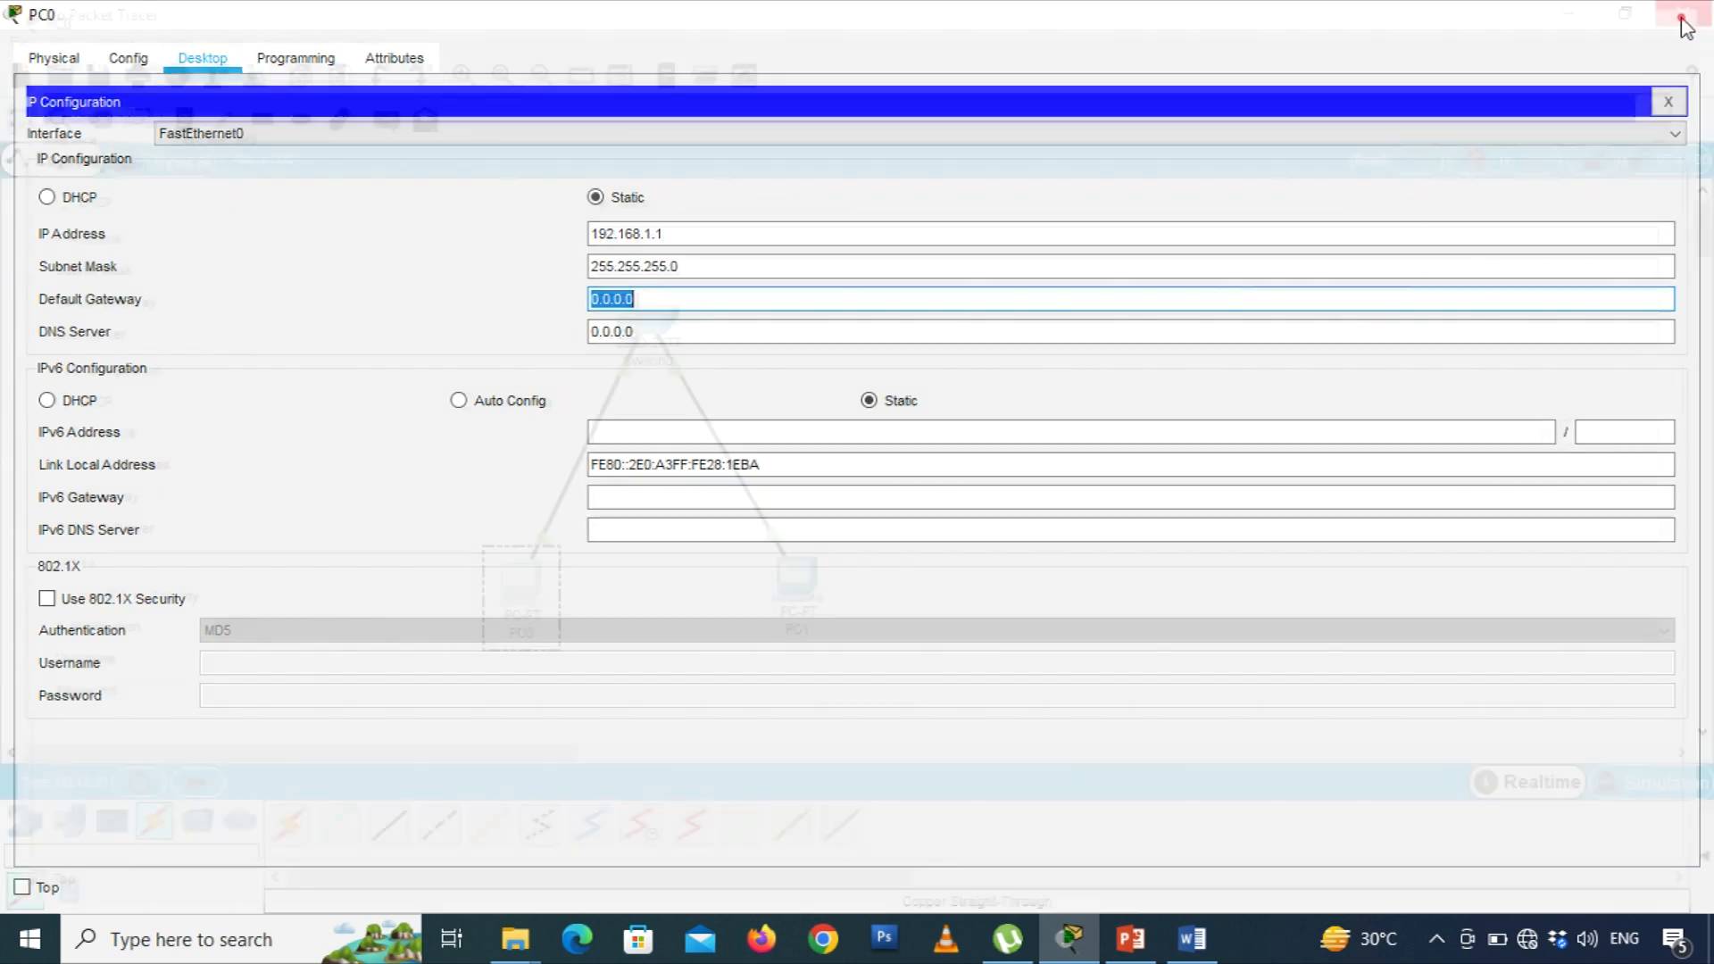
- Assign PC1 the static IP address 192.168.1.2 with subnet mask 255.255.255.0 and close its configuration
{"action": "left_click", "coordinate": [798, 576]}
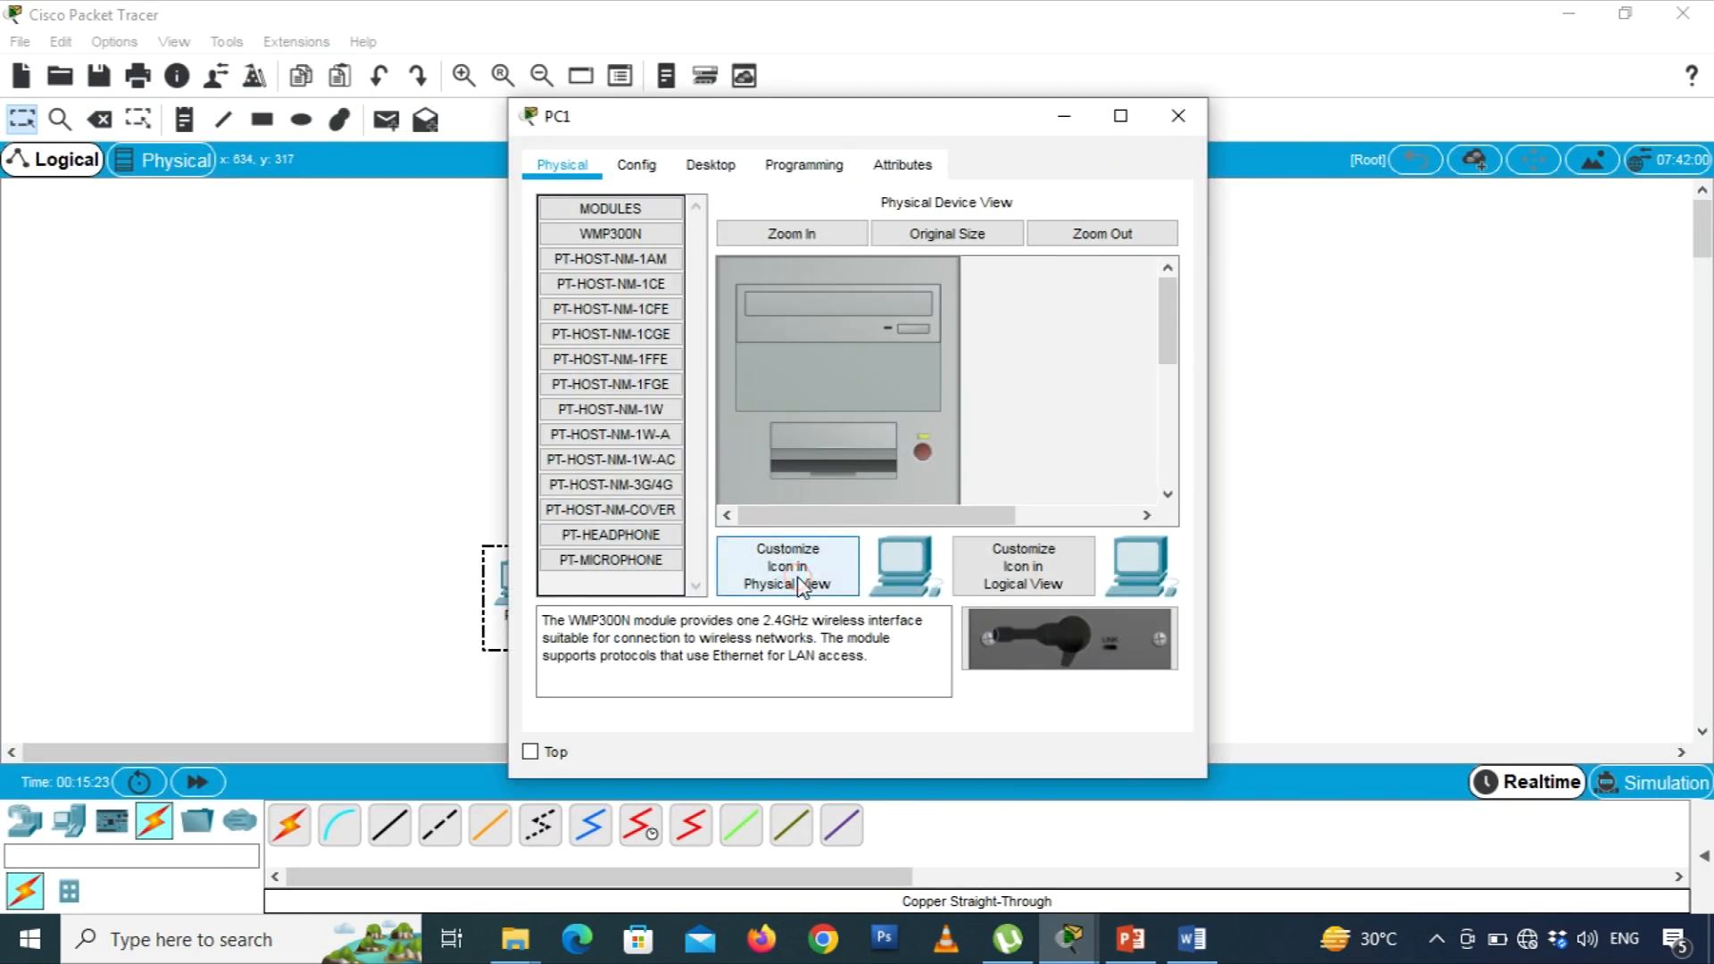
{"action": "left_click", "coordinate": [714, 162]}
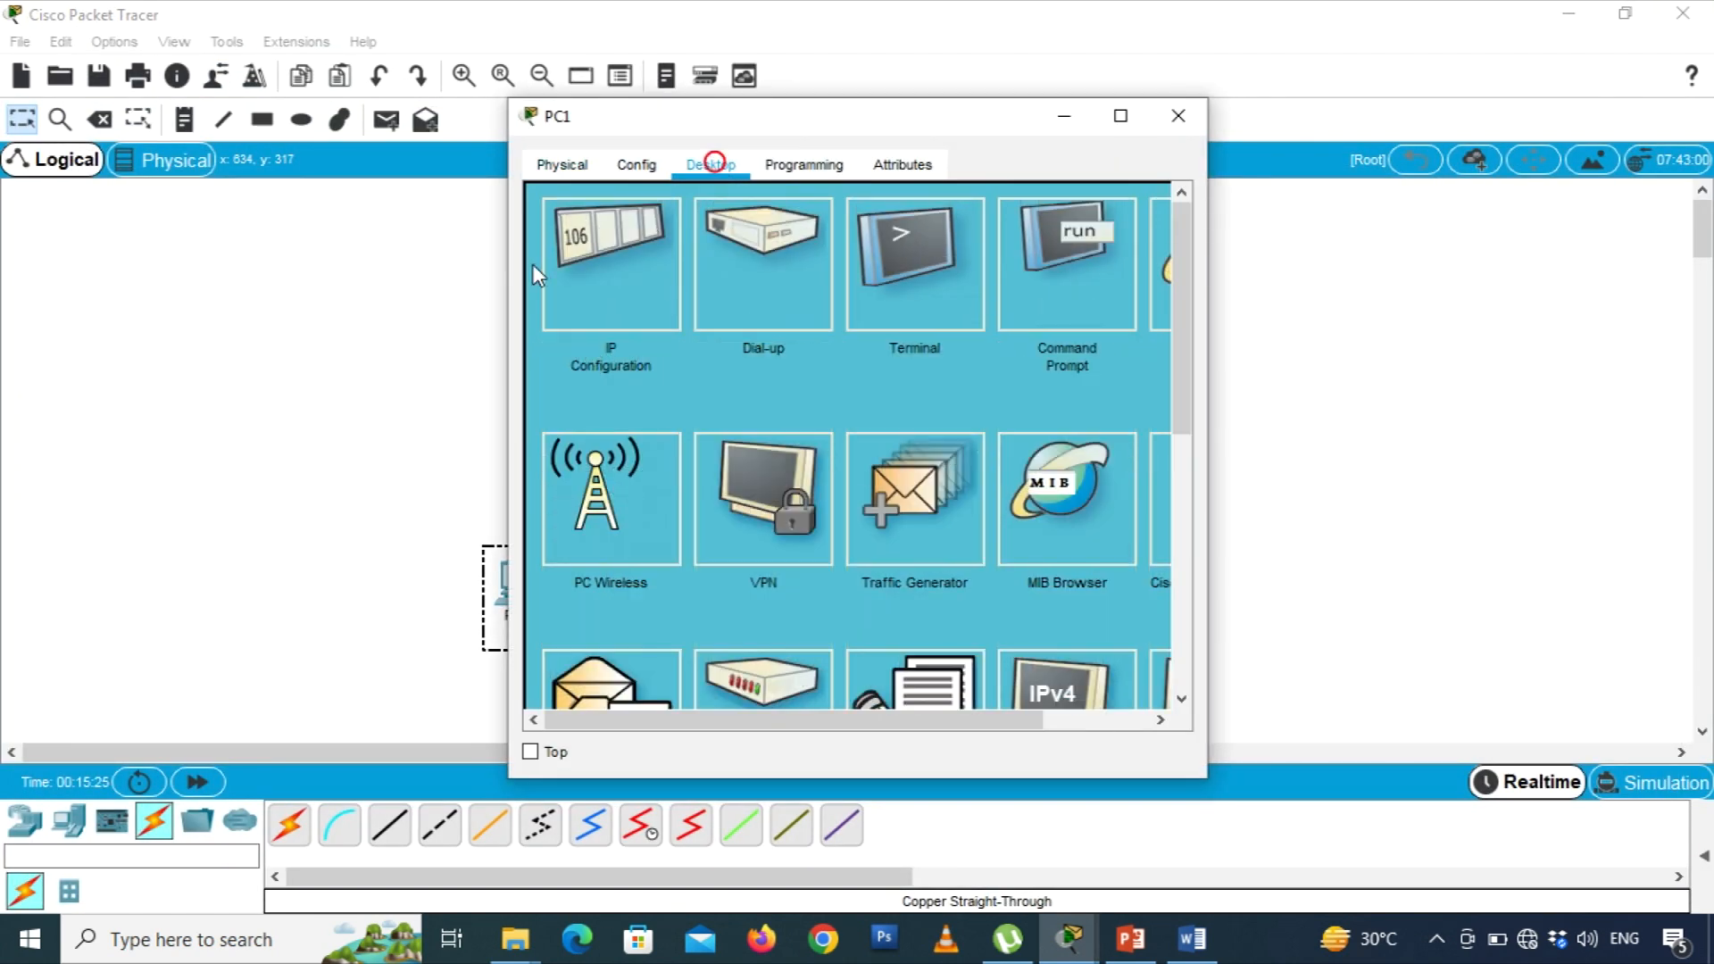
{"action": "left_click", "coordinate": [593, 264]}
{"action": "left_click", "coordinate": [776, 343]}
{"action": "type", "text": "192.168.1"}
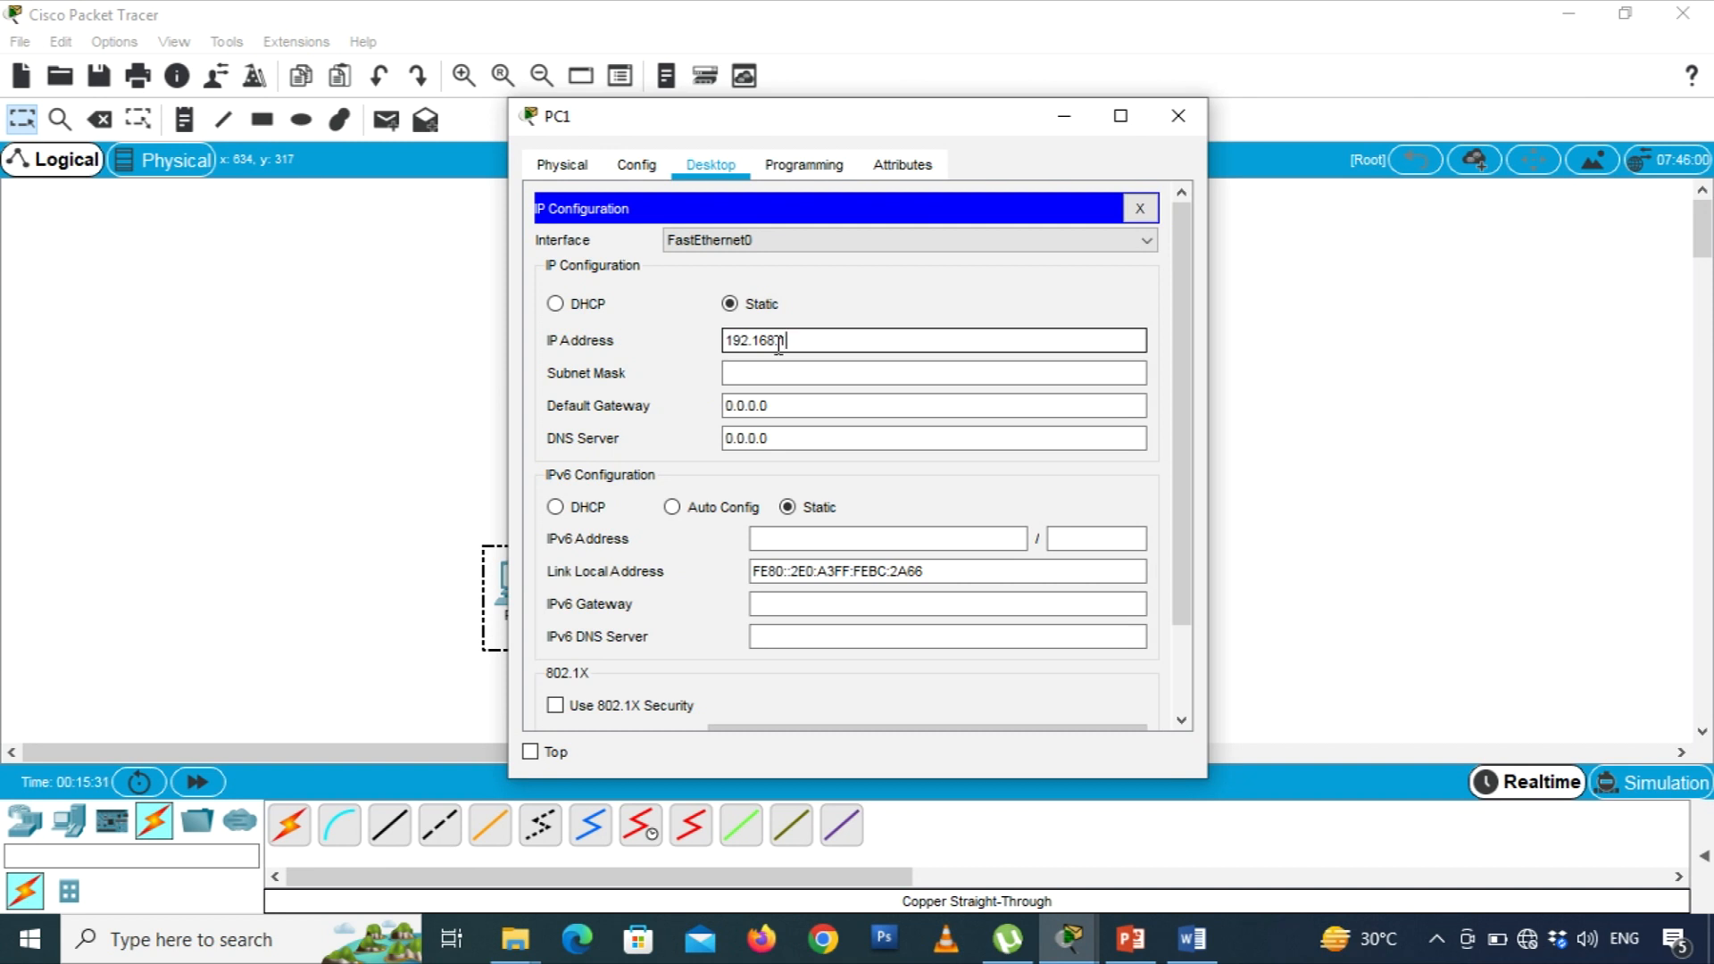
{"action": "type", "text": ".1."}
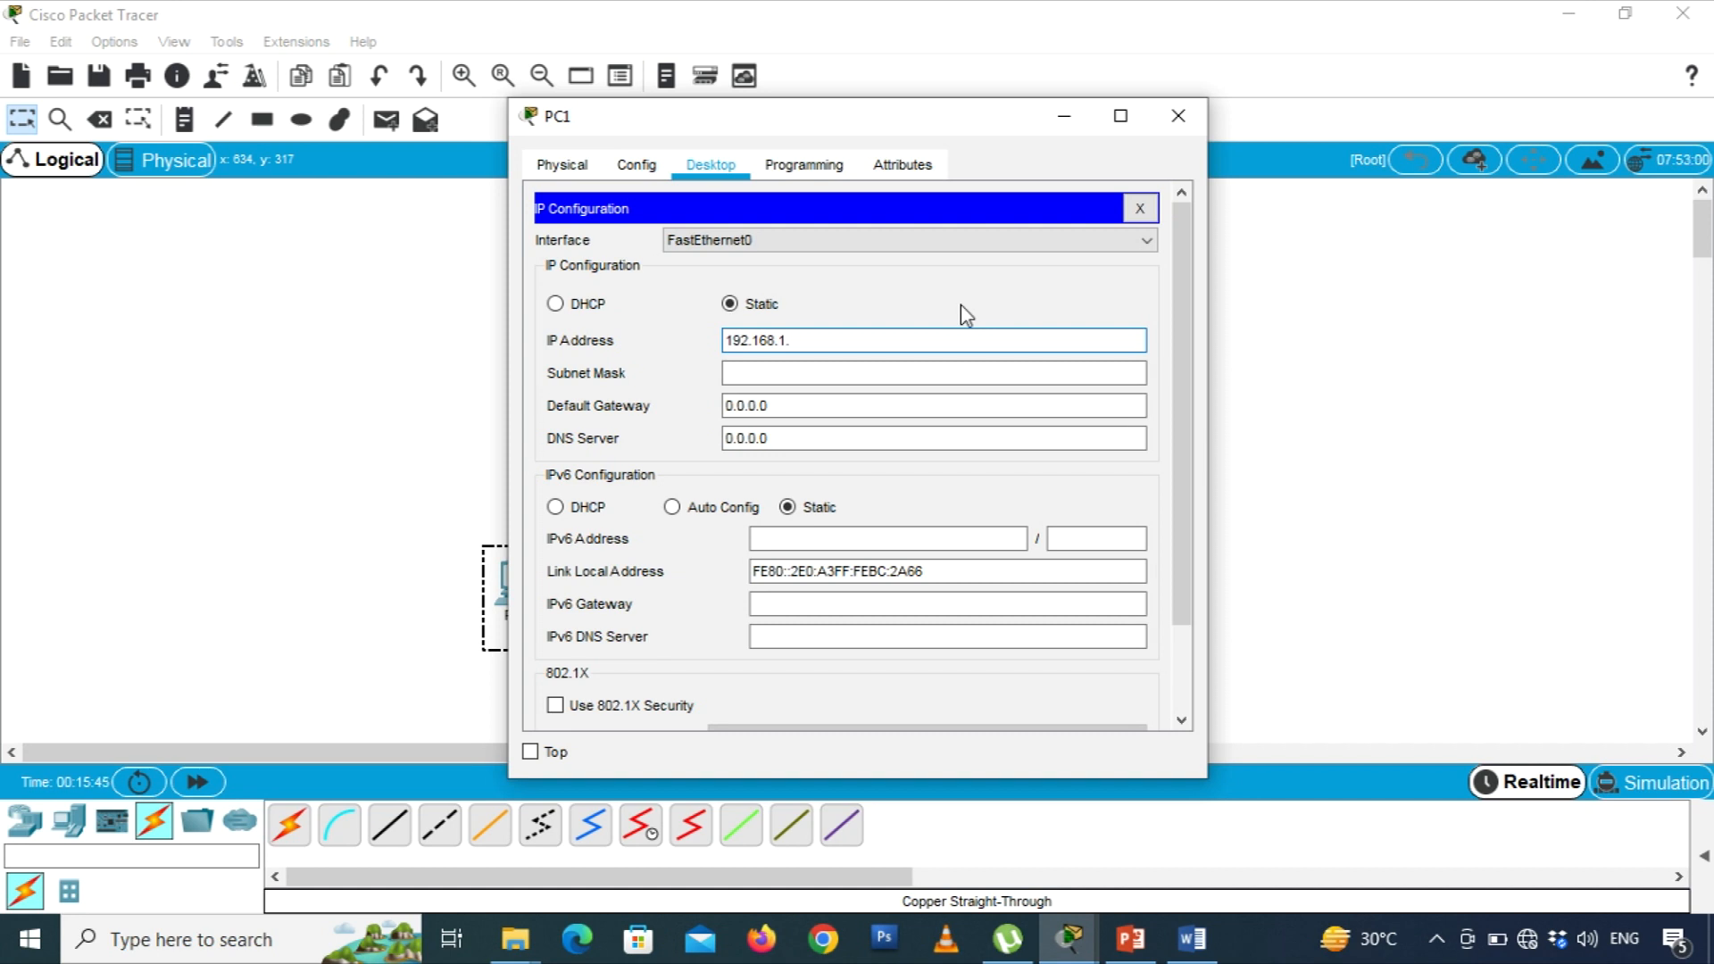
{"action": "type", "text": "2"}
{"action": "key", "text": "Tab"}
{"action": "key", "text": "Tab"}
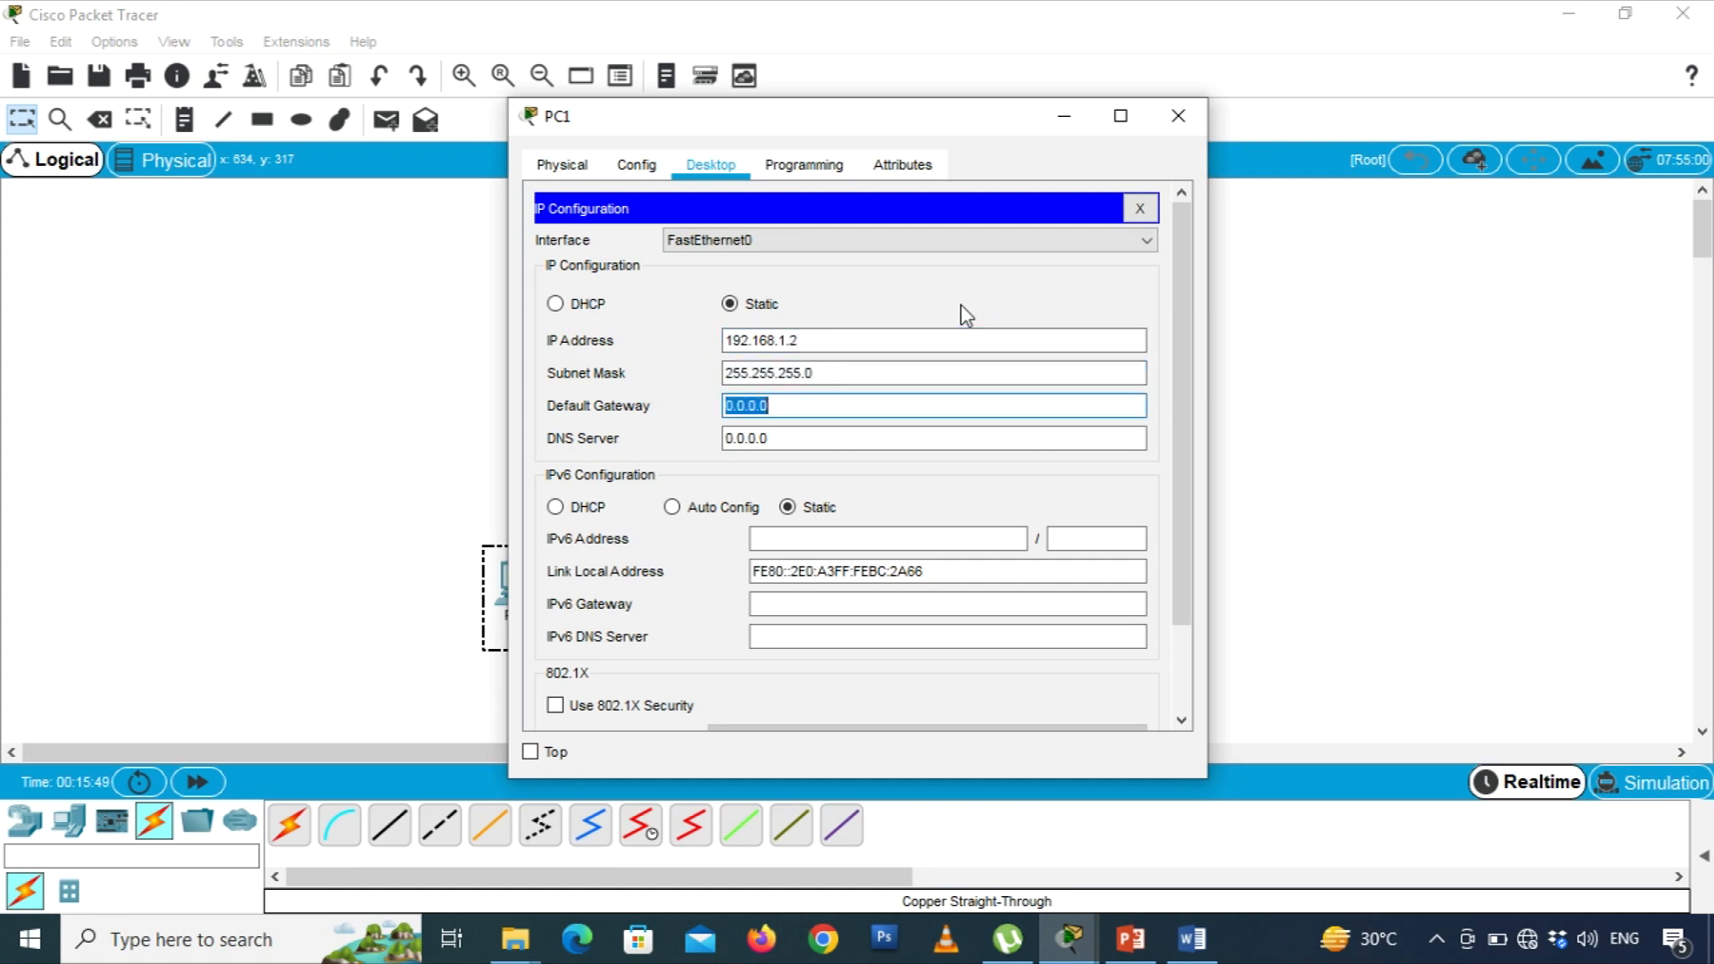
{"action": "left_click", "coordinate": [1177, 122]}
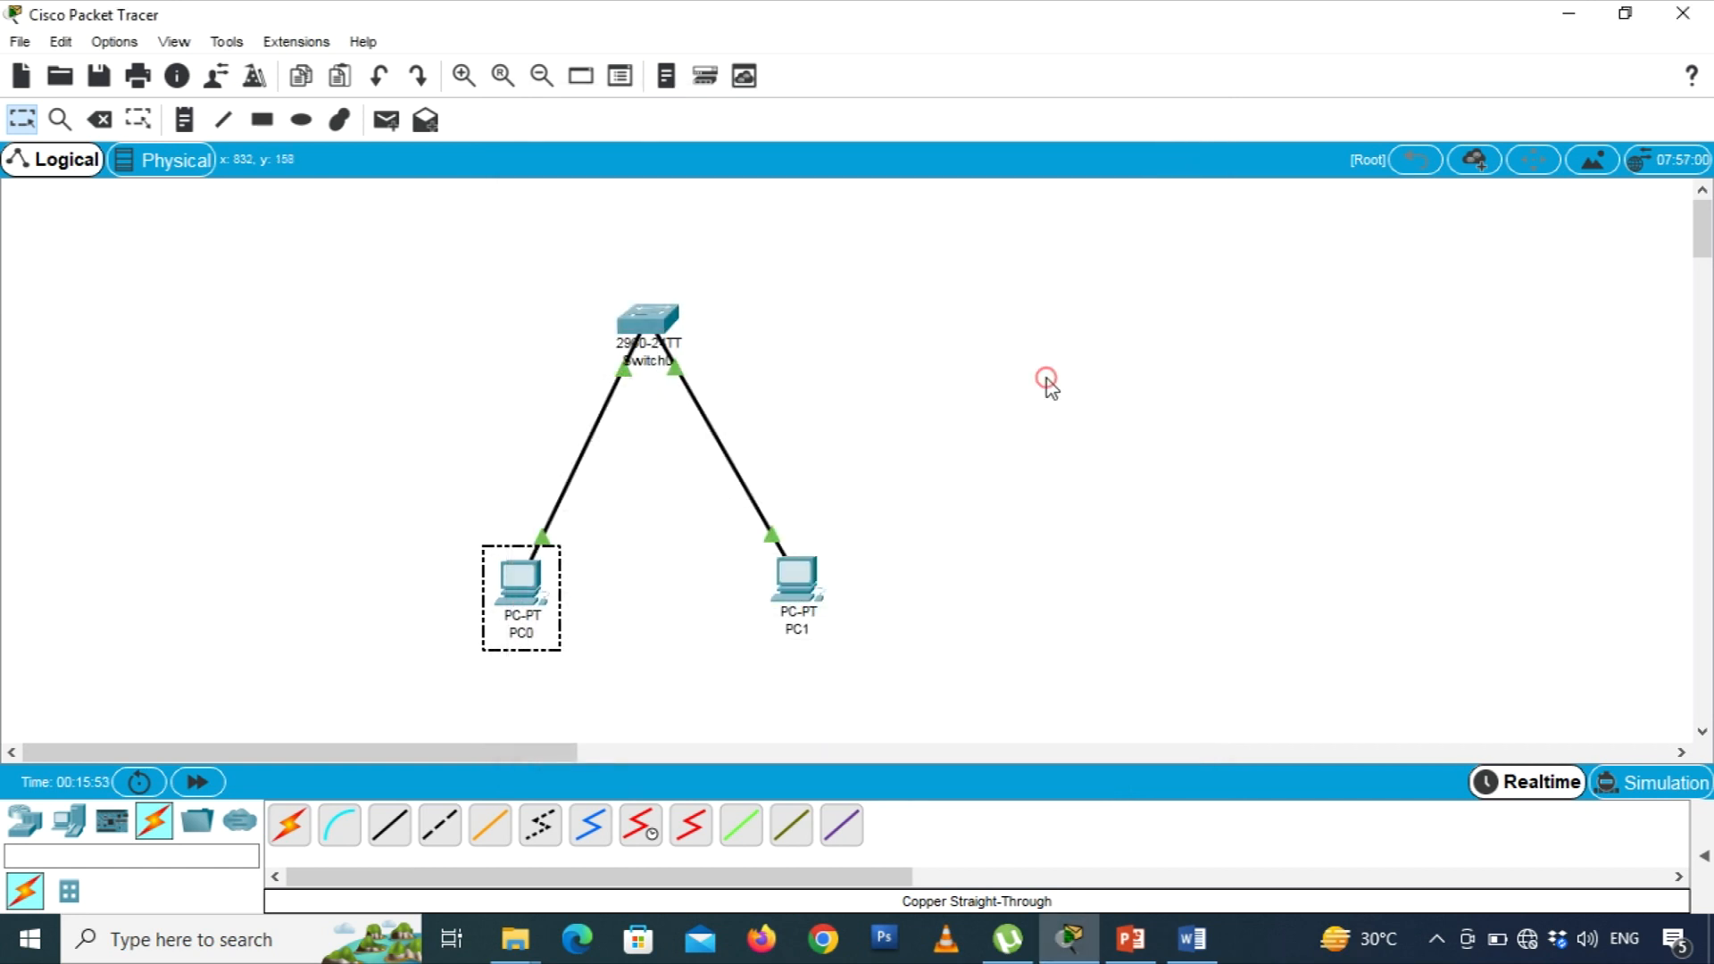
- Ping 192.168.1.2 from PC0's Command Prompt, review the replies in the enlarged window, and close it
{"action": "left_click", "coordinate": [587, 613]}
{"action": "left_click", "coordinate": [518, 581]}
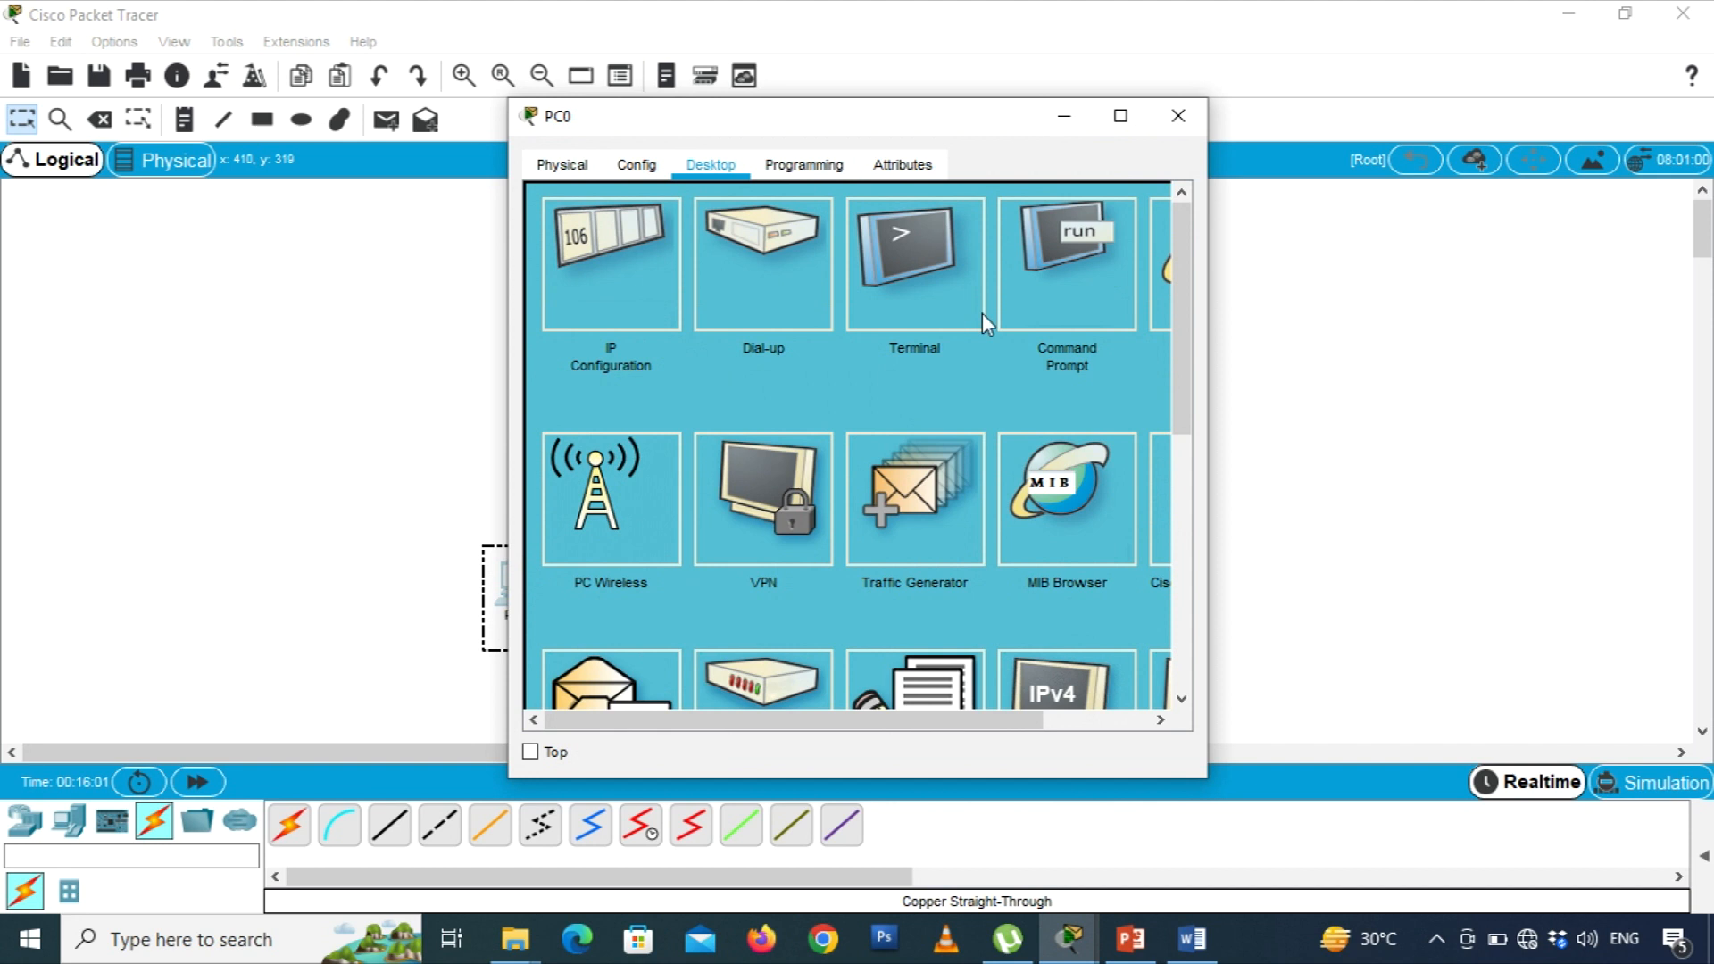
{"action": "left_click", "coordinate": [1043, 284]}
{"action": "type", "text": "ping 19"}
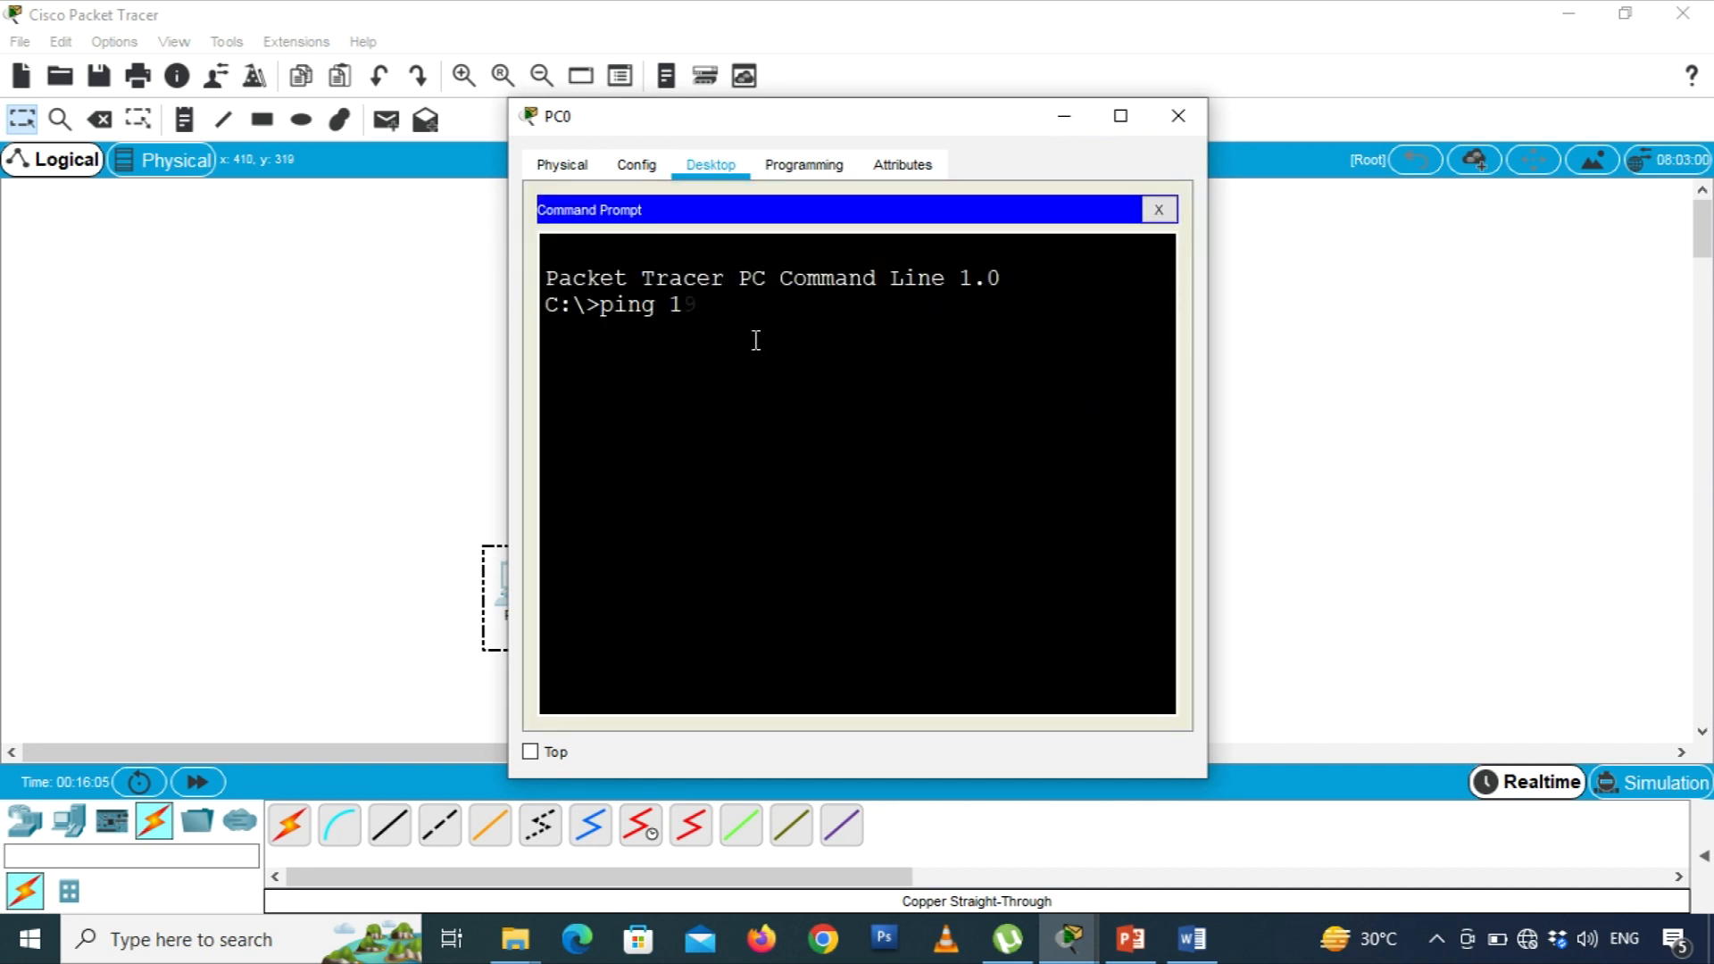
{"action": "type", "text": "2.168.1."}
{"action": "left_click_drag", "start_coordinate": [864, 120], "coordinate": [1130, 148]}
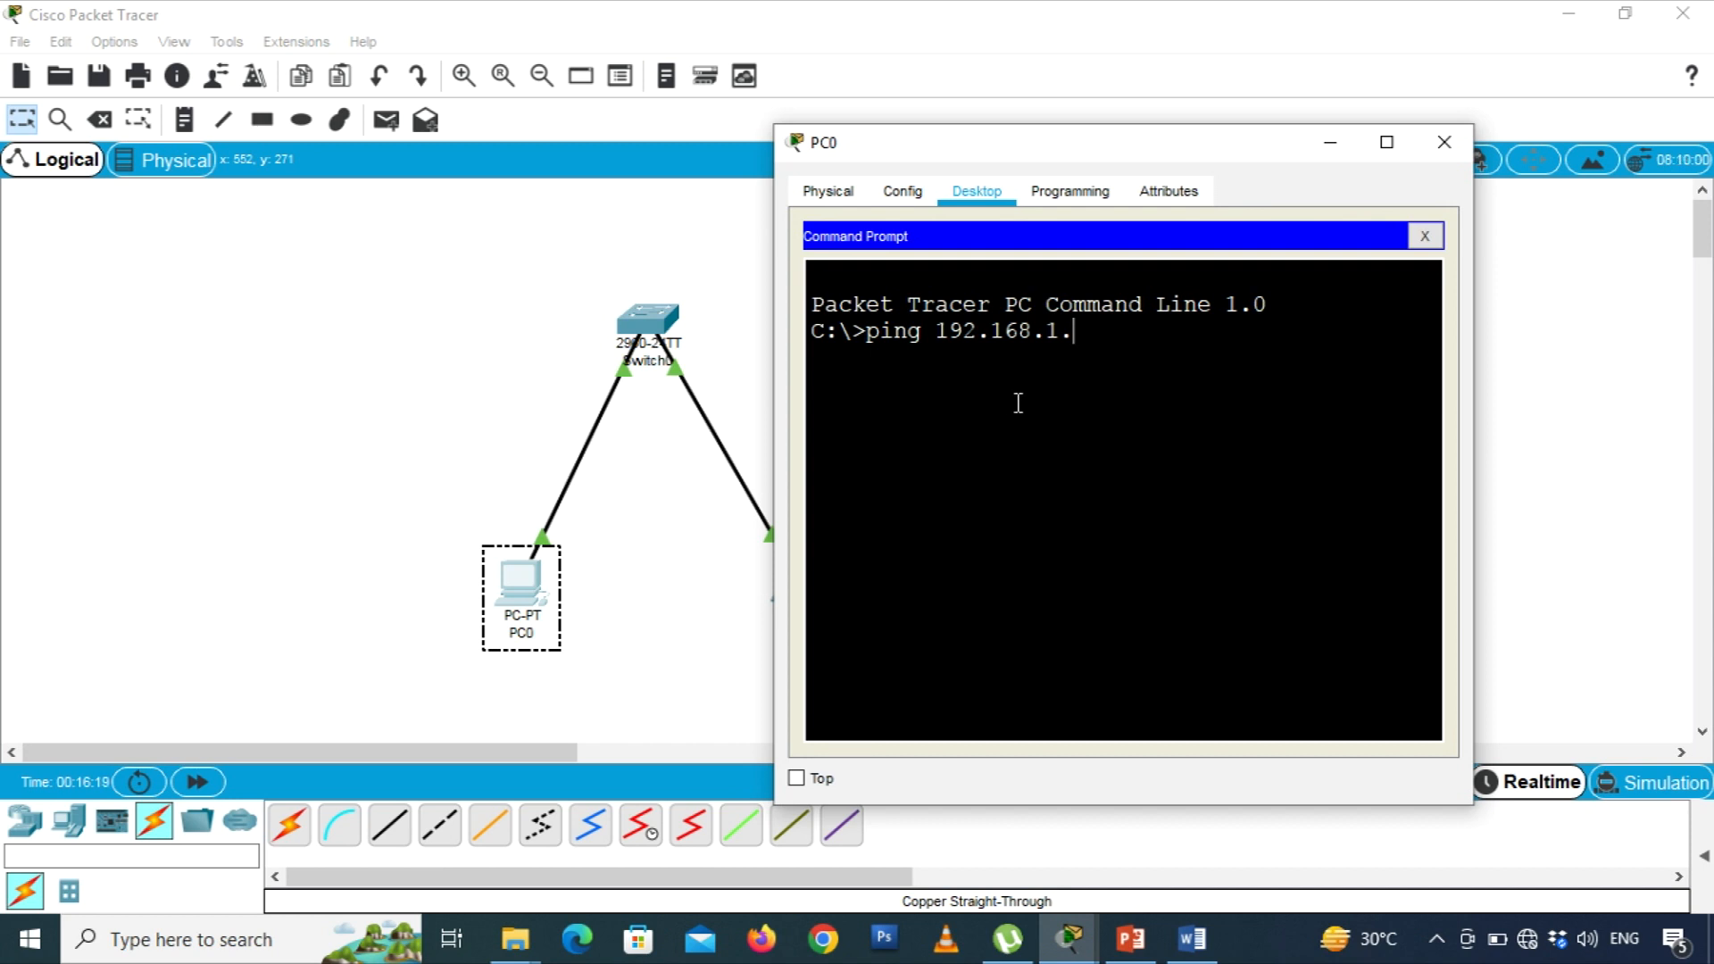
{"action": "type", "text": "2"}
{"action": "key", "text": "Return"}
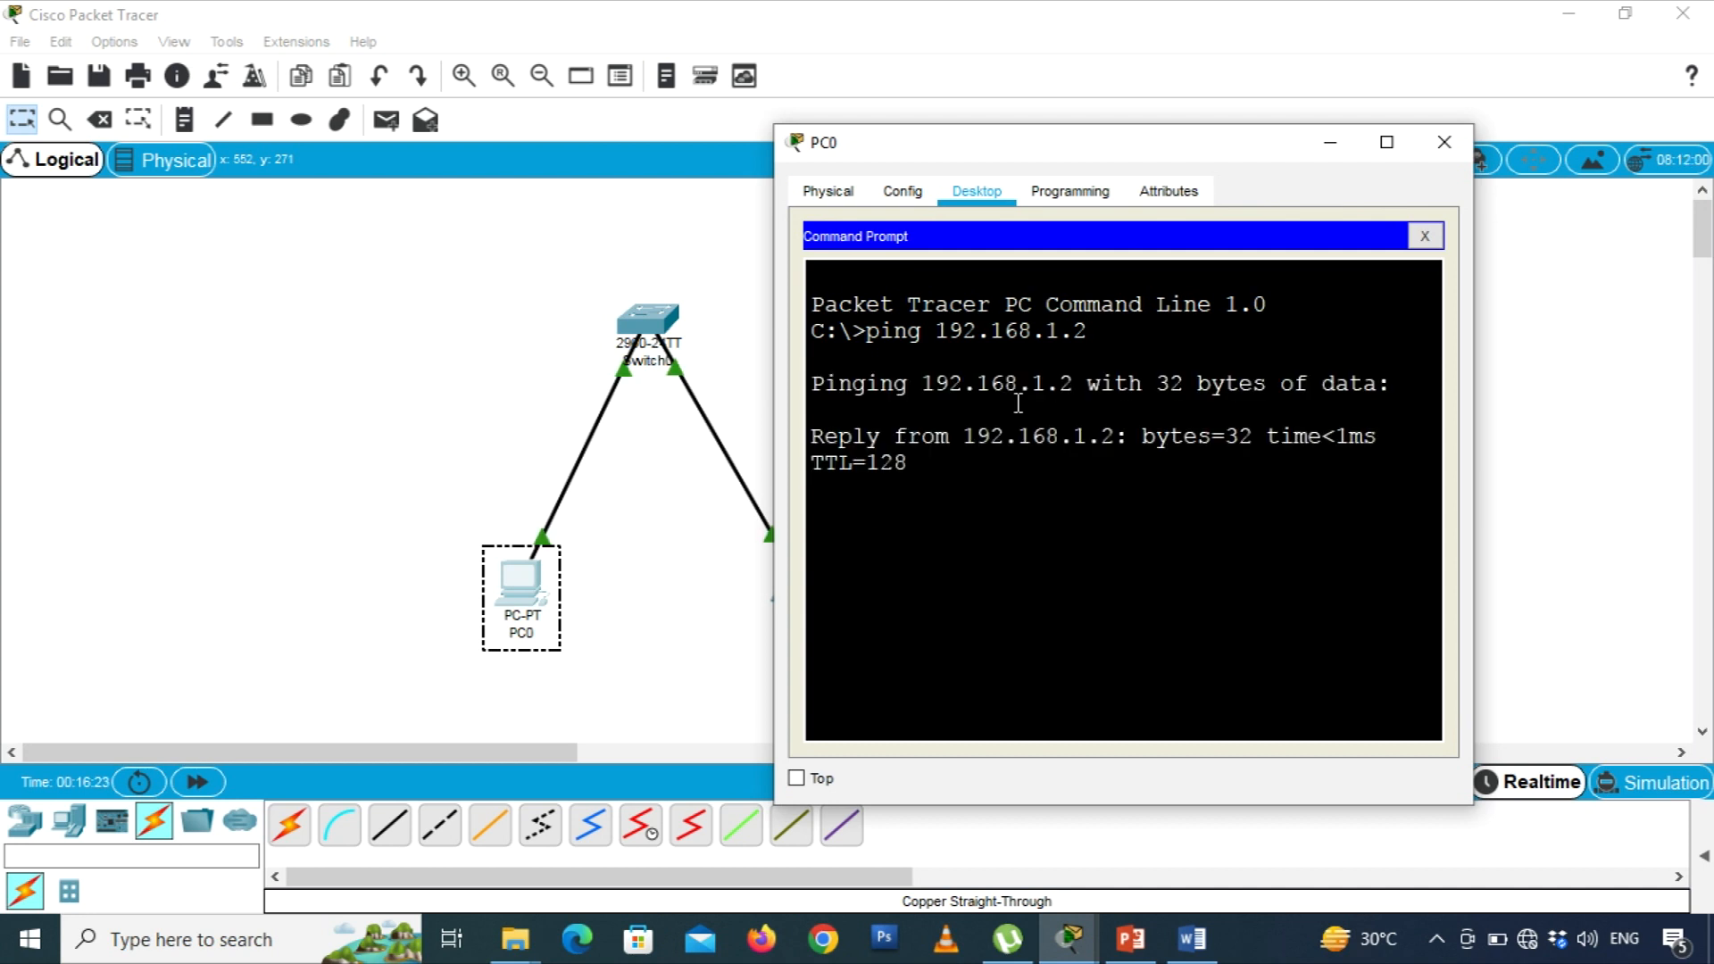
{"action": "left_click", "coordinate": [1386, 143]}
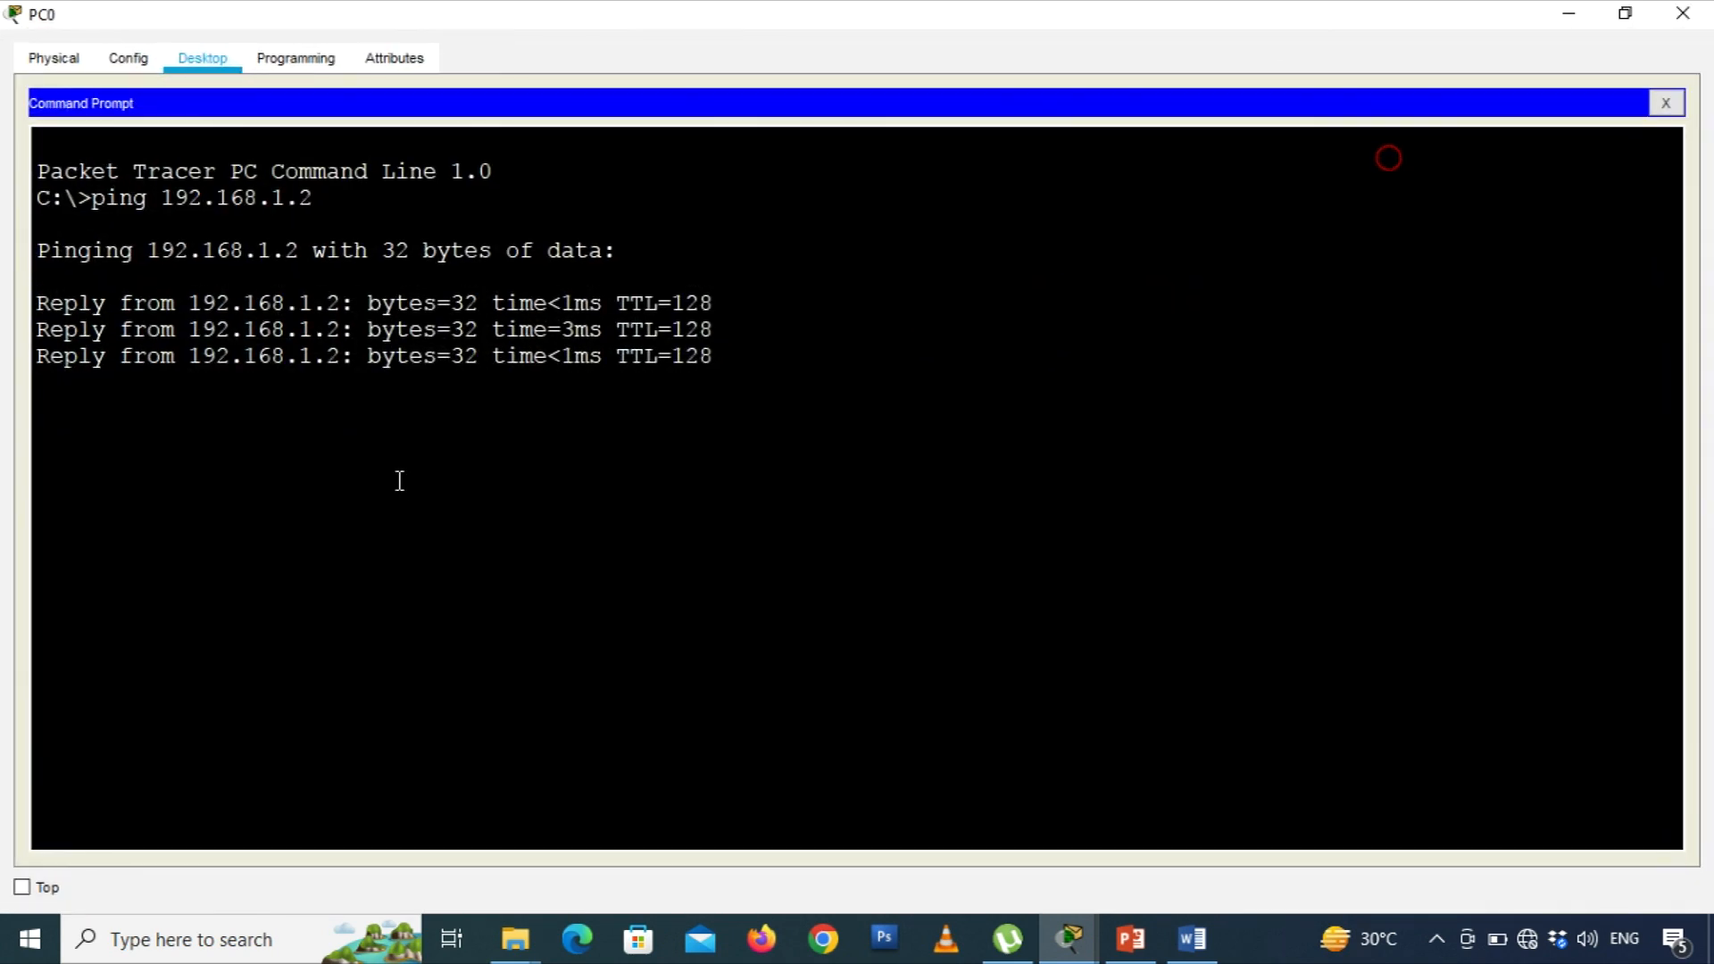
{"action": "left_click_drag", "start_coordinate": [200, 305], "coordinate": [329, 306]}
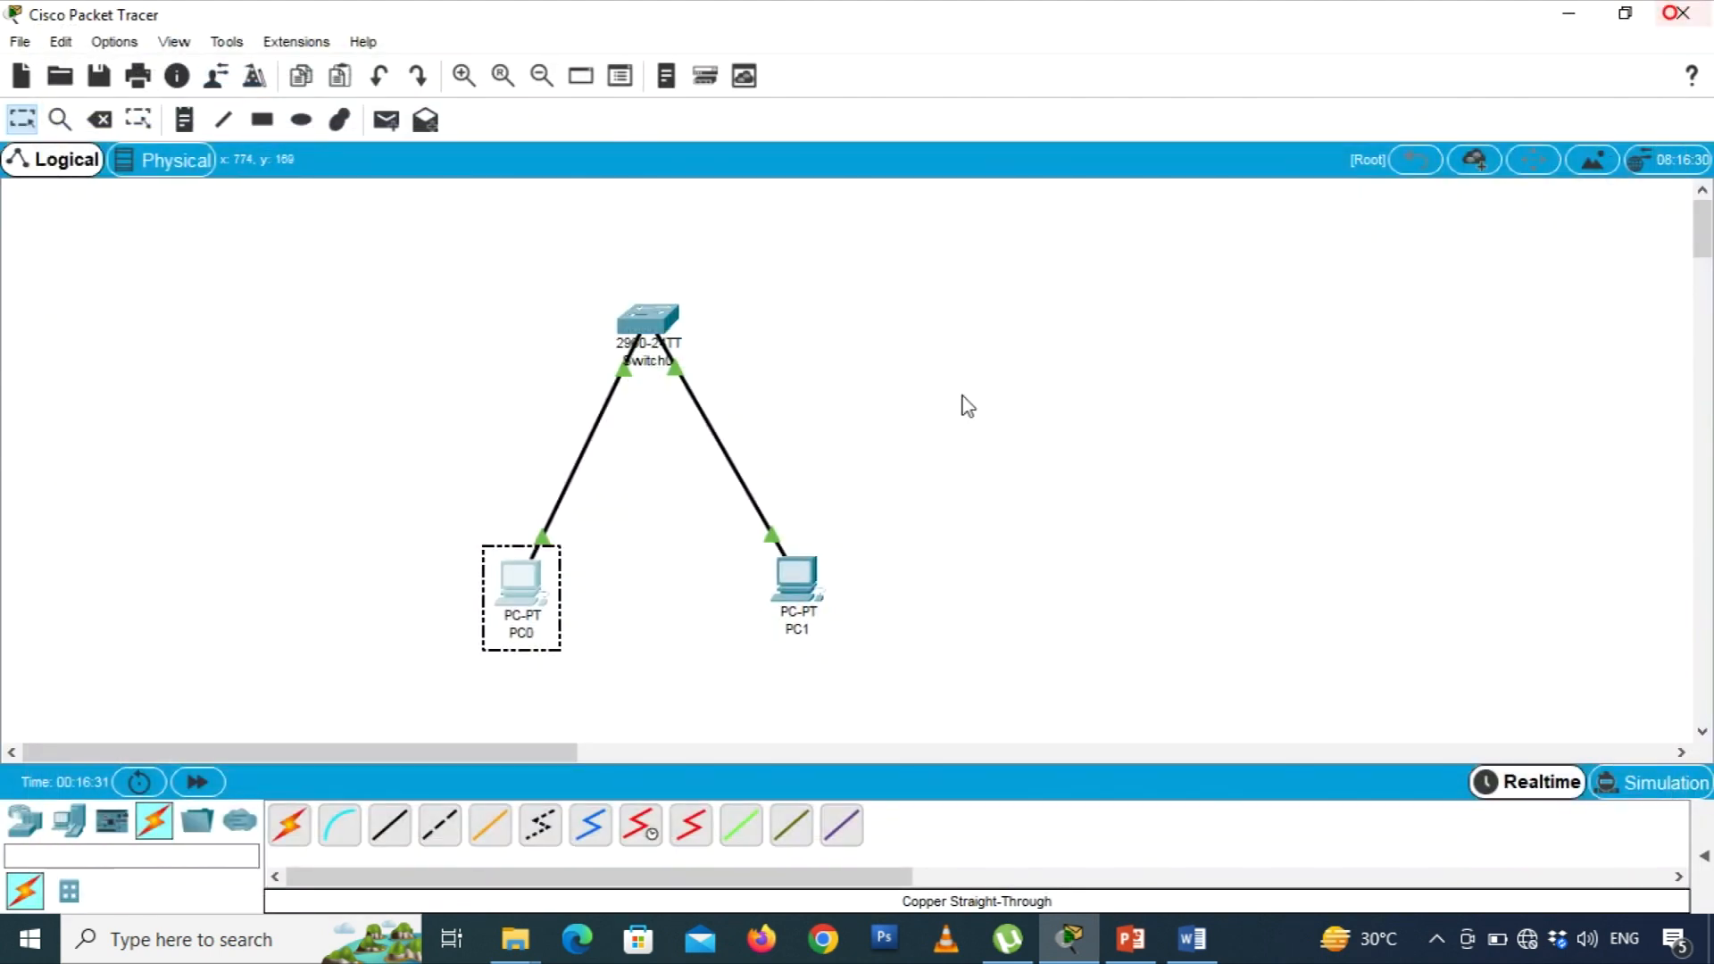
{"action": "left_click", "coordinate": [1683, 13]}
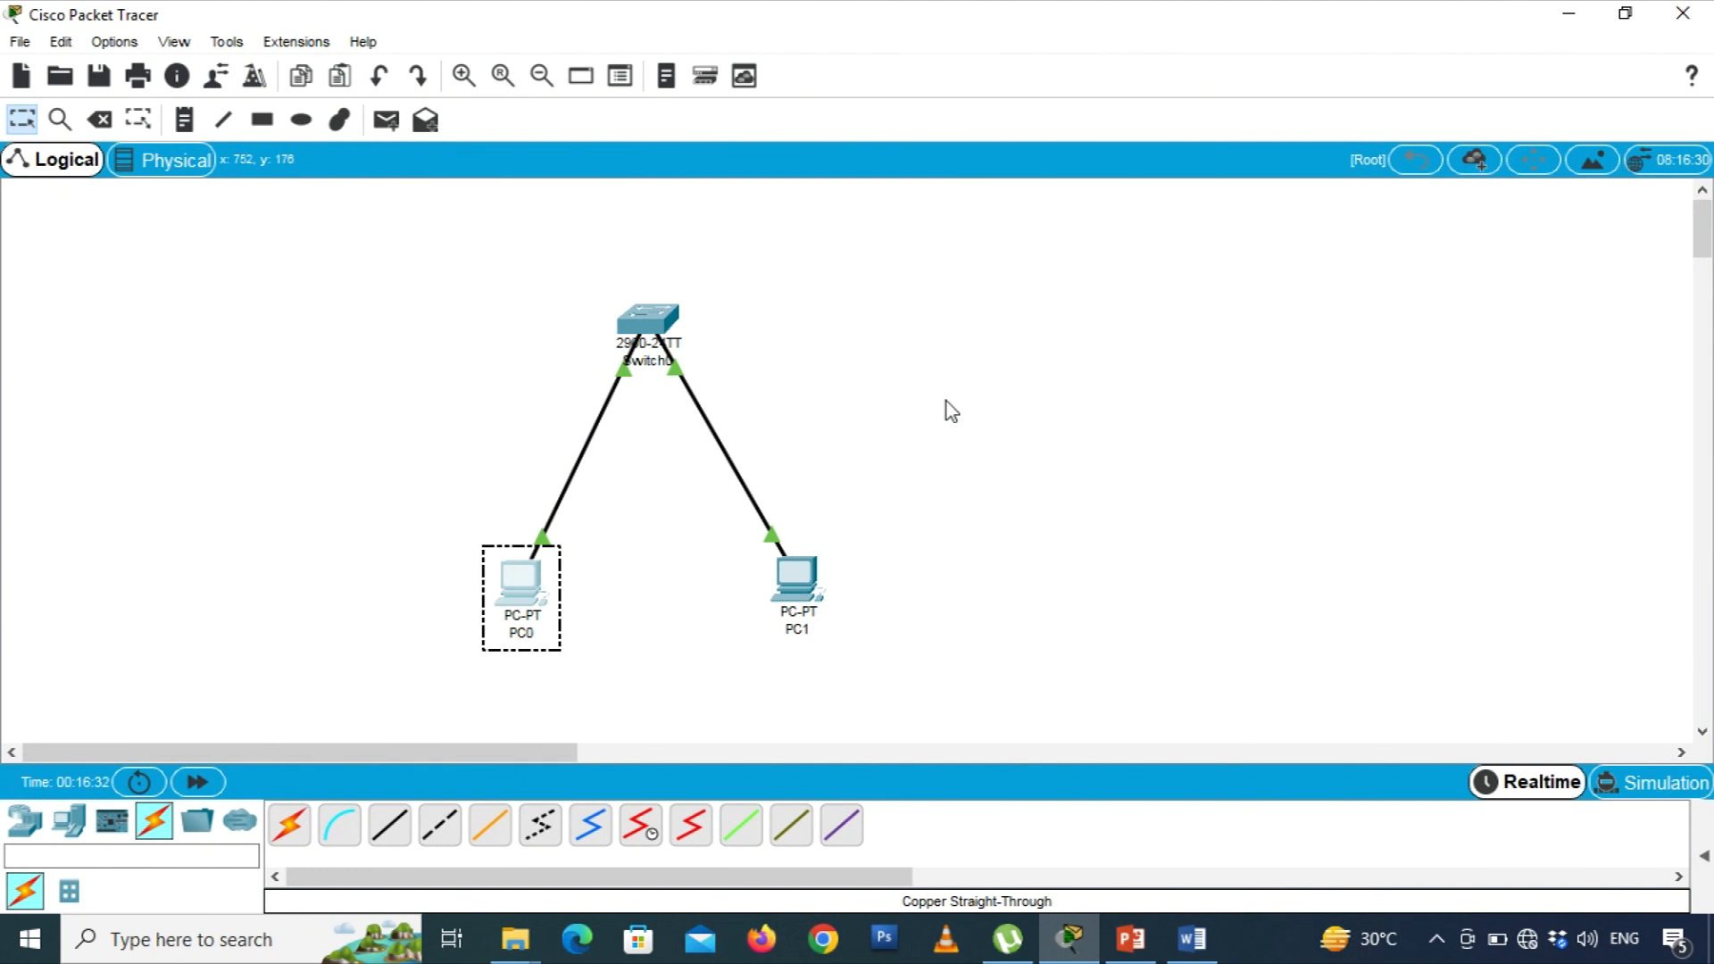
- Place a third PC to the right of PC1 and connect Switch0 to it using the automatically chosen connection type
{"action": "left_click", "coordinate": [69, 820]}
{"action": "left_click", "coordinate": [290, 826]}
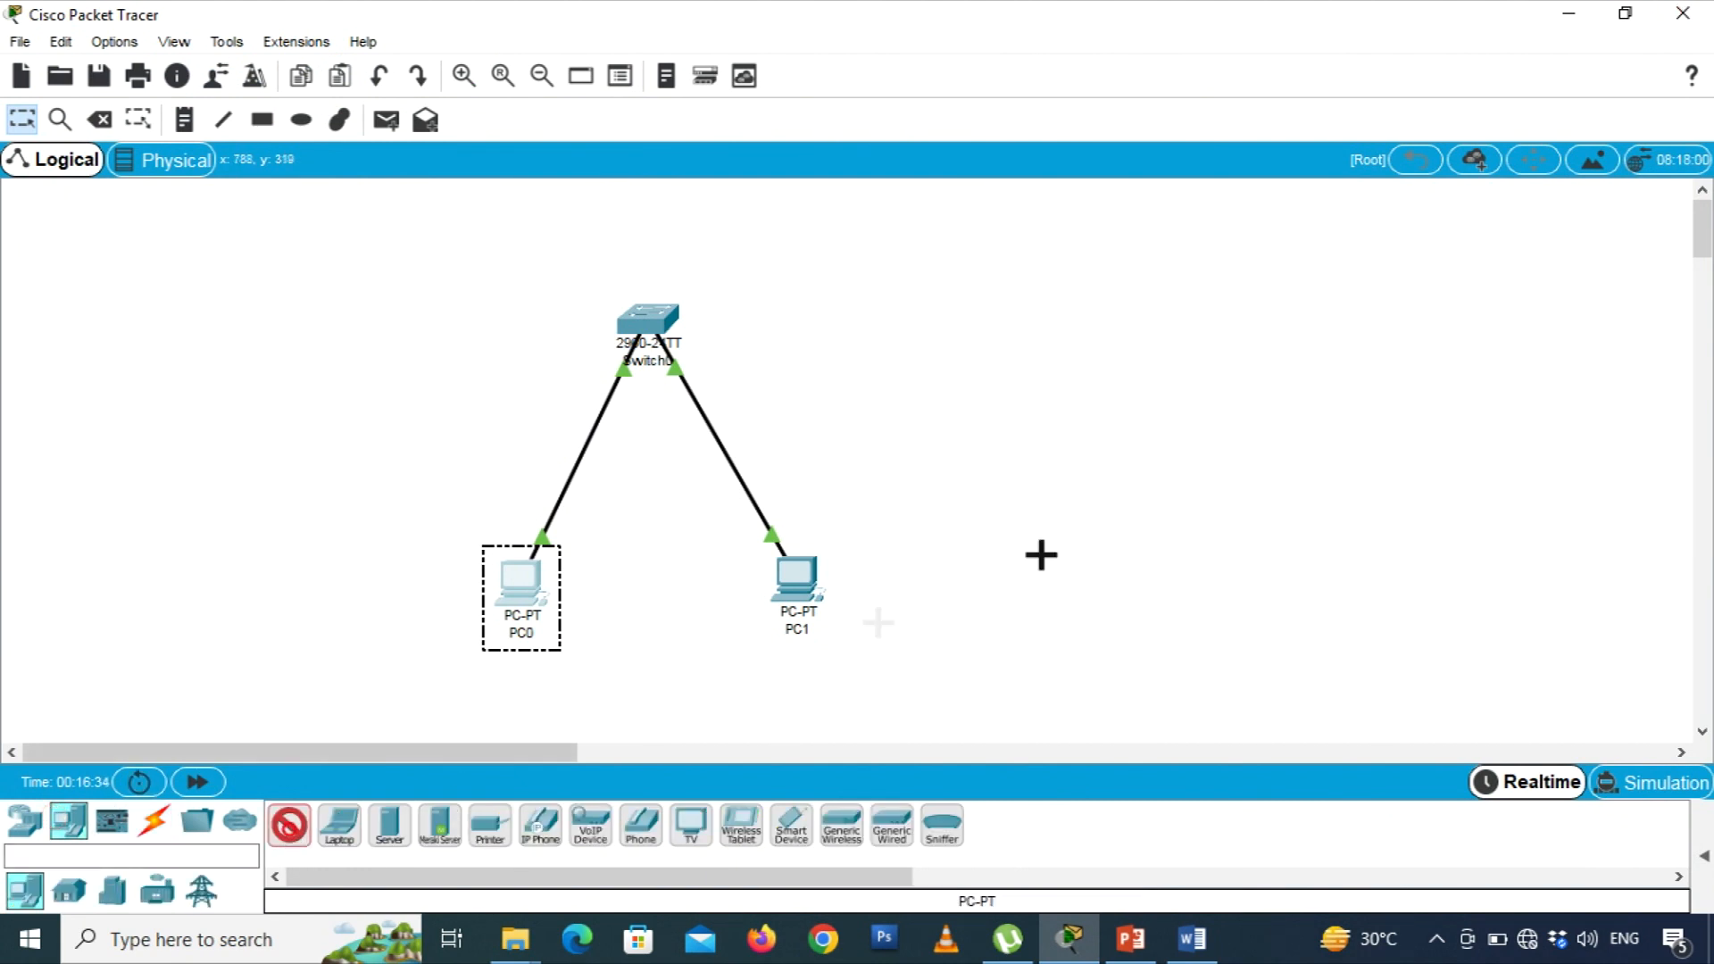
{"action": "left_click", "coordinate": [1048, 497]}
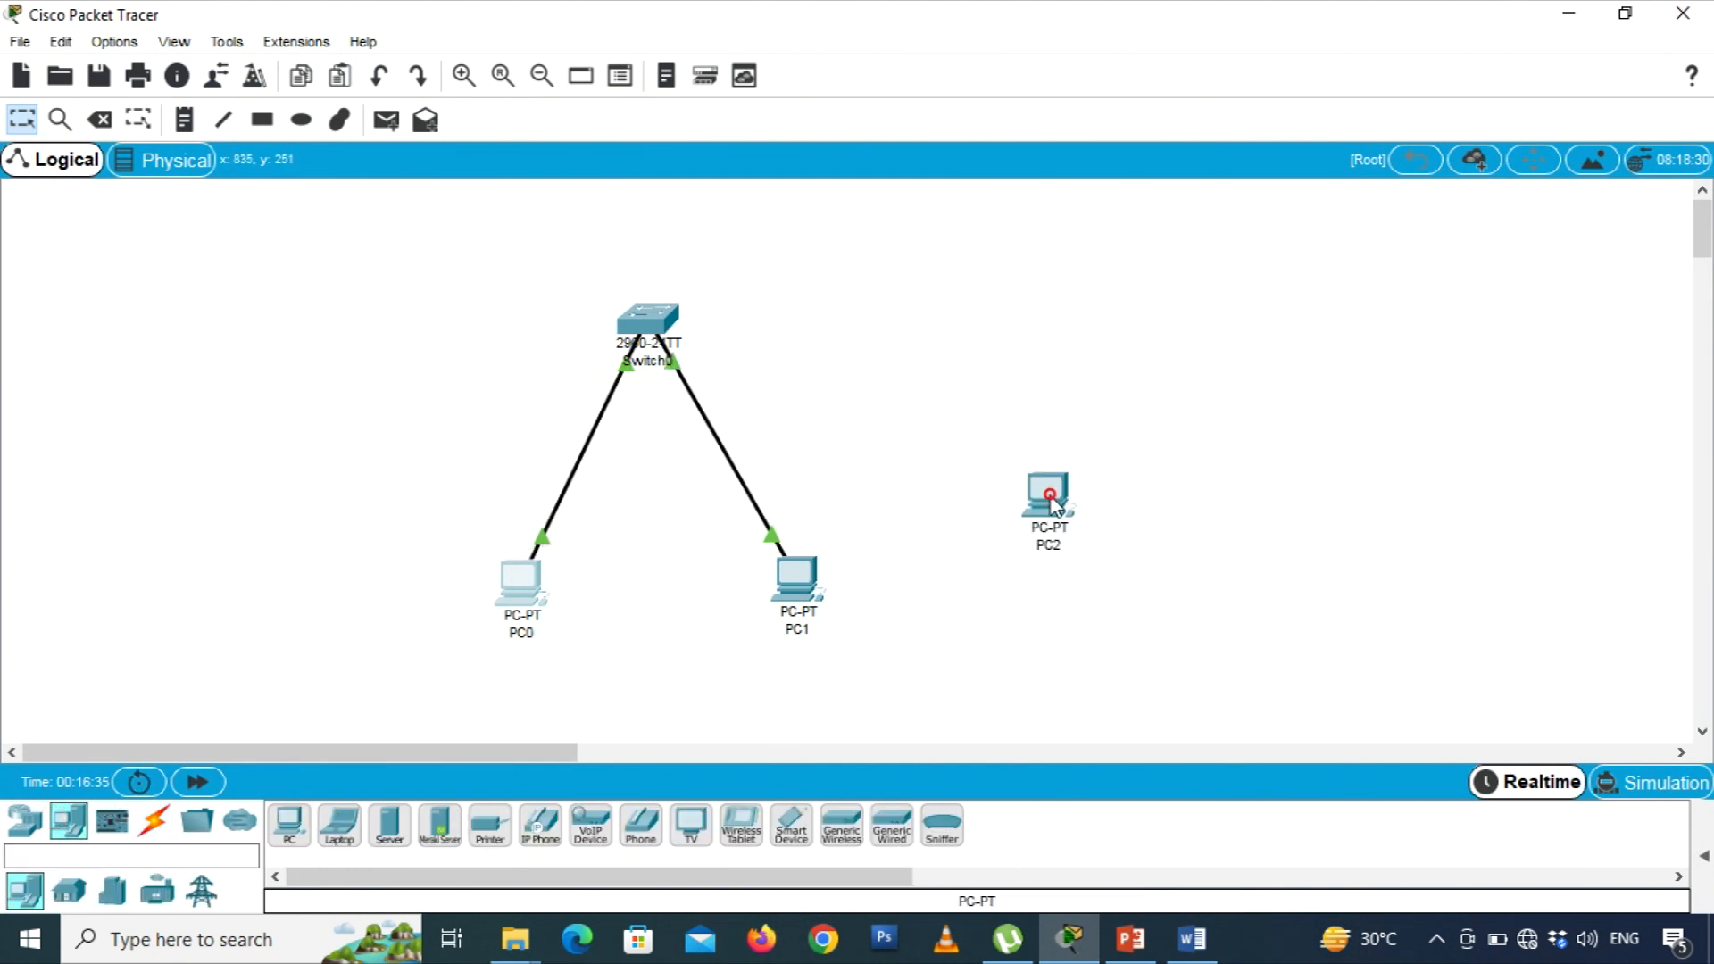
{"action": "left_click", "coordinate": [153, 819]}
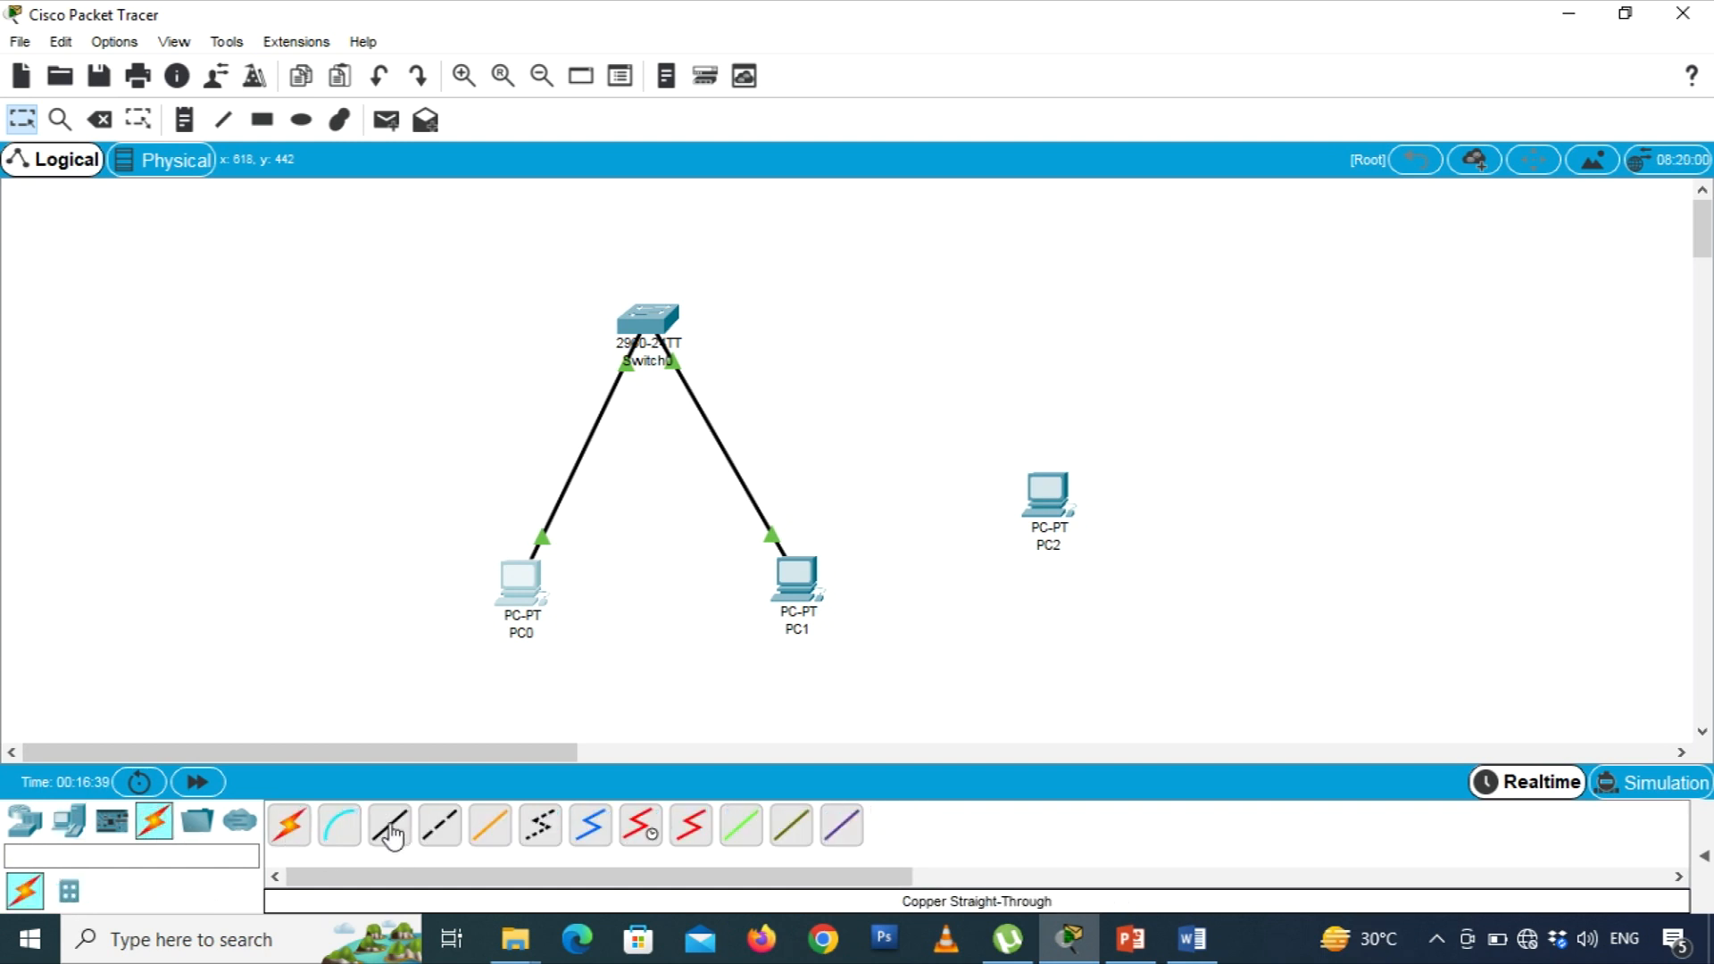
{"action": "left_click", "coordinate": [290, 825]}
{"action": "left_click", "coordinate": [659, 330]}
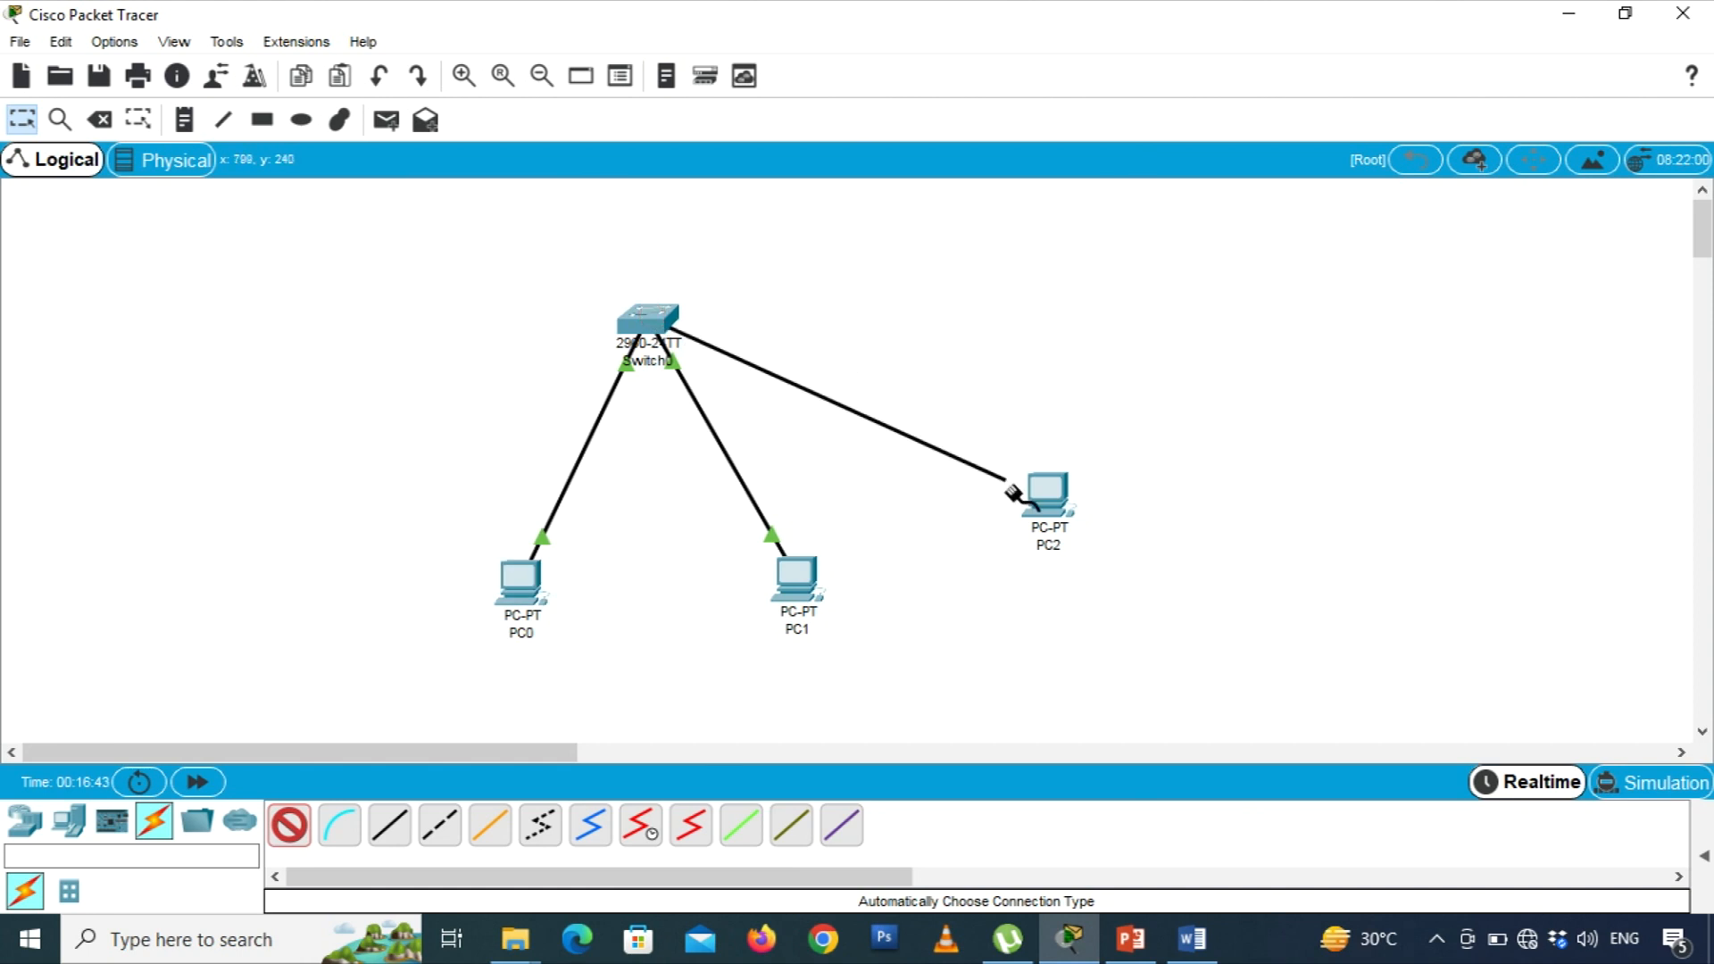
{"action": "left_click", "coordinate": [1046, 501]}
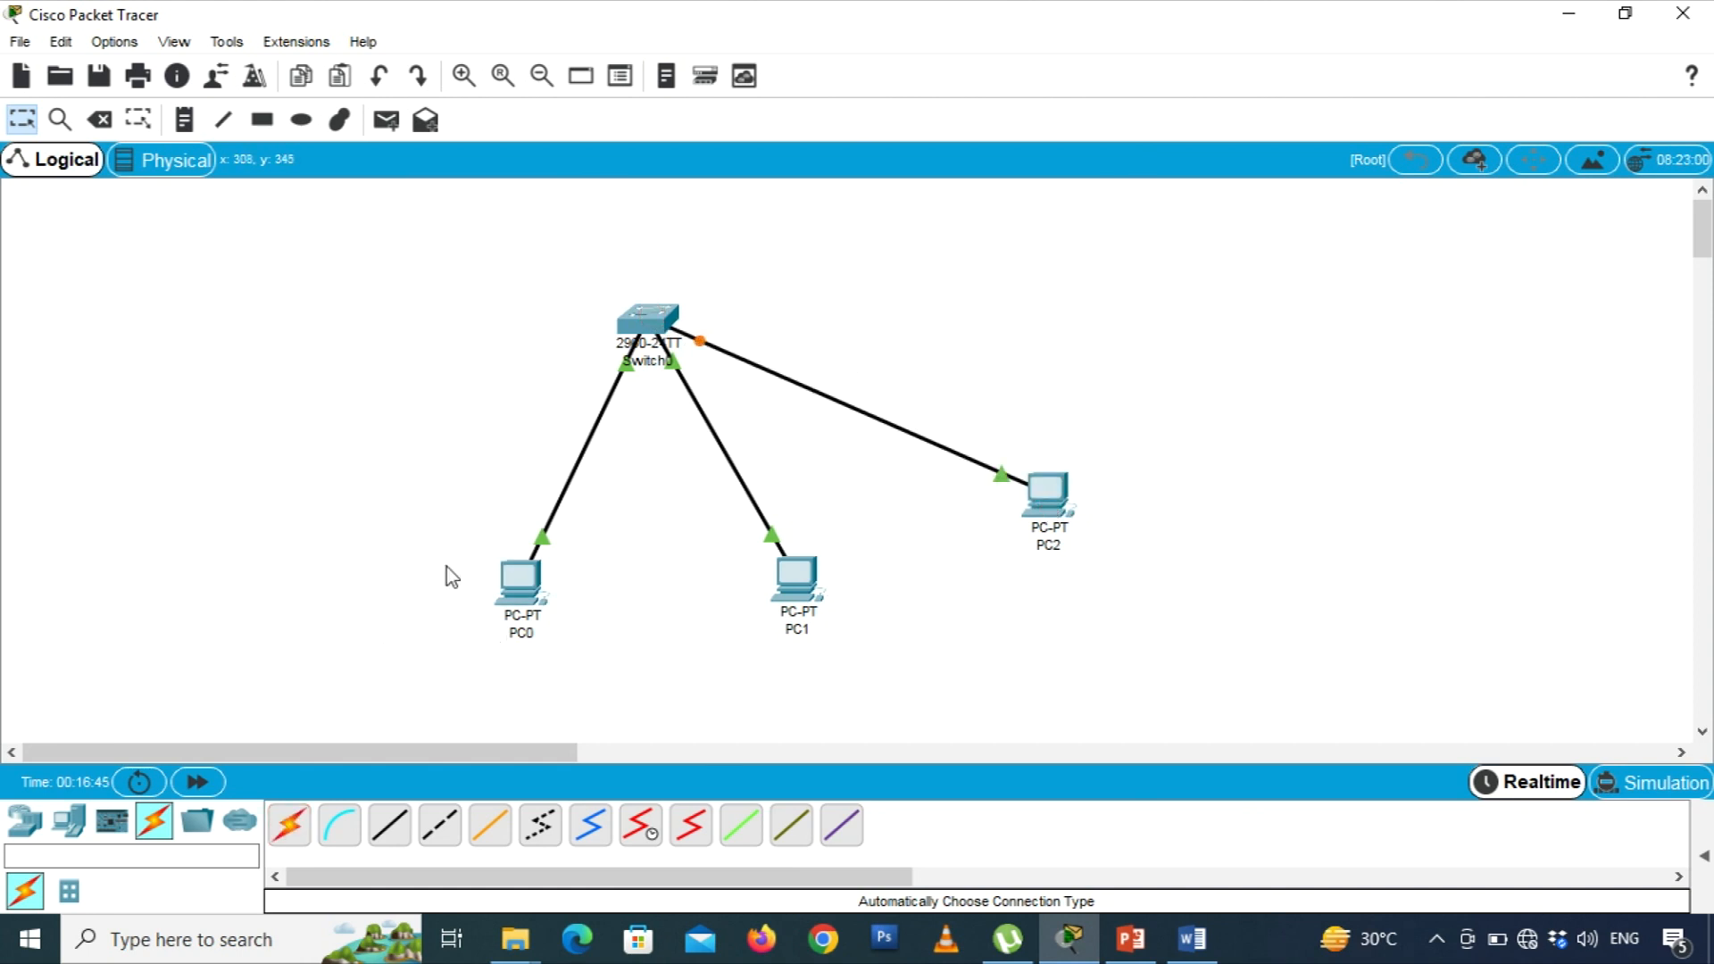
- Assign PC2 the static IP address 192.168.1.3 with subnet mask 255.255.255.0 and close its configuration
{"action": "left_click", "coordinate": [1065, 489]}
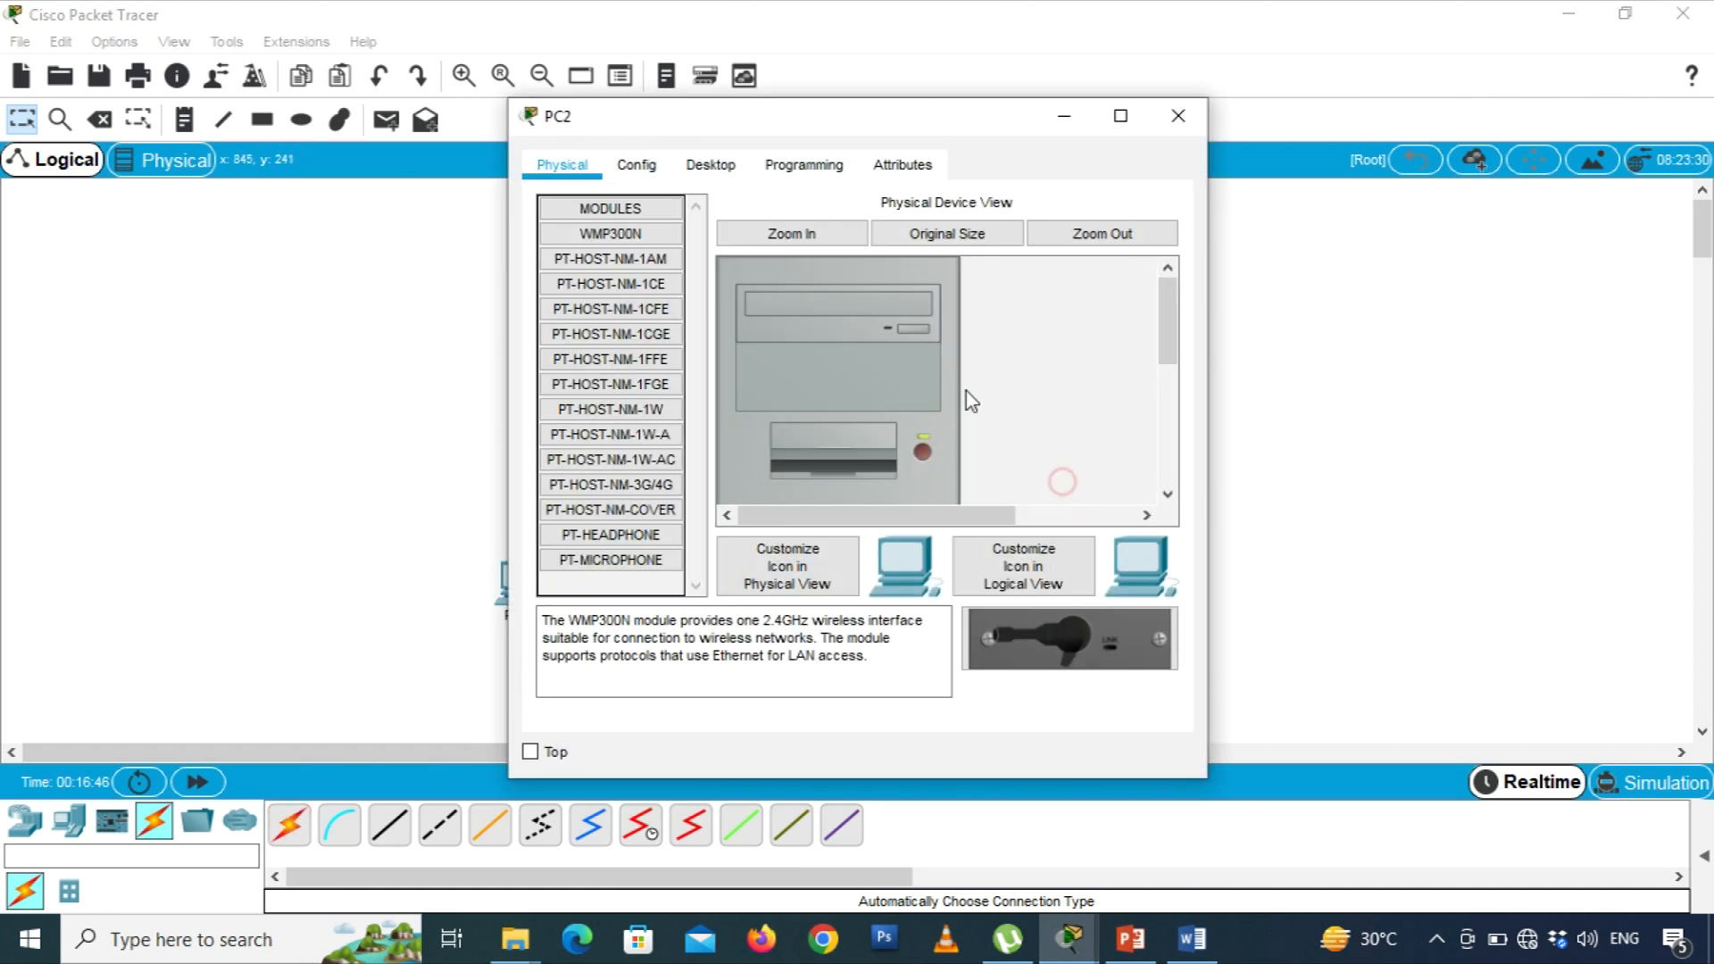
{"action": "left_click", "coordinate": [710, 164]}
{"action": "left_click", "coordinate": [611, 260]}
{"action": "left_click", "coordinate": [811, 351]}
{"action": "type", "text": "192.168"}
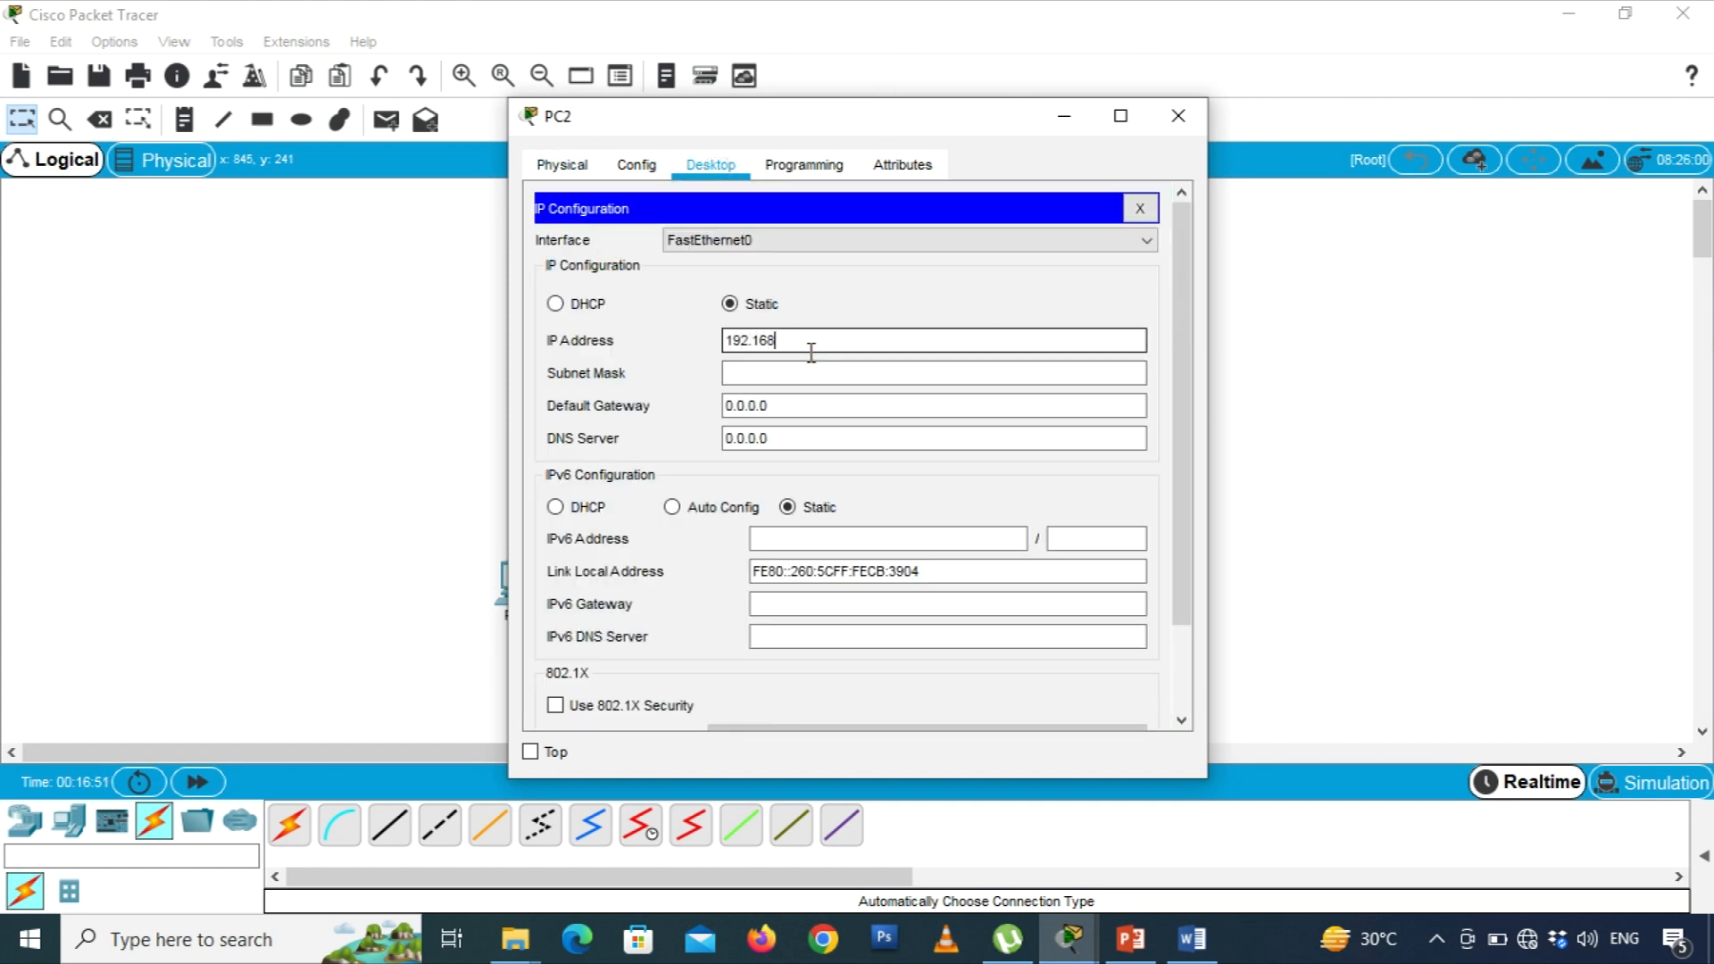
{"action": "type", "text": ".1.3"}
{"action": "key", "text": "Tab"}
{"action": "key", "text": "Tab"}
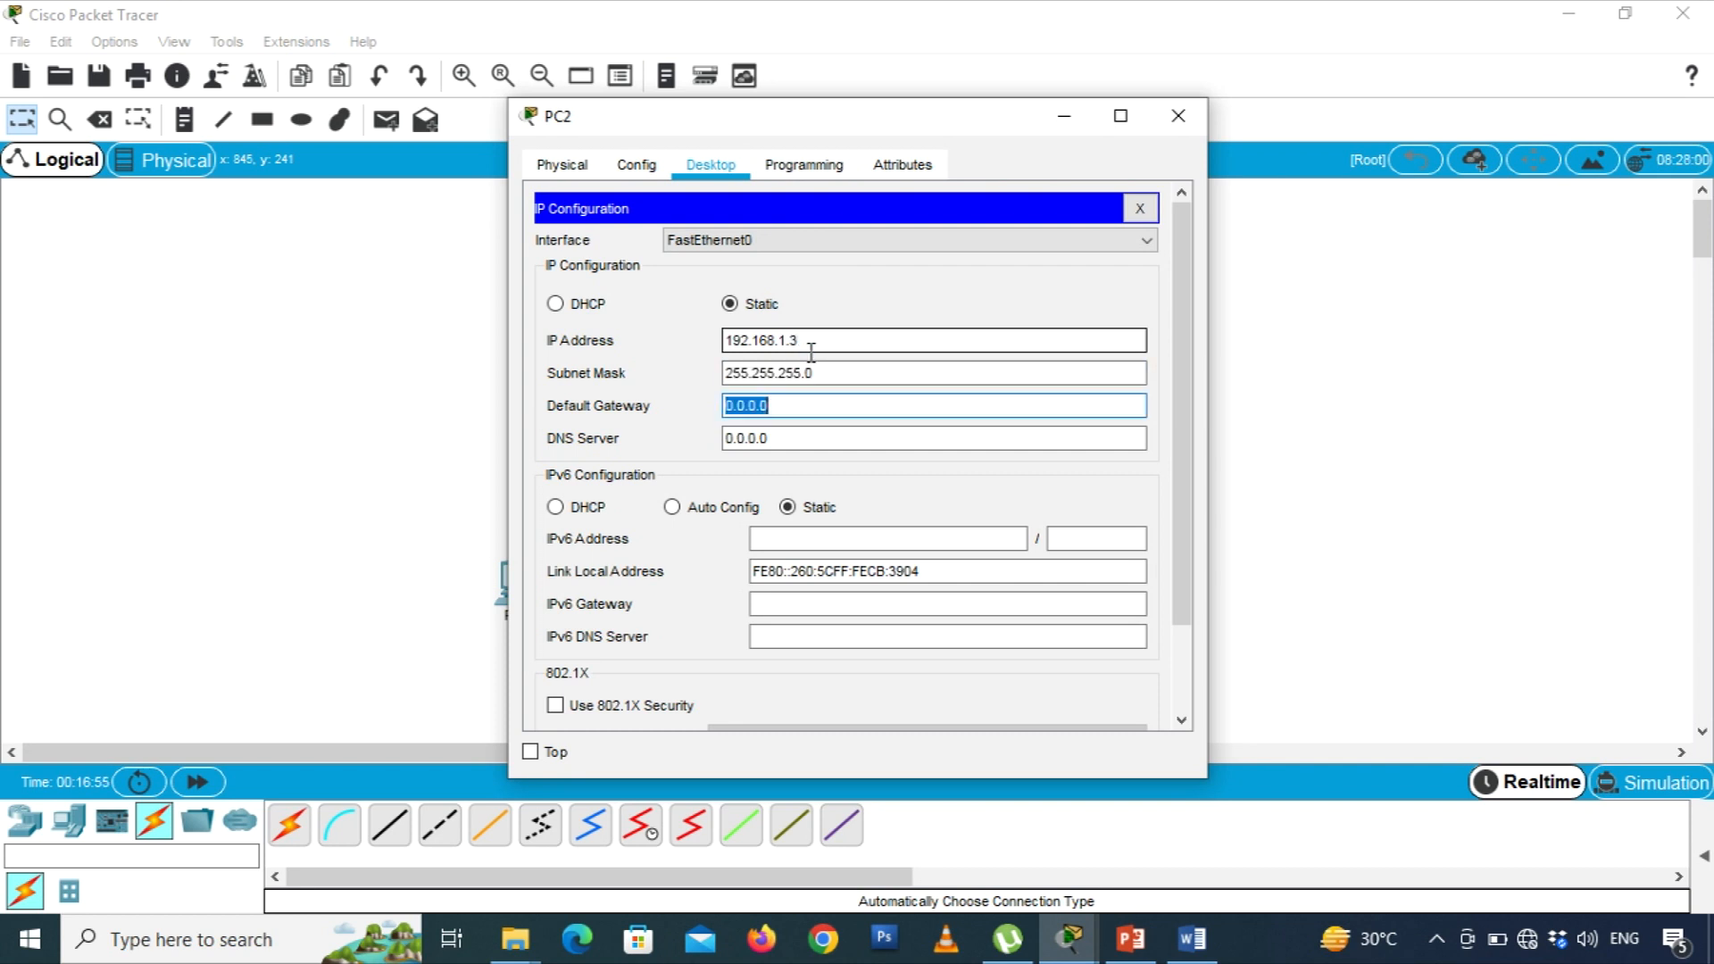
{"action": "left_click", "coordinate": [1179, 119]}
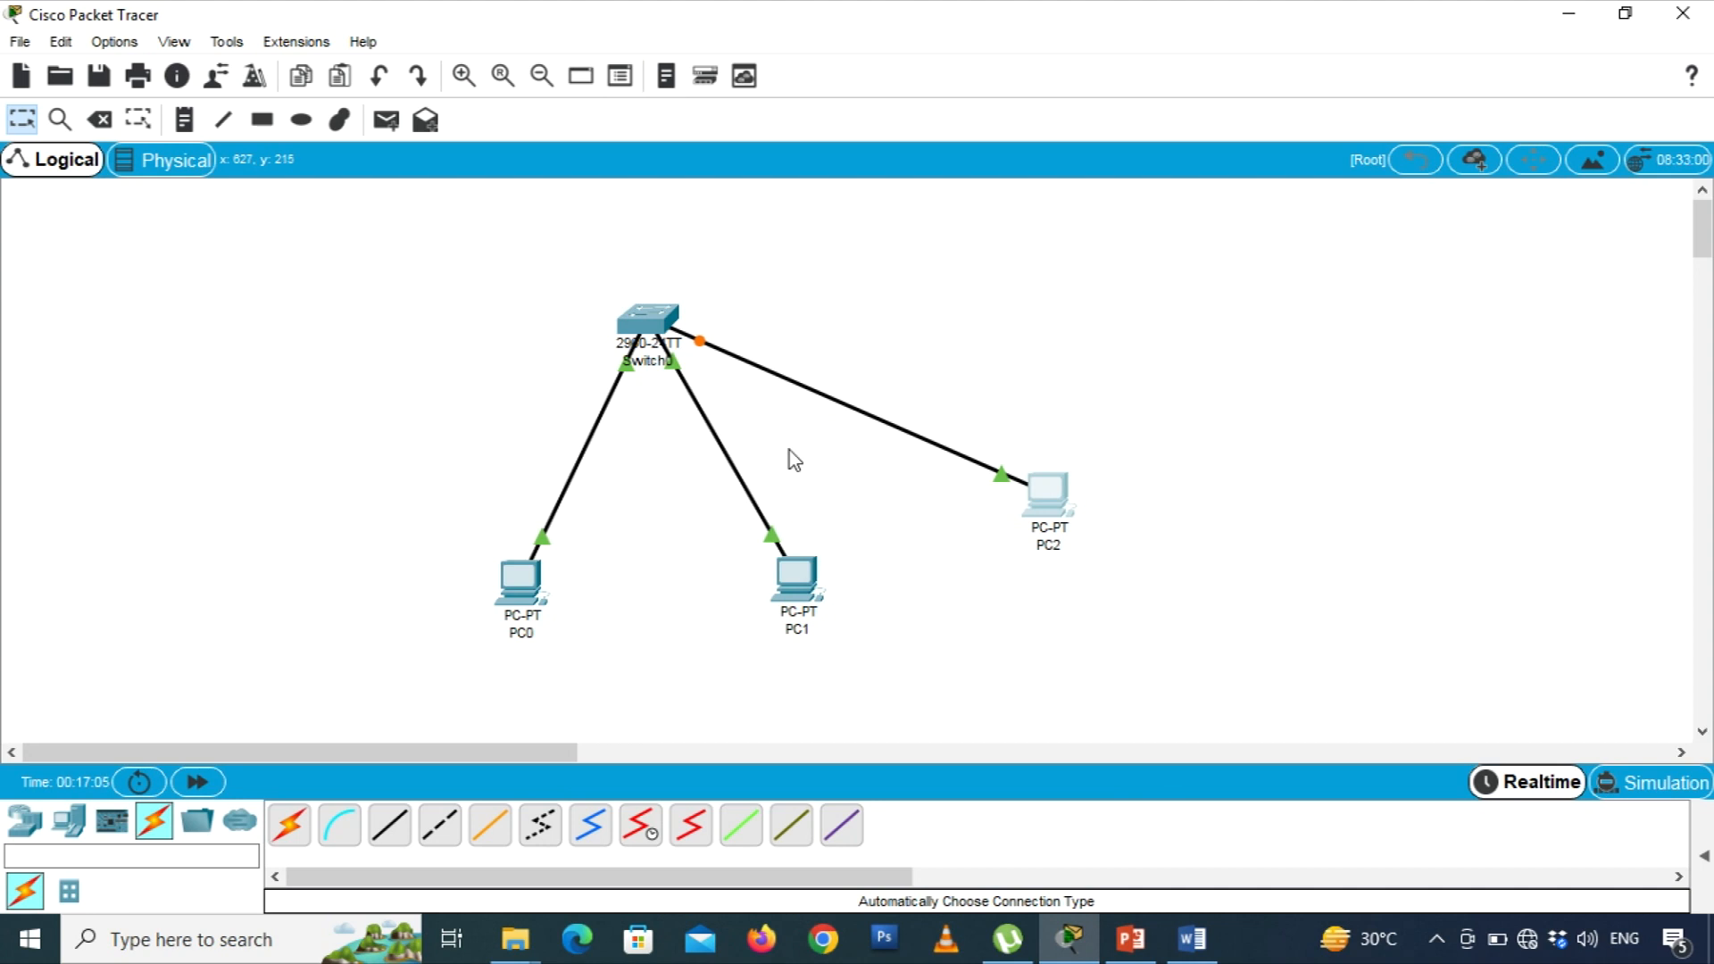
- Fast-forward the network time, ping 192.168.1.3 from PC0's Command Prompt in the enlarged window, and close it
{"action": "left_click", "coordinate": [197, 784]}
{"action": "left_click", "coordinate": [510, 589]}
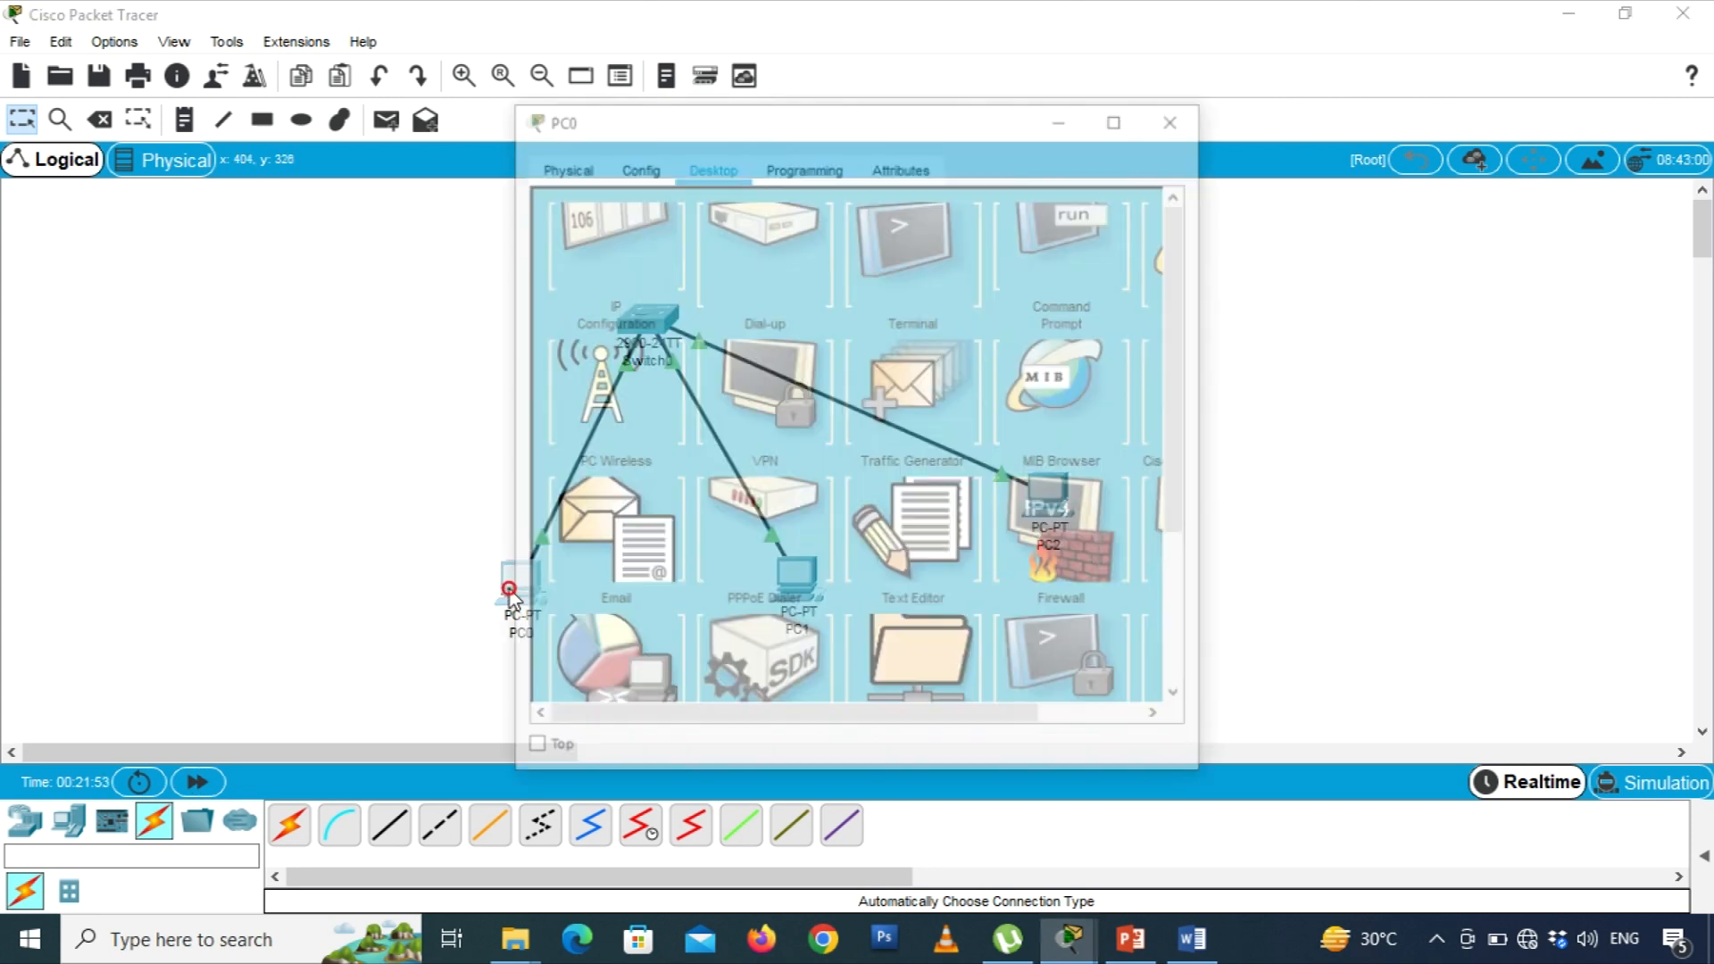
{"action": "left_click", "coordinate": [1099, 222]}
{"action": "left_click", "coordinate": [1113, 125]}
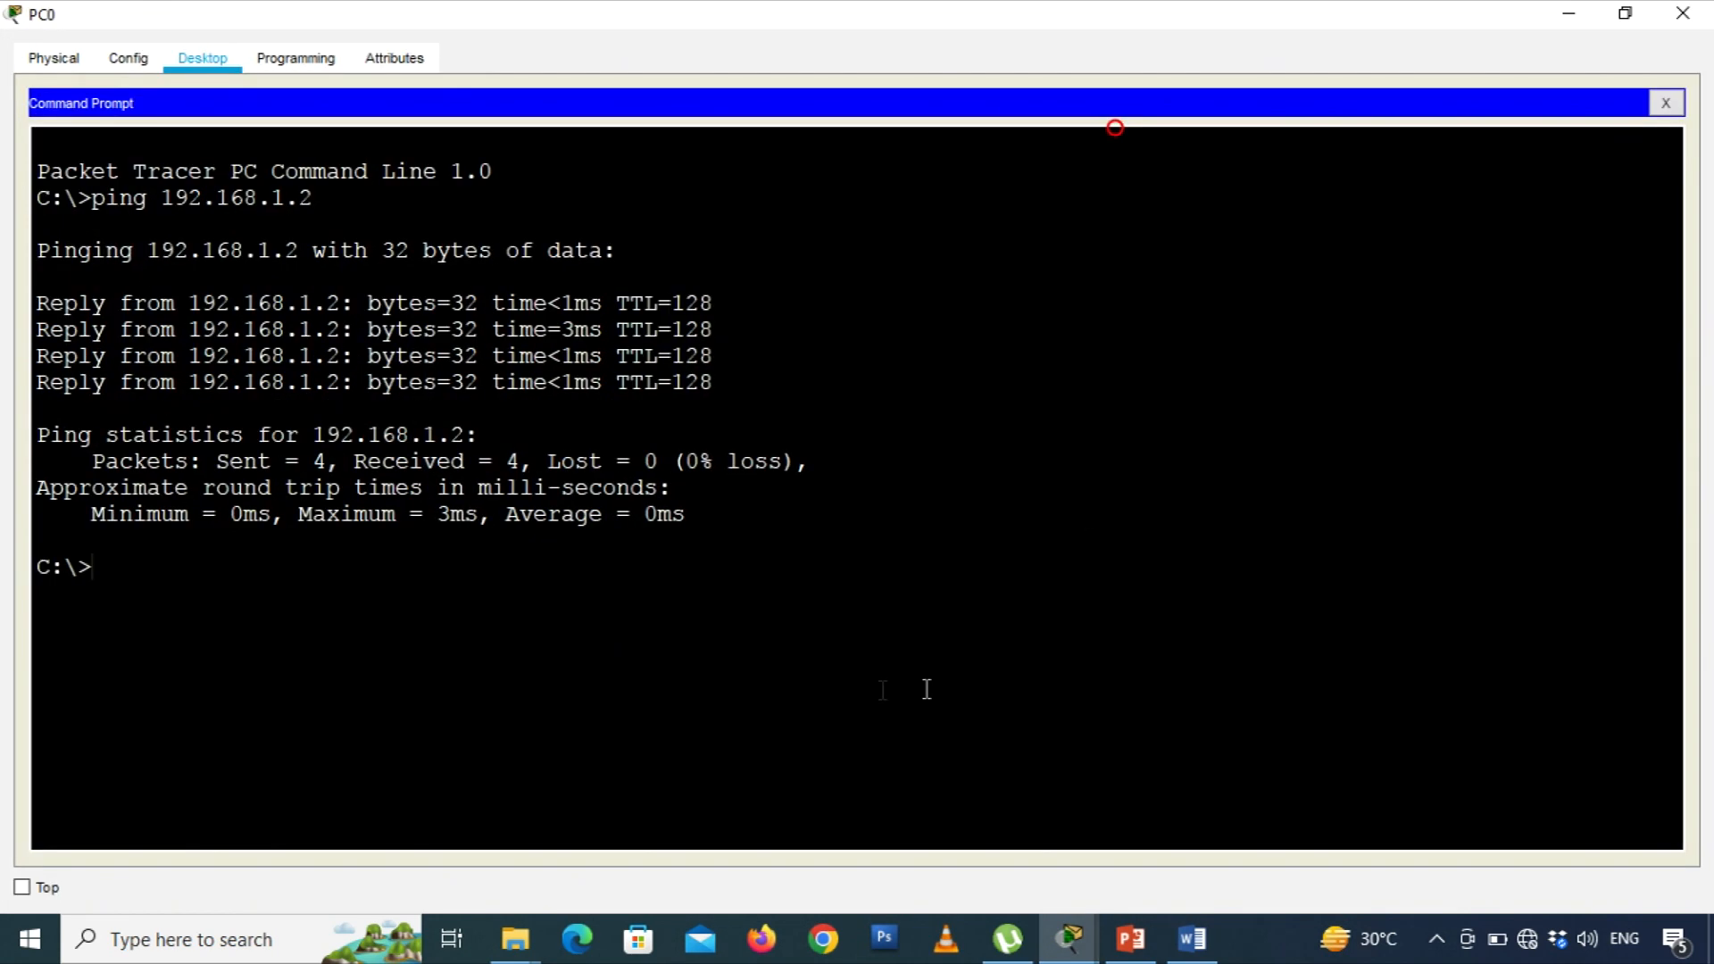
{"action": "key", "text": "Up"}
{"action": "key", "text": "BackSpace"}
{"action": "type", "text": "3"}
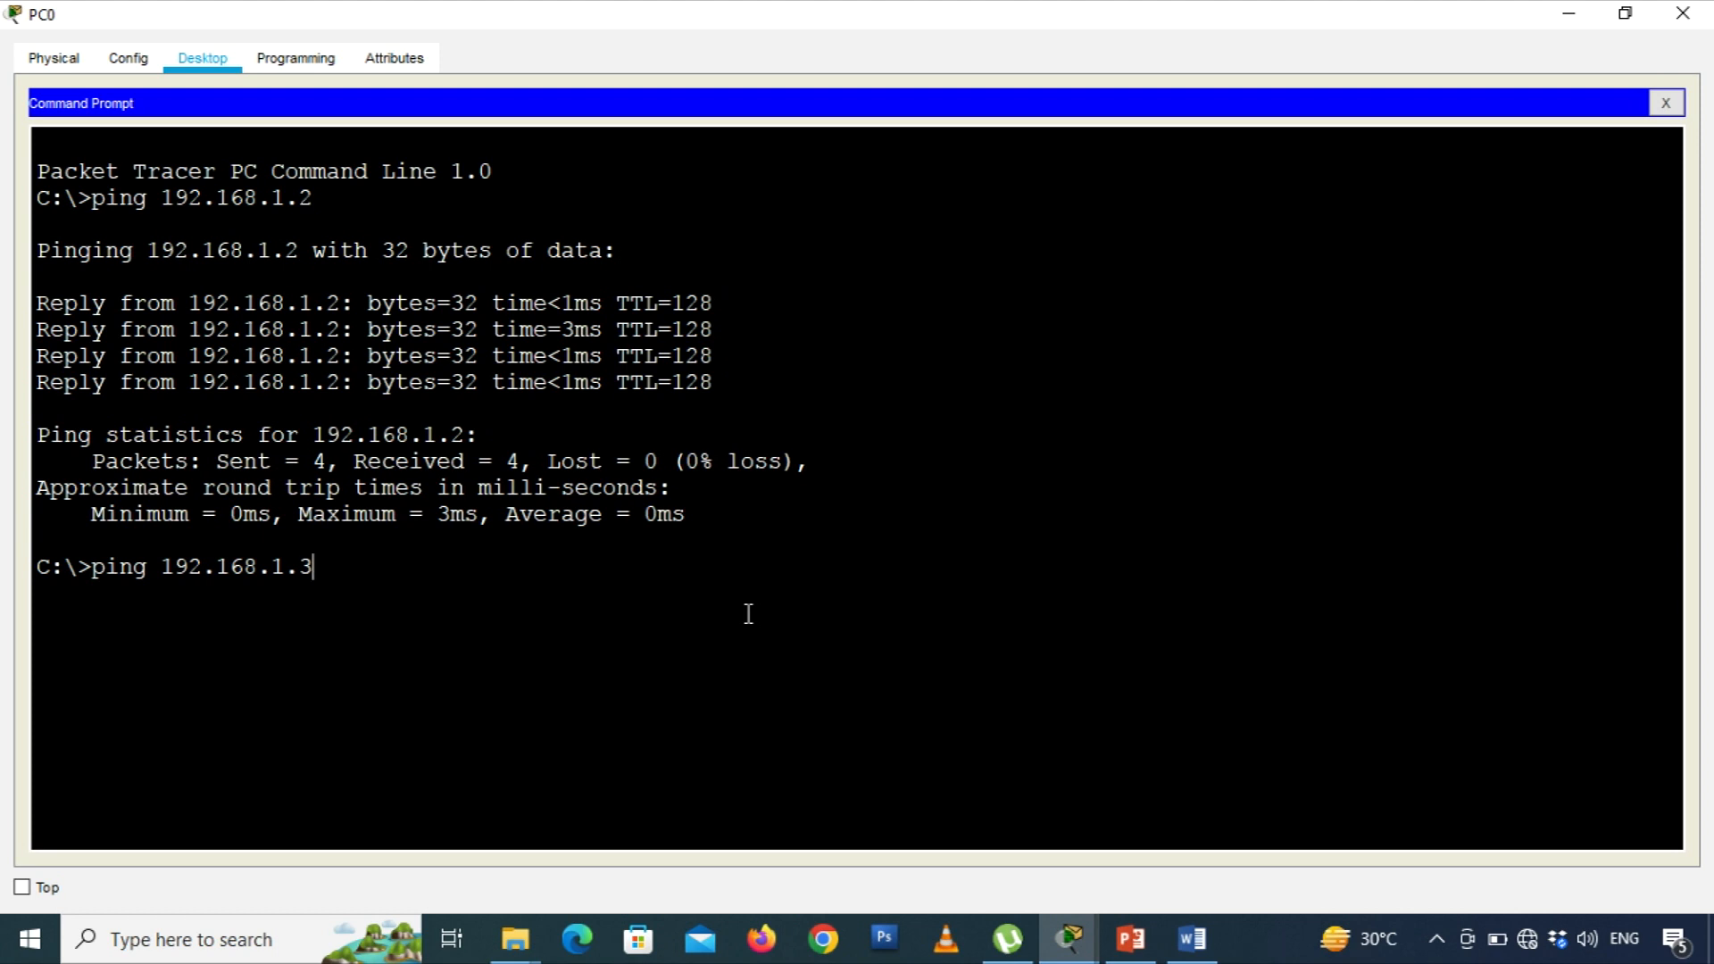
{"action": "key", "text": "Return"}
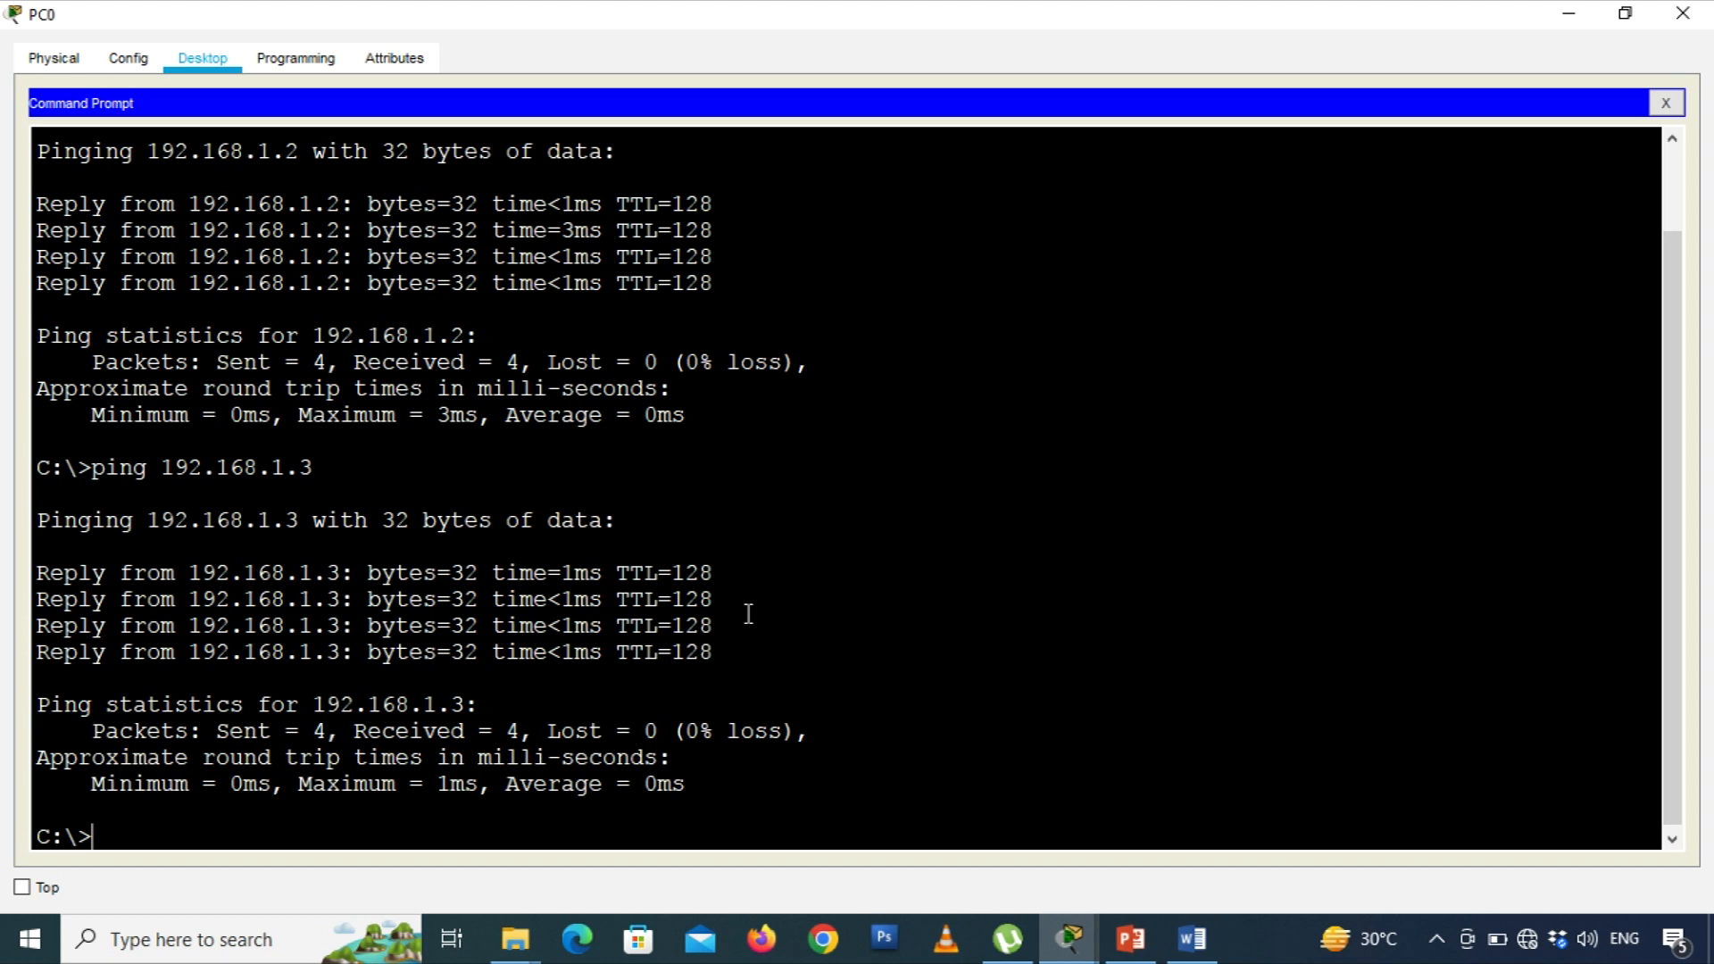
{"action": "left_click", "coordinate": [1683, 13]}
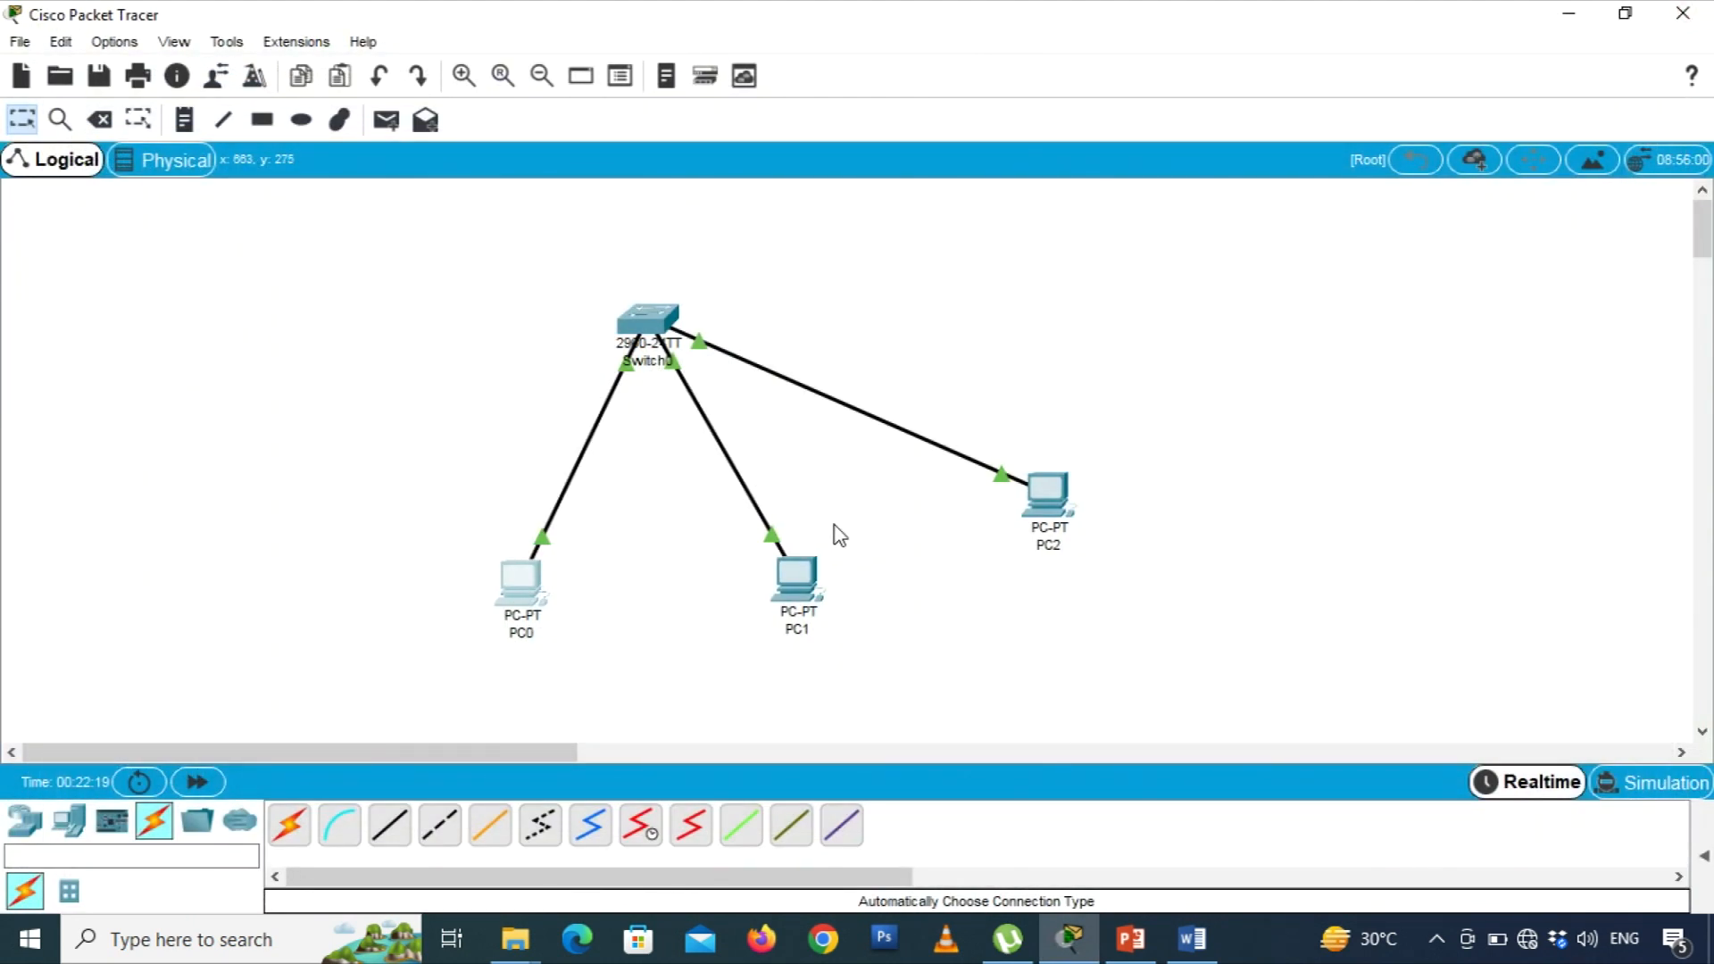